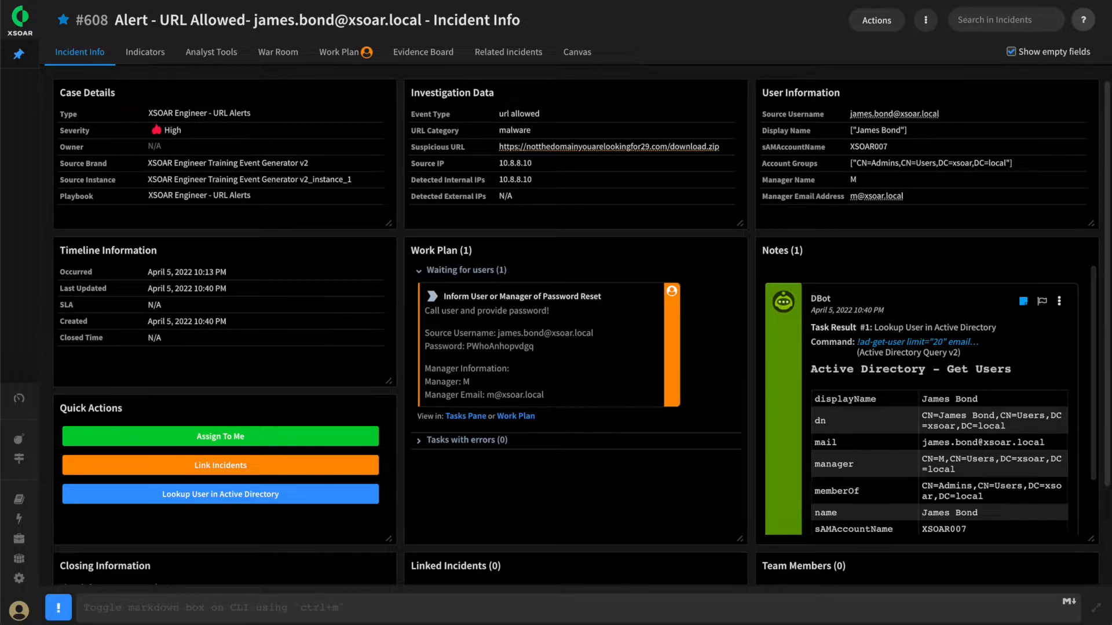
View the incident's indicators and post the message "What is 4.4.4.4?" from the command line
{"action": "left_click", "coordinate": [154, 59]}
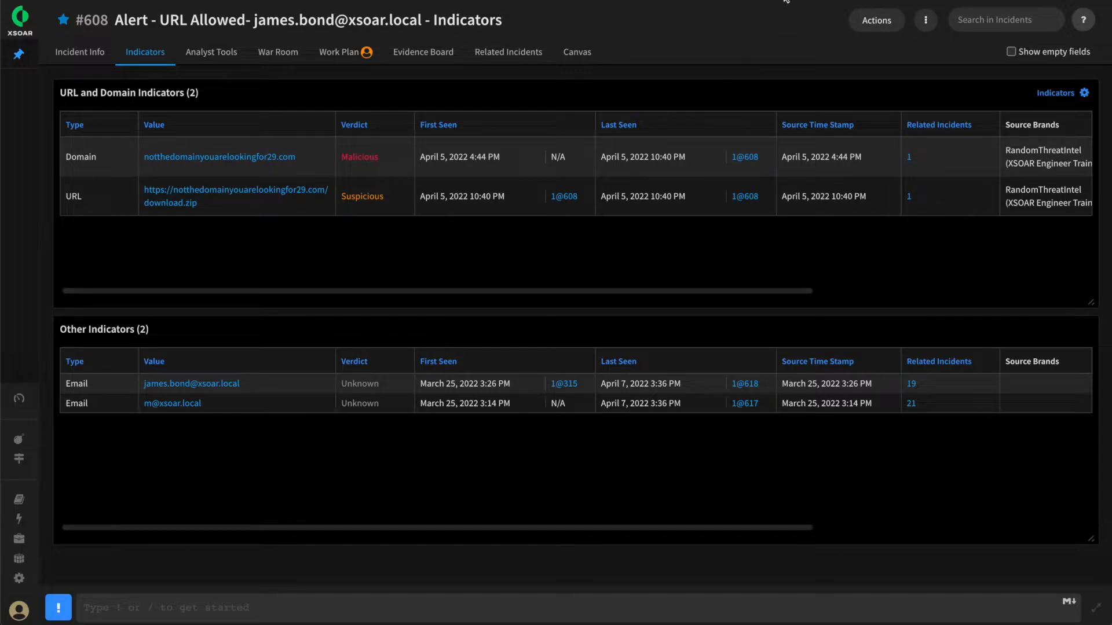
{"action": "left_click", "coordinate": [161, 608]}
{"action": "type", "text": "What is 4.4.4.4?"}
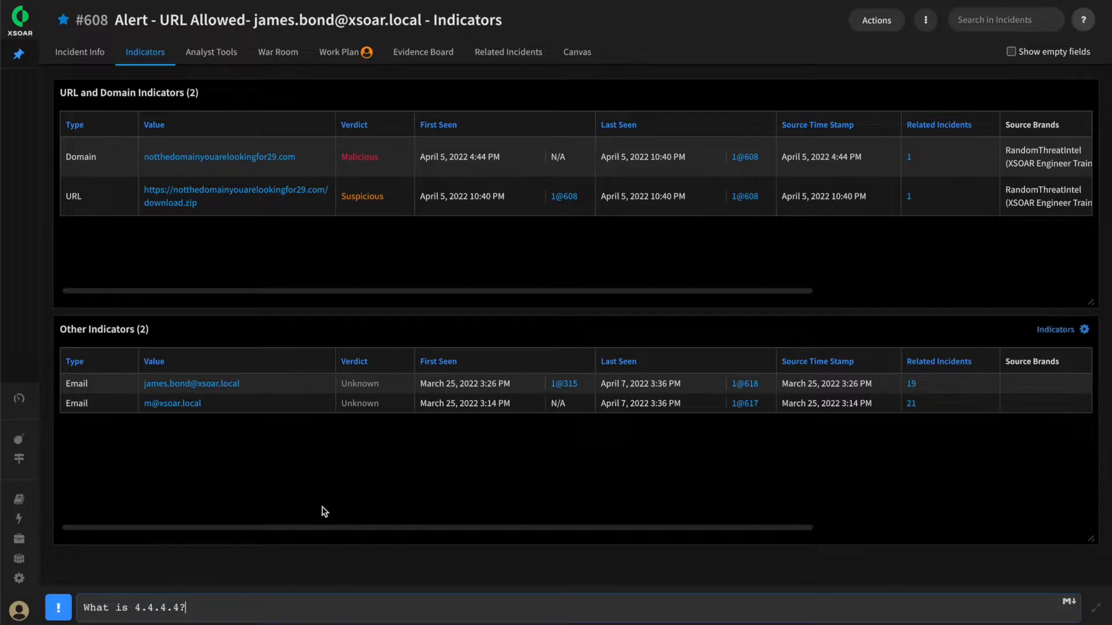
{"action": "key", "text": "Return"}
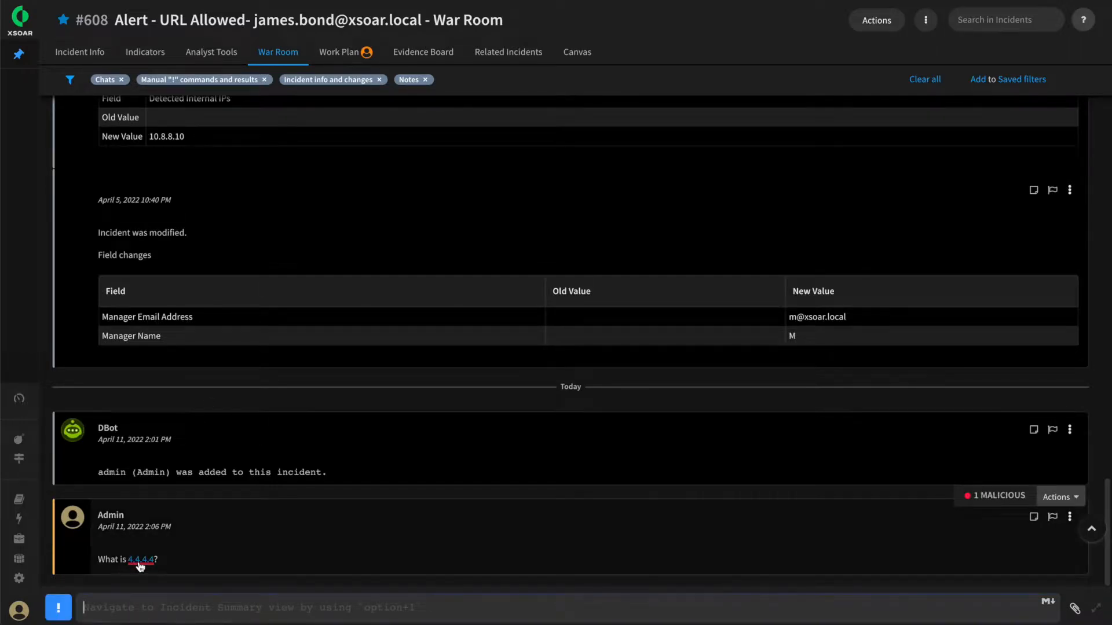
Open the full view of the 4.4.4.4 indicator from the War Room, examine its verdict sources, and close it
{"action": "left_click", "coordinate": [140, 561]}
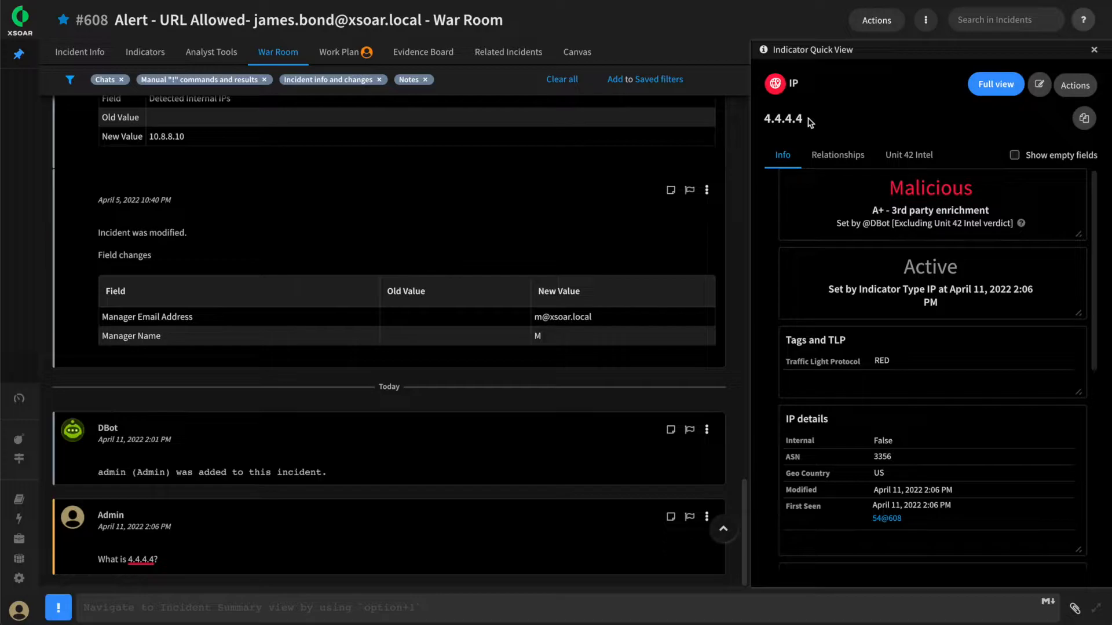
{"action": "left_click", "coordinate": [995, 85]}
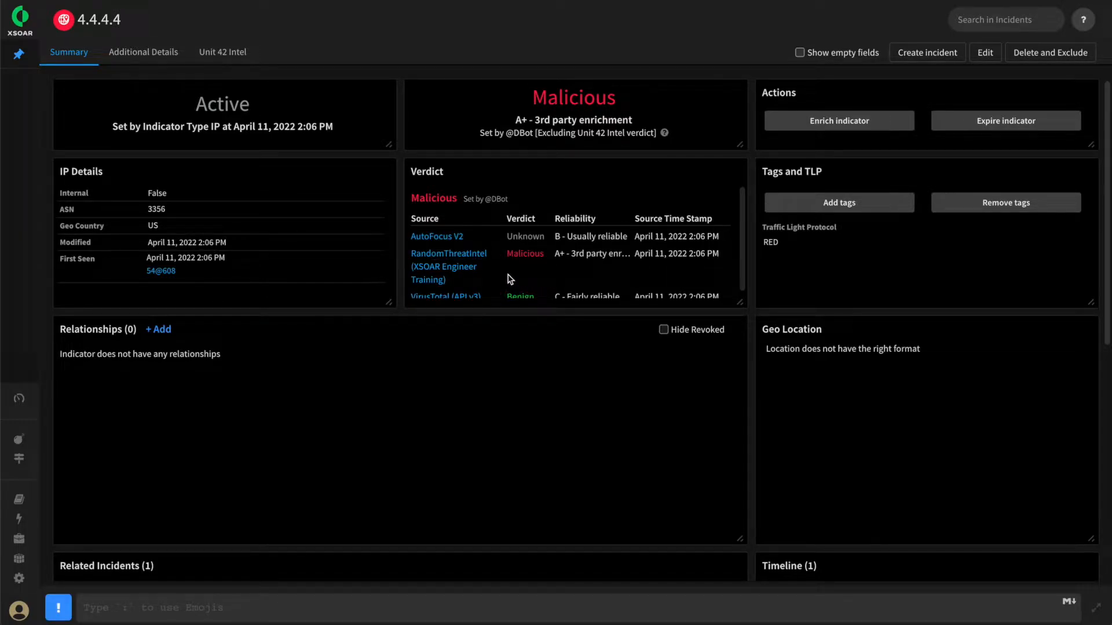
{"action": "scroll", "coordinate": [533, 280], "scroll_direction": "down", "scroll_amount": 1}
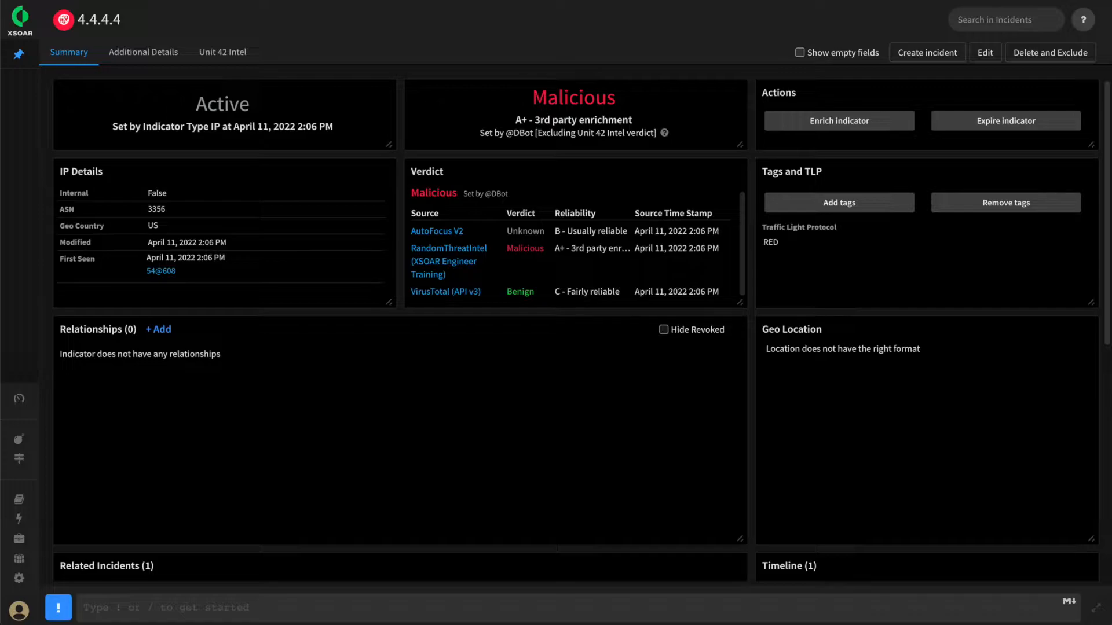
{"action": "key", "text": "super+w"}
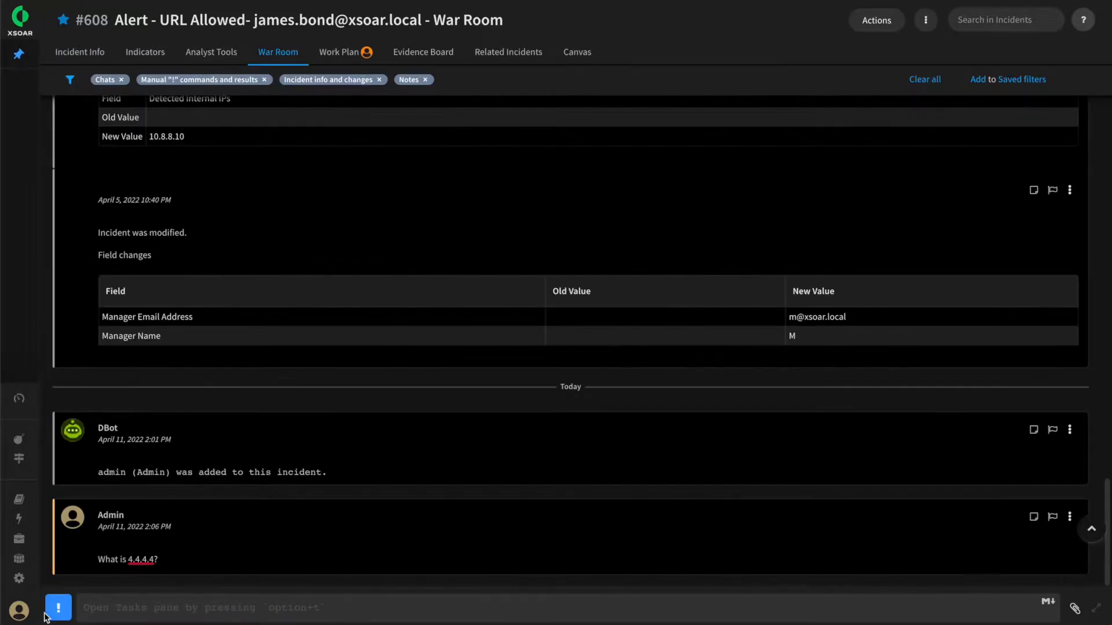
Post the defanged IP question "What is 8[.]8[.]8[.]8?" in the War Room
{"action": "left_click", "coordinate": [139, 613]}
{"action": "type", "text": "What is 8[.]8[.]8[.]8?"}
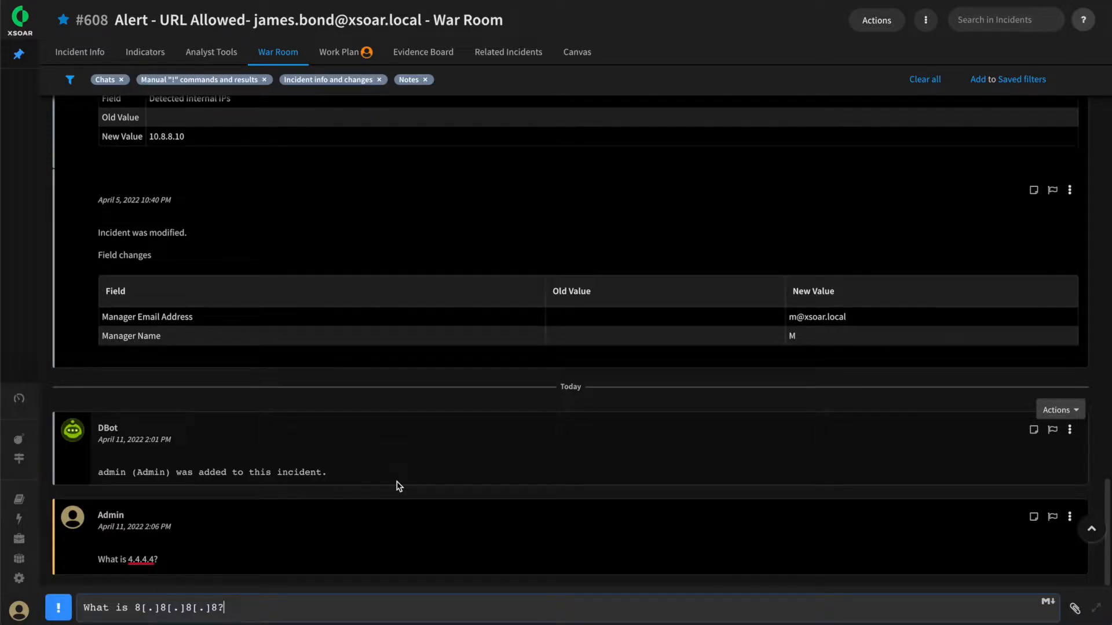
{"action": "key", "text": "Return"}
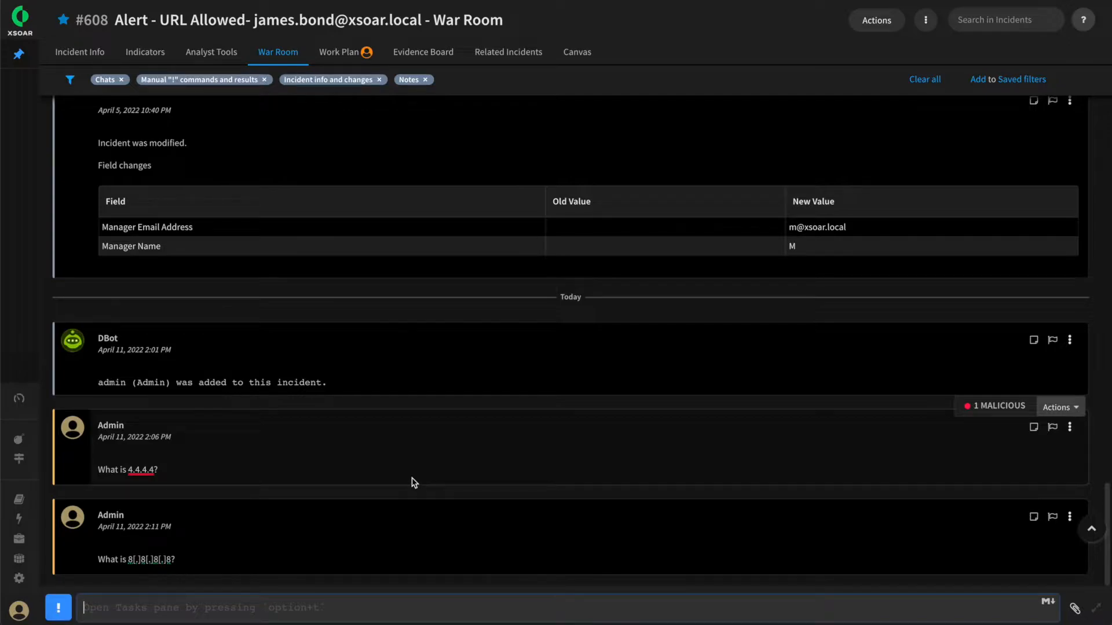
Open the quick view of the 8.8.8.8 indicator and check both extracted IPs in the incident's indicator list
{"action": "left_click", "coordinate": [148, 562]}
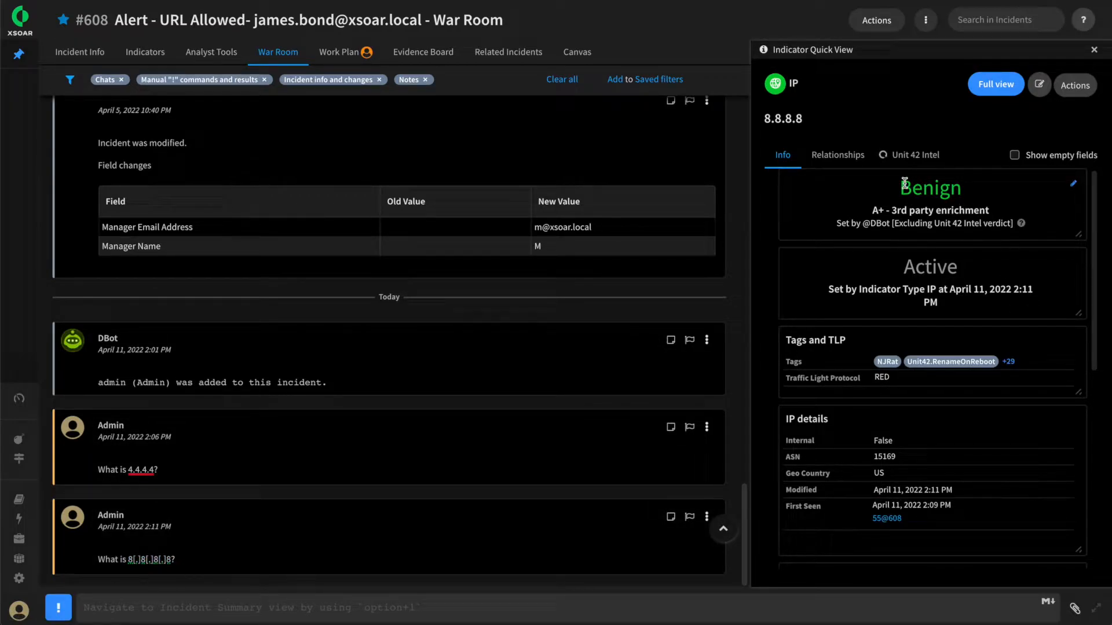
{"action": "left_click", "coordinate": [148, 55]}
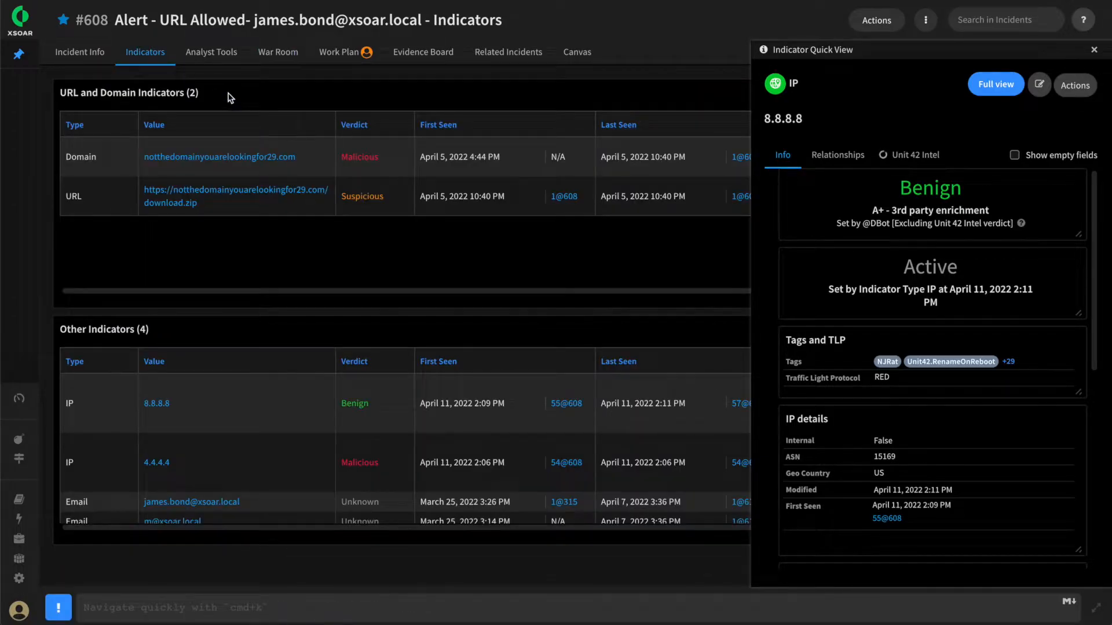
{"action": "left_click_drag", "start_coordinate": [177, 404], "coordinate": [136, 406]}
{"action": "left_click_drag", "start_coordinate": [177, 463], "coordinate": [138, 463]}
{"action": "left_click", "coordinate": [184, 473]}
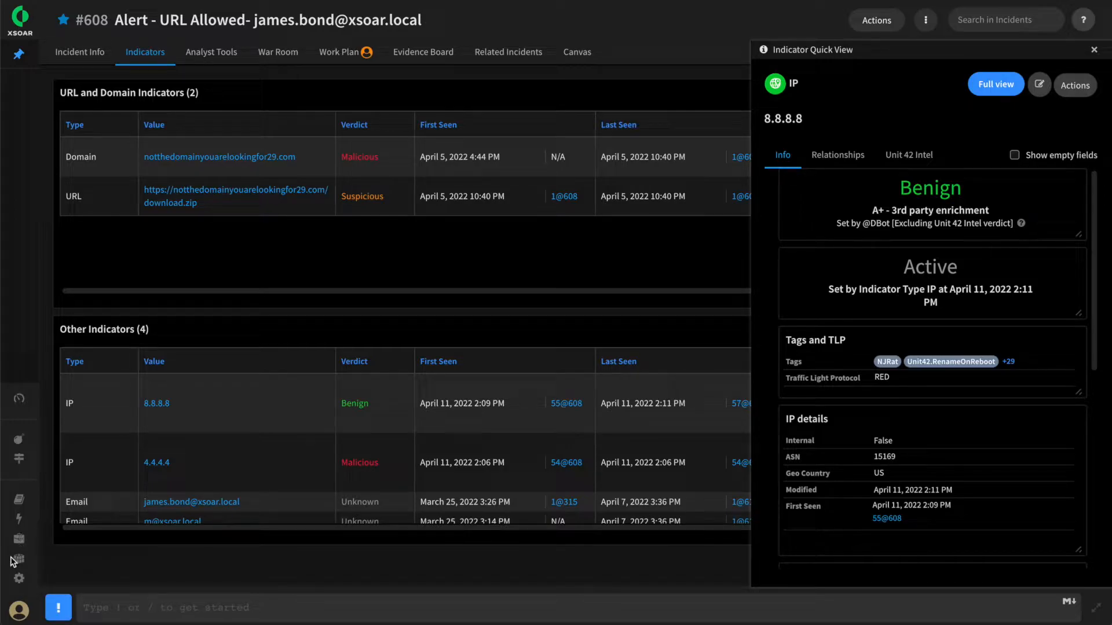
Open the indicator types in the Objects Setup settings and search them for "IP"
{"action": "left_click", "coordinate": [19, 579]}
{"action": "left_click", "coordinate": [307, 116]}
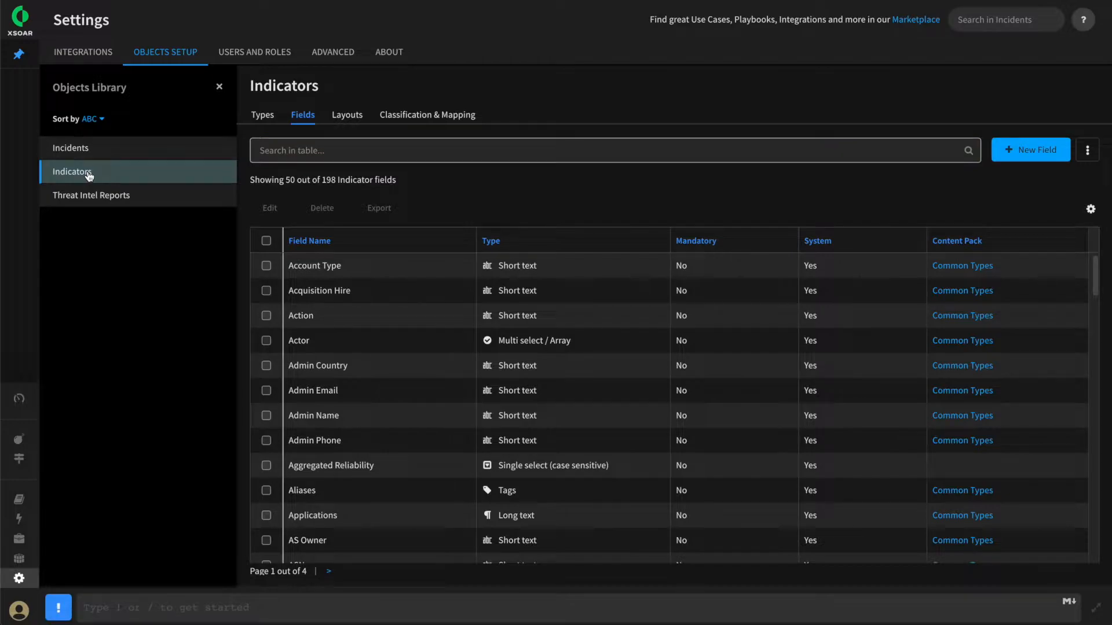
{"action": "left_click", "coordinate": [262, 119]}
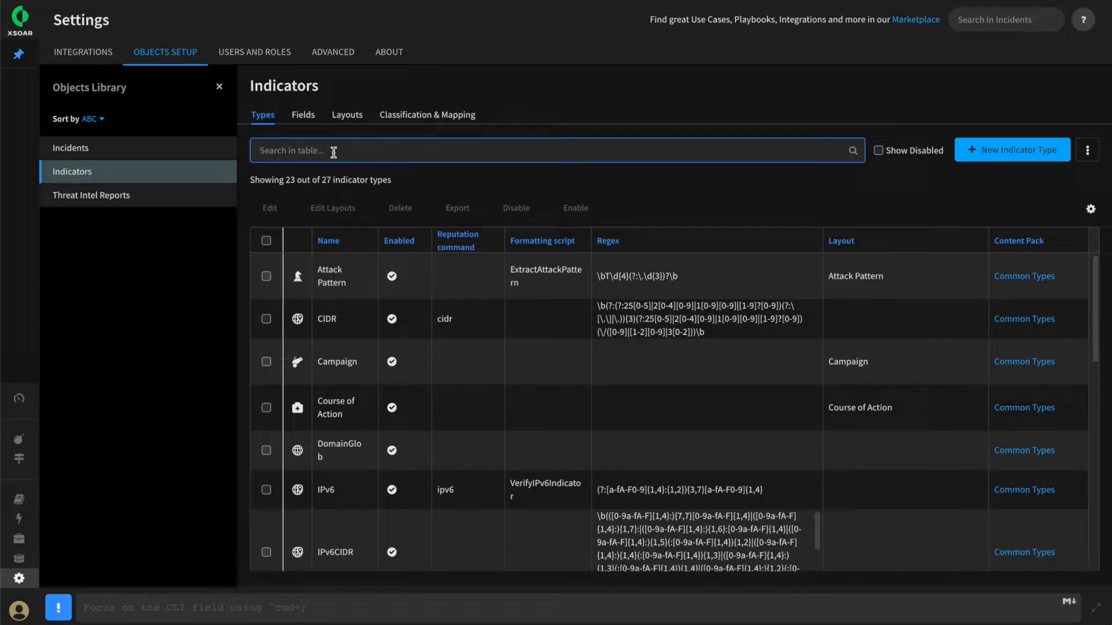
{"action": "type", "text": "IP"}
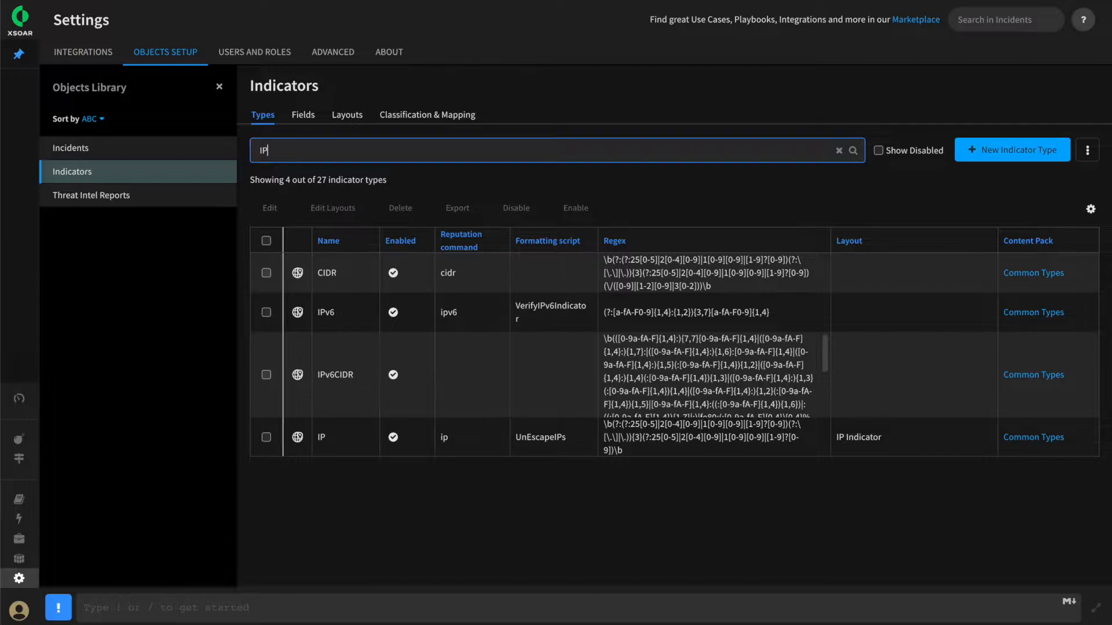
Search the indicator types for "Doma" and for "Fil"
{"action": "key", "text": "BackSpace"}
{"action": "key", "text": "BackSpace"}
{"action": "type", "text": "Doma"}
{"action": "key", "text": "BackSpace"}
{"action": "key", "text": "BackSpace"}
{"action": "key", "text": "BackSpace"}
{"action": "key", "text": "BackSpace"}
{"action": "type", "text": "Fil"}
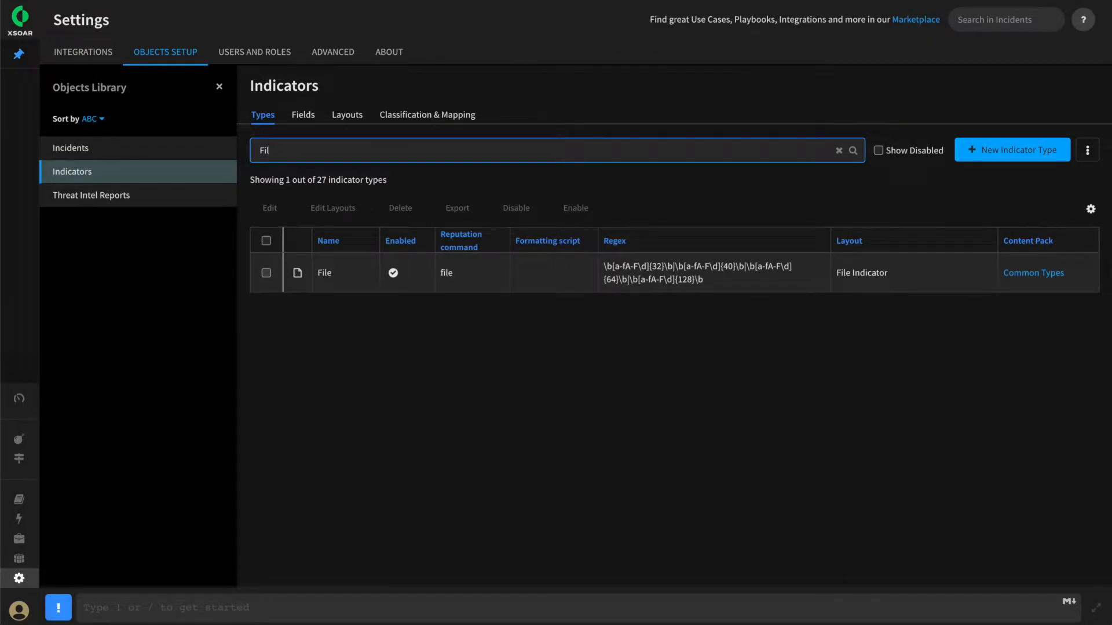
Search the indicator types for "Thr" and for "camp"
{"action": "key", "text": "BackSpace"}
{"action": "key", "text": "BackSpace"}
{"action": "type", "text": "Th"}
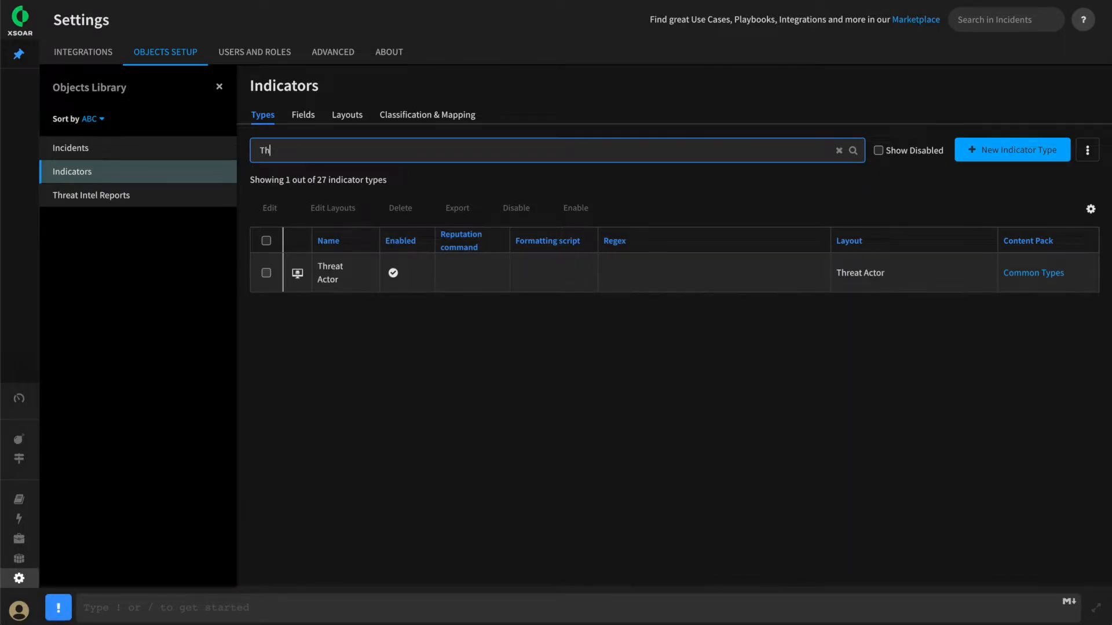
{"action": "type", "text": "r"}
{"action": "key", "text": "BackSpace"}
{"action": "key", "text": "BackSpace"}
{"action": "key", "text": "BackSpace"}
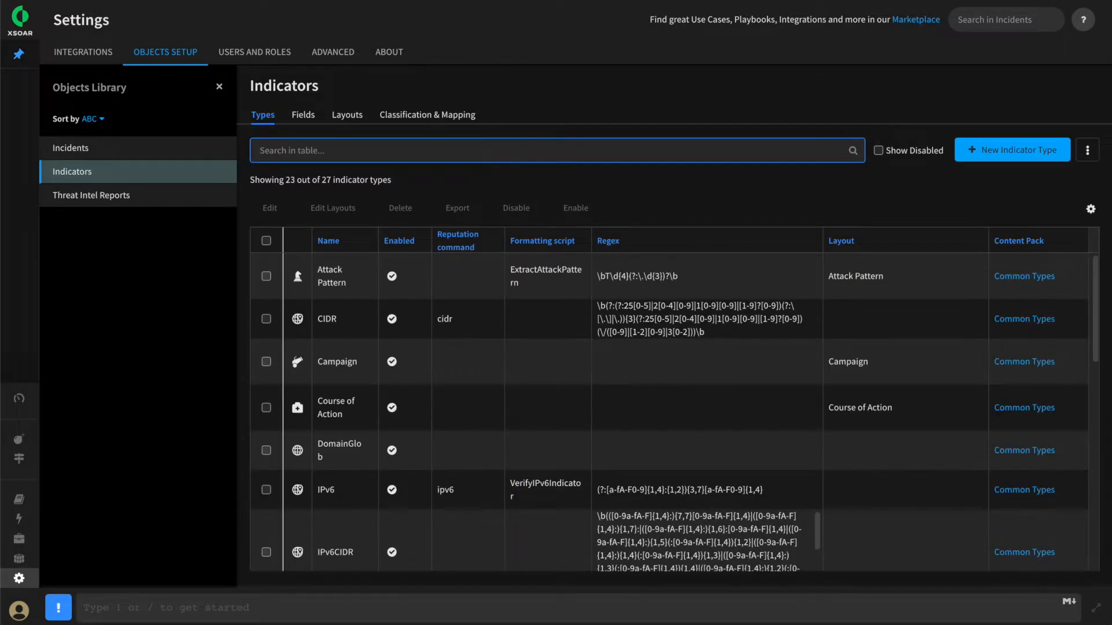
{"action": "type", "text": "cap"}
{"action": "key", "text": "BackSpace"}
{"action": "type", "text": "mp"}
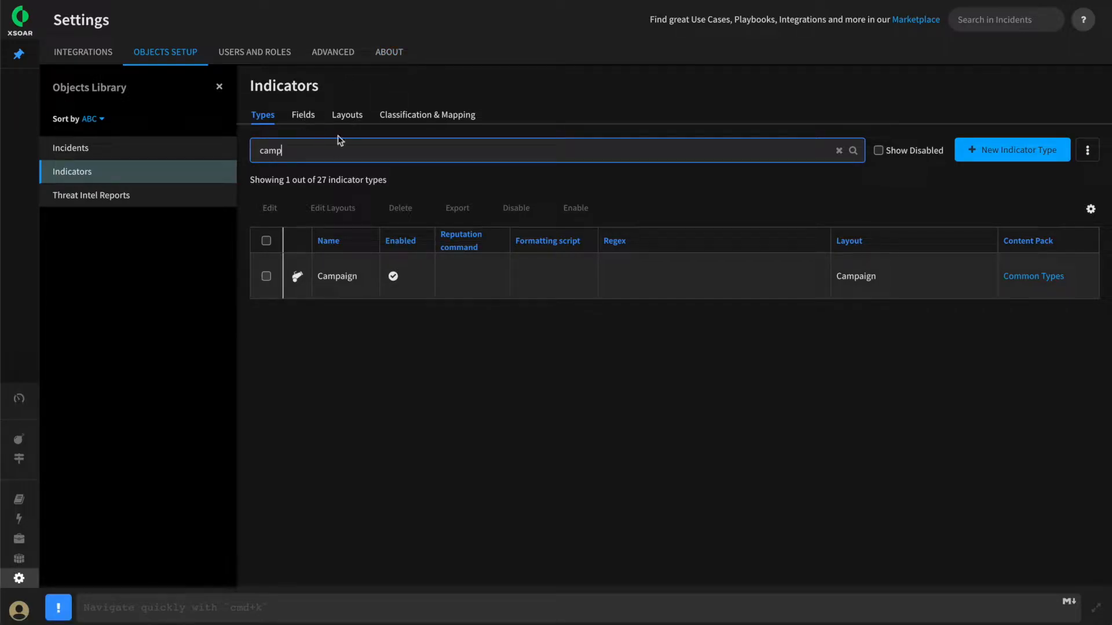
Search the indicator types for "IP" again and open the IP indicator type for editing
{"action": "left_click_drag", "start_coordinate": [286, 151], "coordinate": [237, 153]}
{"action": "type", "text": "IP"}
{"action": "left_click", "coordinate": [266, 437]}
{"action": "double_click", "coordinate": [320, 459]}
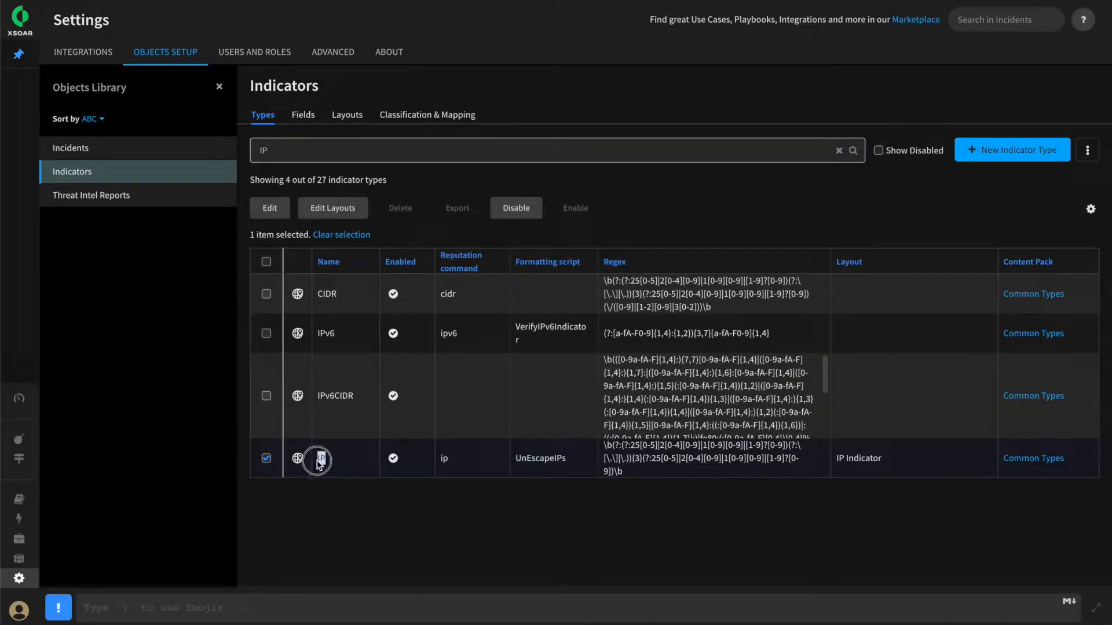
{"action": "left_click", "coordinate": [268, 209]}
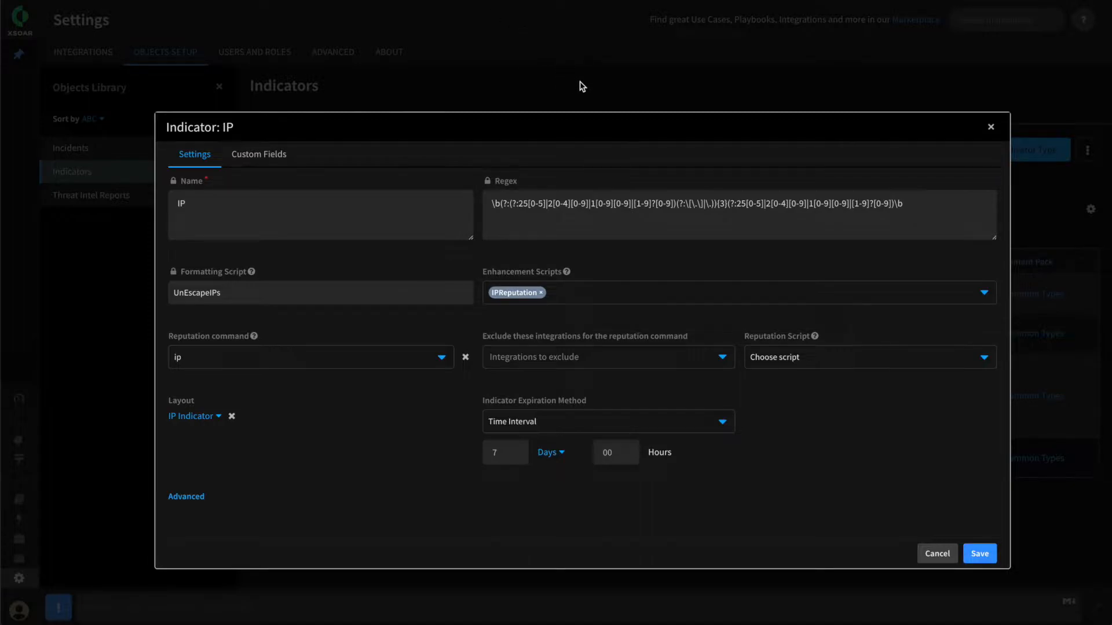
Examine the IP type's regex, formatting script and reputation command, and close its settings without saving
{"action": "triple_click", "coordinate": [493, 207]}
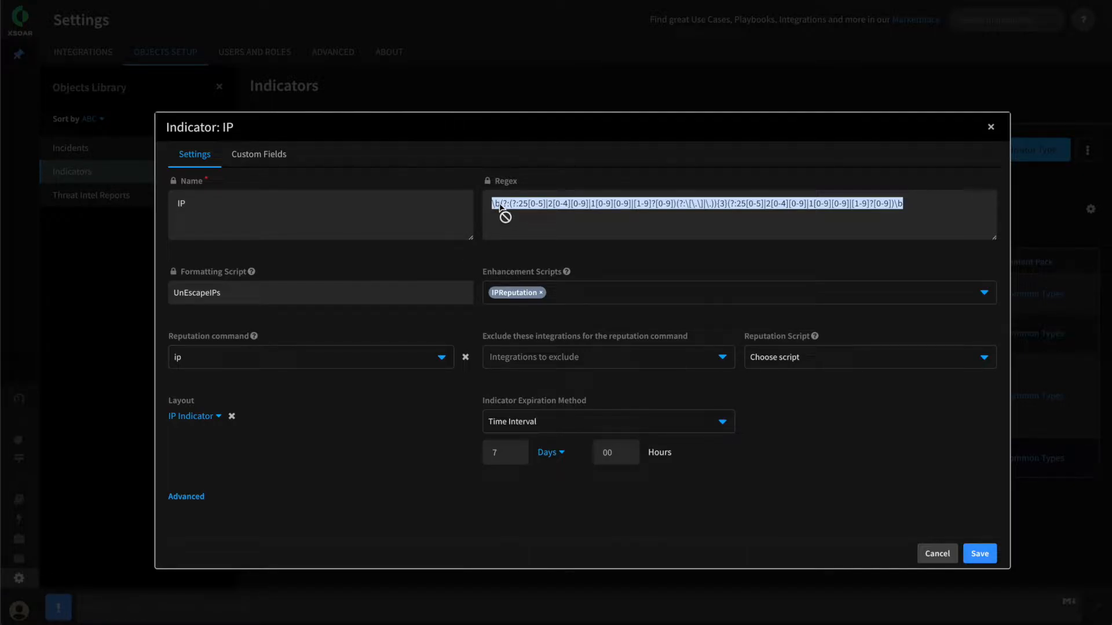
{"action": "left_click", "coordinate": [527, 223]}
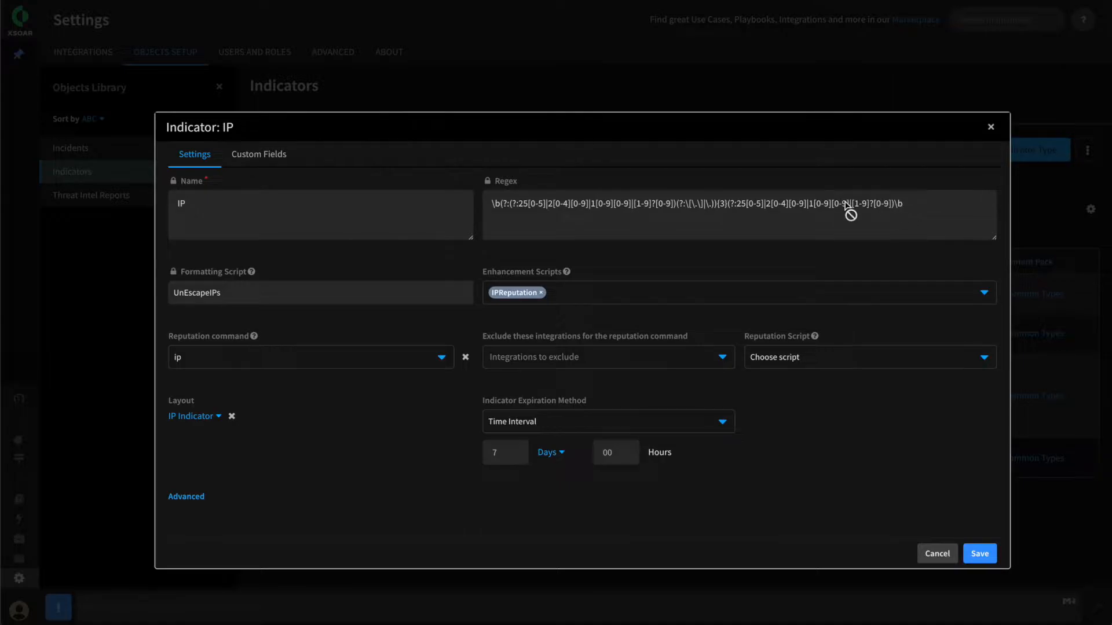
{"action": "triple_click", "coordinate": [550, 207]}
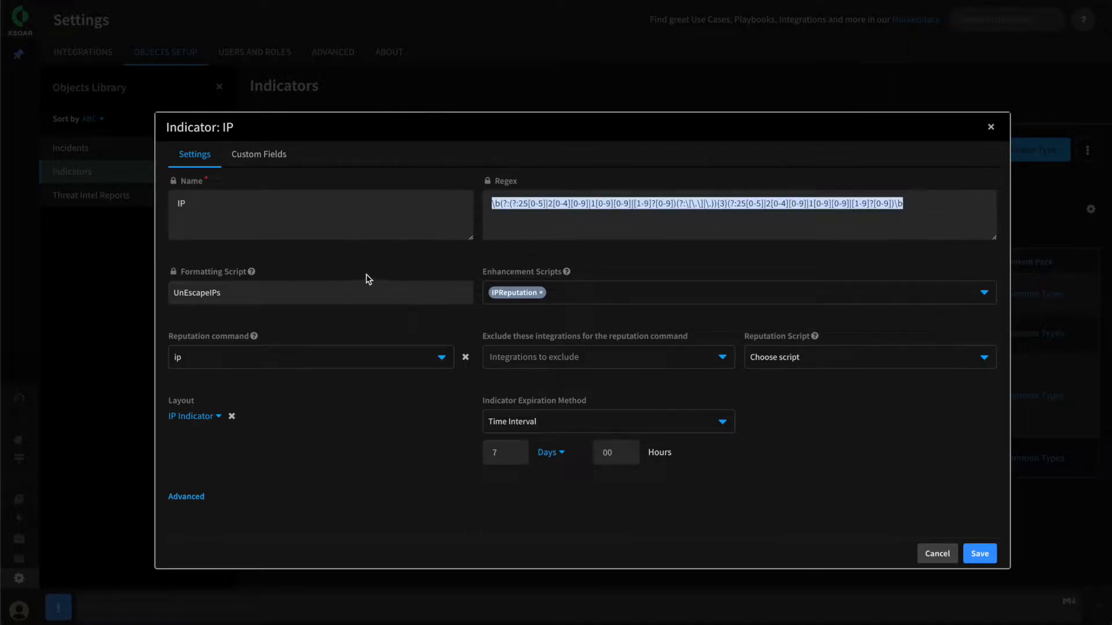
{"action": "left_click", "coordinate": [300, 276]}
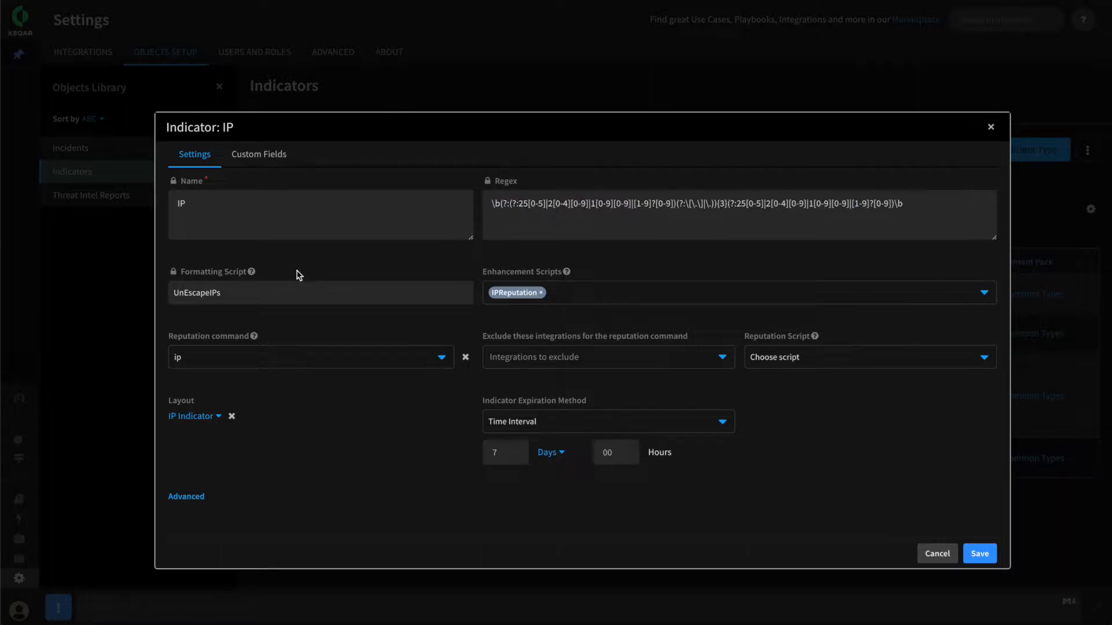
{"action": "mouse_move", "coordinate": [253, 273]}
{"action": "mouse_move", "coordinate": [255, 340]}
{"action": "left_click", "coordinate": [936, 555]}
Search the indicator types for "URL" and open the URL indicator type for editing
{"action": "left_click_drag", "start_coordinate": [304, 157], "coordinate": [199, 154]}
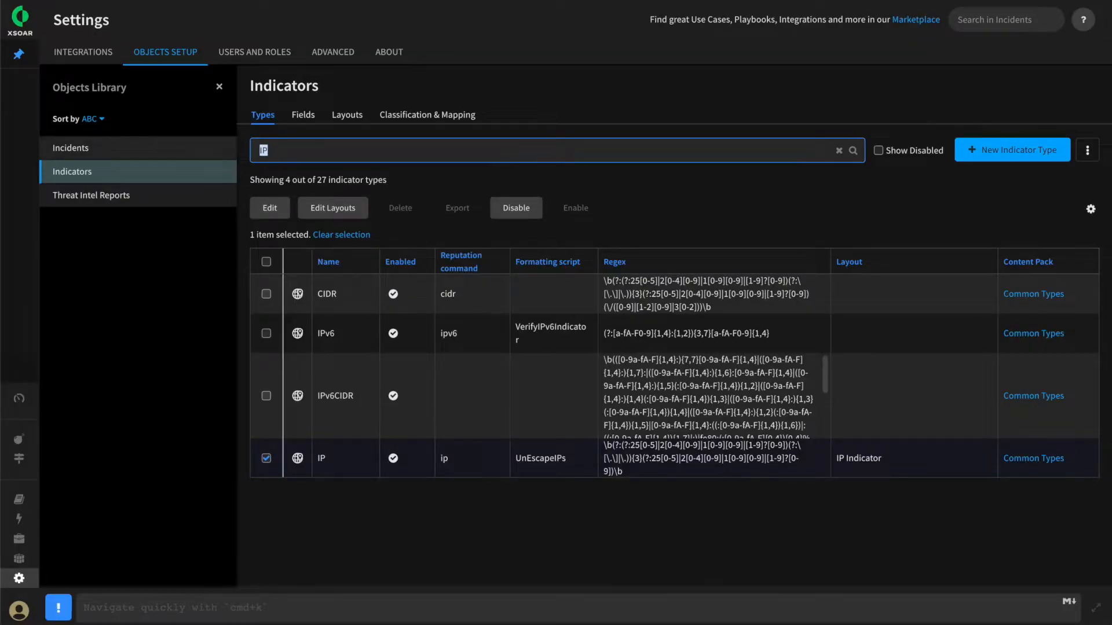
{"action": "type", "text": "URL"}
{"action": "left_click", "coordinate": [266, 379]}
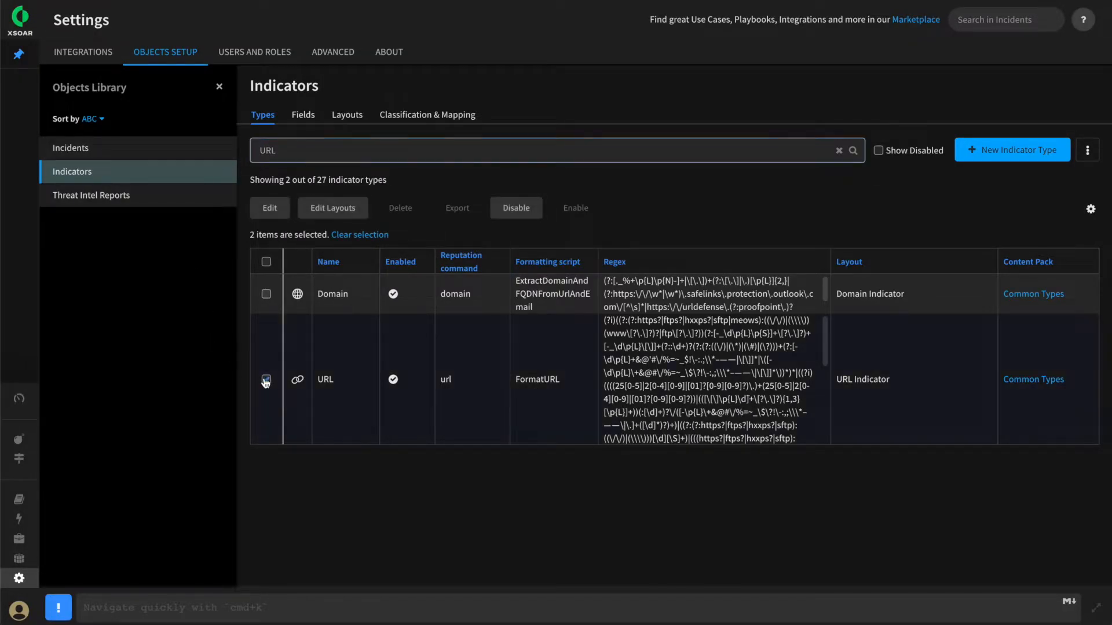
{"action": "left_click", "coordinate": [270, 210]}
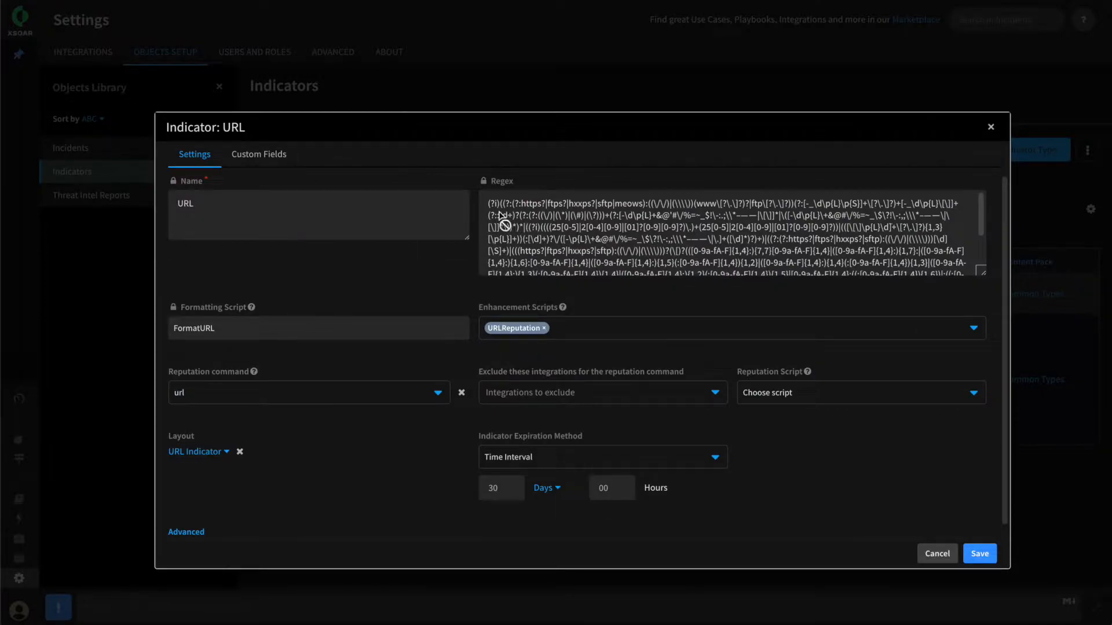
Examine the URL type's full regex, formatting script and reputation command
{"action": "left_click_drag", "start_coordinate": [488, 201], "coordinate": [933, 278]}
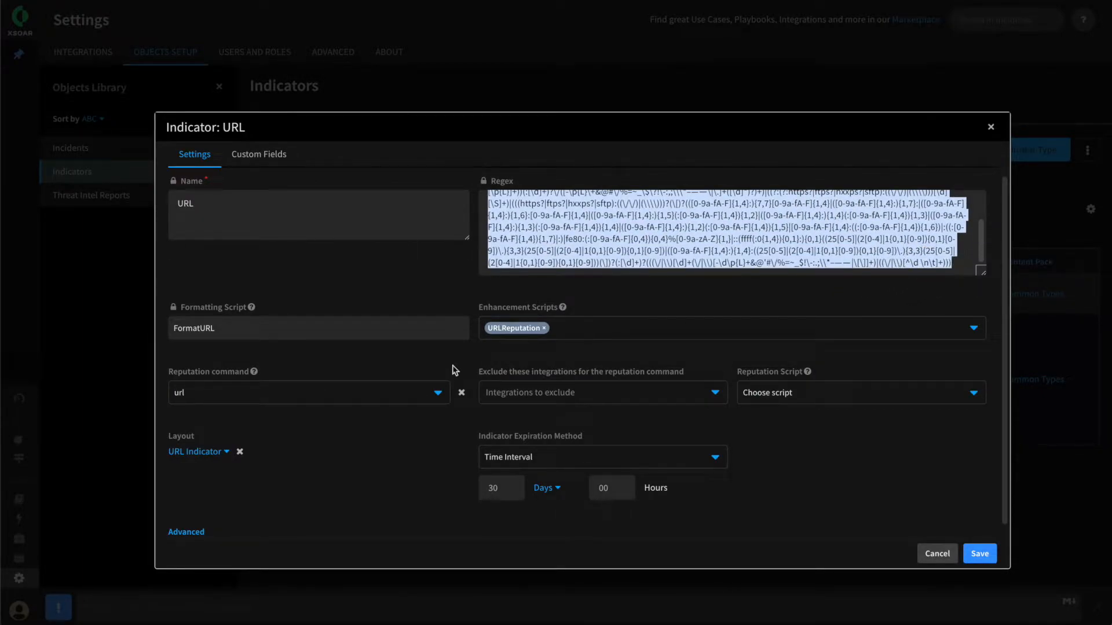
{"action": "mouse_move", "coordinate": [253, 308]}
{"action": "mouse_move", "coordinate": [254, 374]}
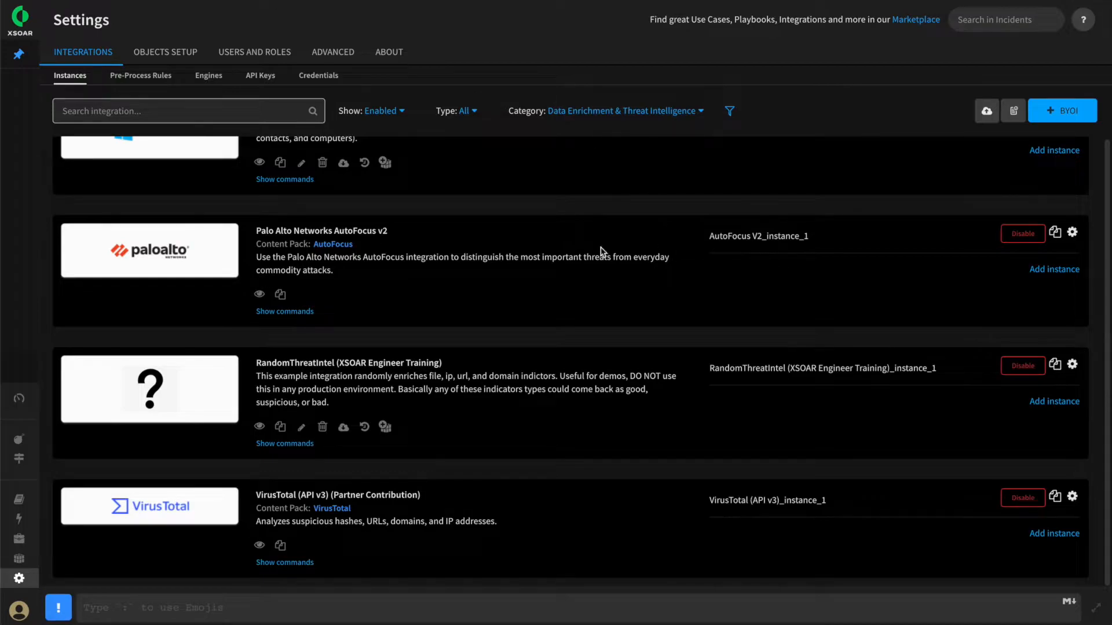
Review the enabled threat intelligence integrations: Palo Alto Networks AutoFocus v2, VirusTotal (API v3) and RandomThreatIntel
{"action": "left_click_drag", "start_coordinate": [389, 232], "coordinate": [258, 232]}
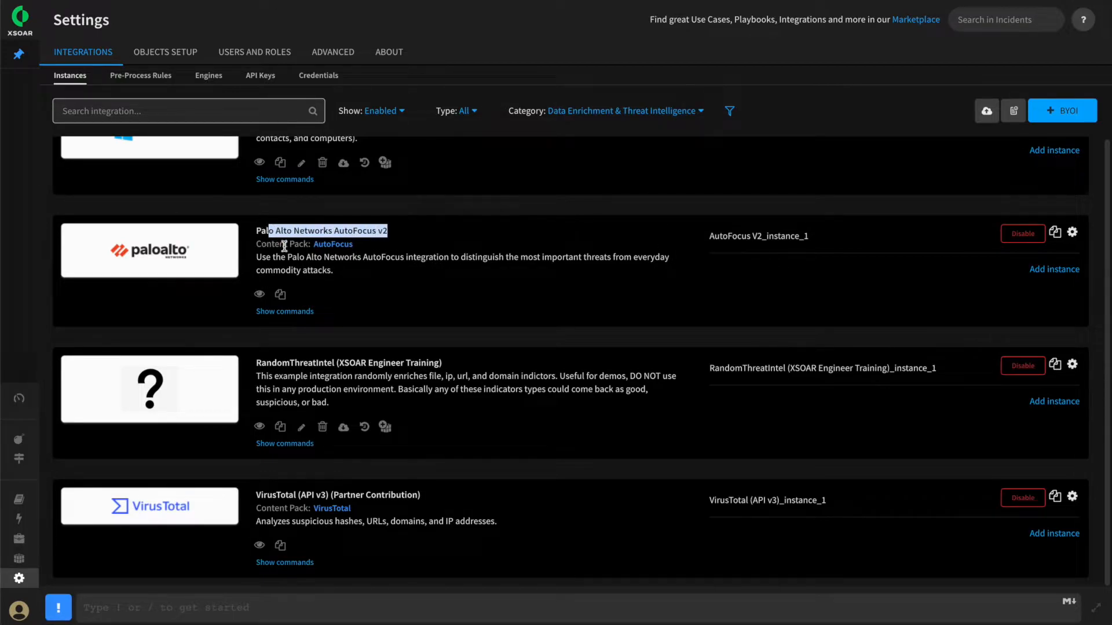
{"action": "left_click_drag", "start_coordinate": [425, 497], "coordinate": [255, 499]}
{"action": "left_click_drag", "start_coordinate": [443, 364], "coordinate": [253, 366]}
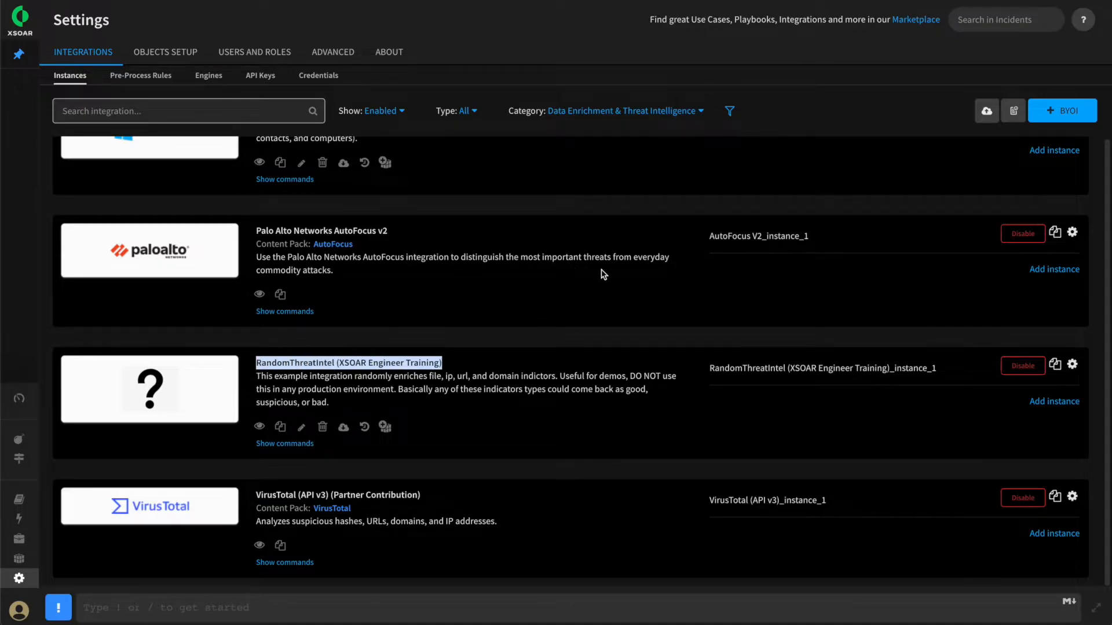
Show the commands of the Palo Alto Networks AutoFocus v2 integration and locate its ip reputation command
{"action": "left_click", "coordinate": [272, 311]}
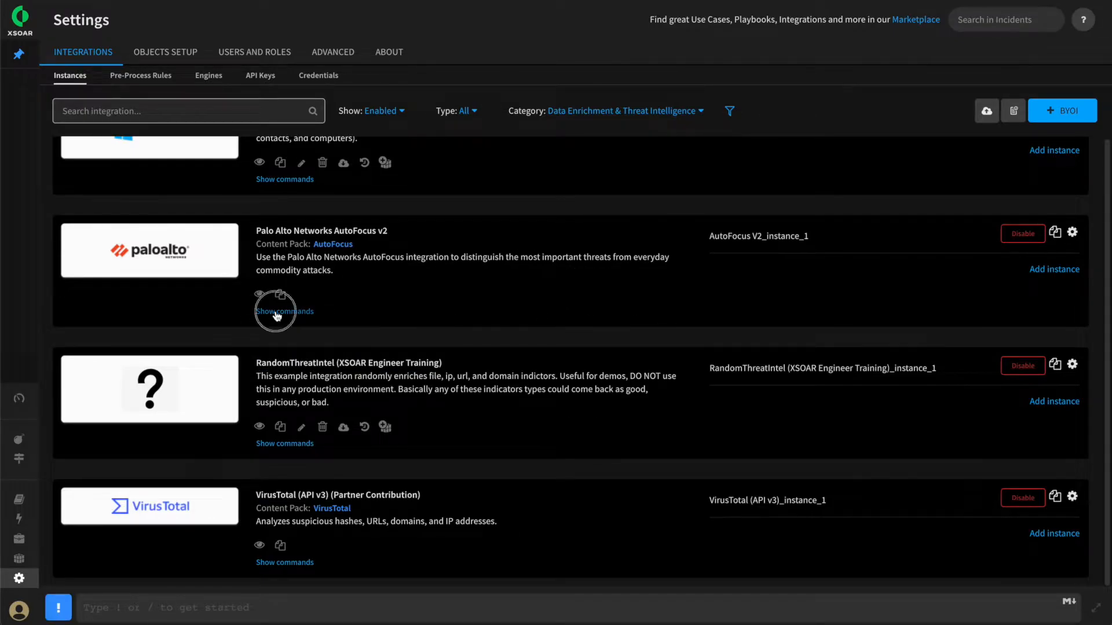
{"action": "scroll", "coordinate": [428, 377], "scroll_direction": "down", "scroll_amount": 7}
{"action": "scroll", "coordinate": [429, 377], "scroll_direction": "down", "scroll_amount": 3}
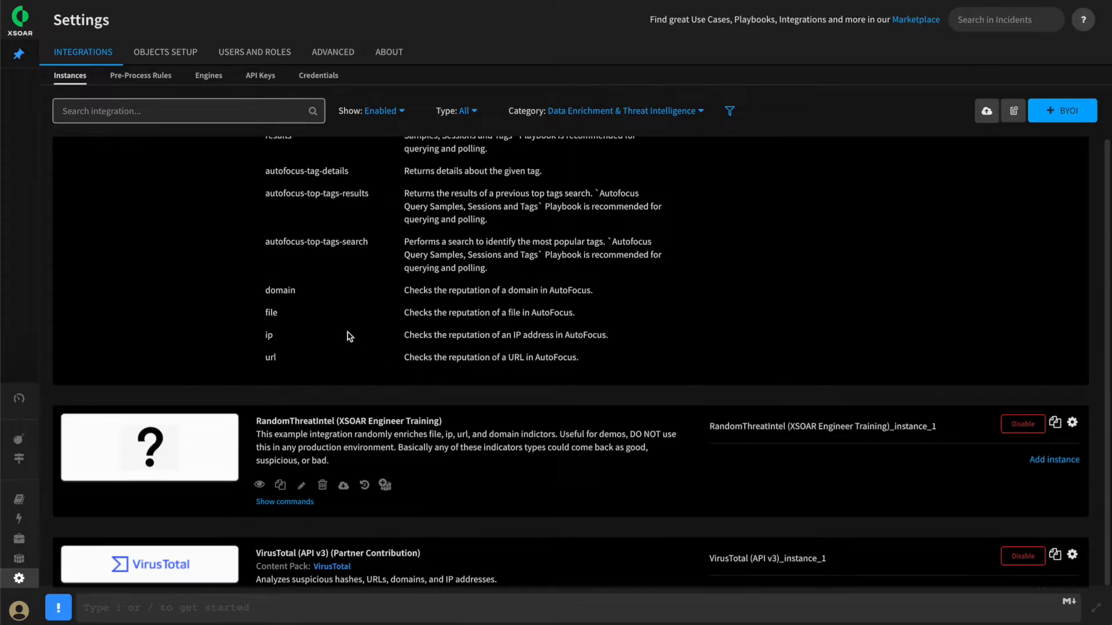
{"action": "double_click", "coordinate": [266, 338]}
{"action": "scroll", "coordinate": [296, 406], "scroll_direction": "down", "scroll_amount": 1}
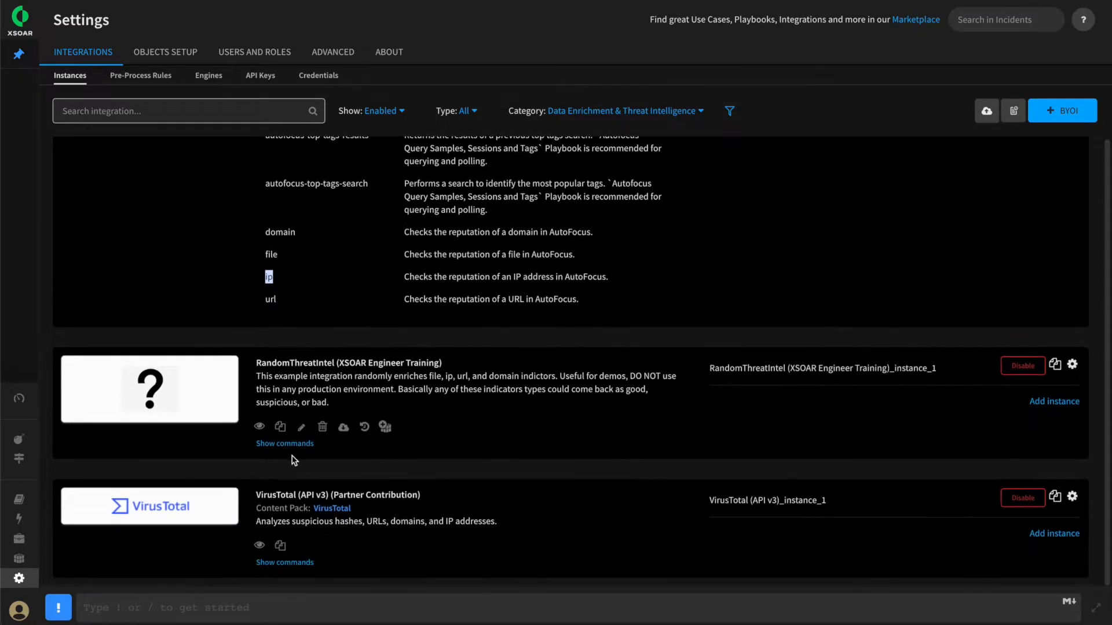
Show the commands of the VirusTotal (API v3) integration and locate its ip and url reputation commands
{"action": "left_click", "coordinate": [299, 563]}
{"action": "scroll", "coordinate": [371, 485], "scroll_direction": "down", "scroll_amount": 7}
{"action": "left_click", "coordinate": [272, 303]}
{"action": "left_click_drag", "start_coordinate": [293, 323], "coordinate": [256, 323]}
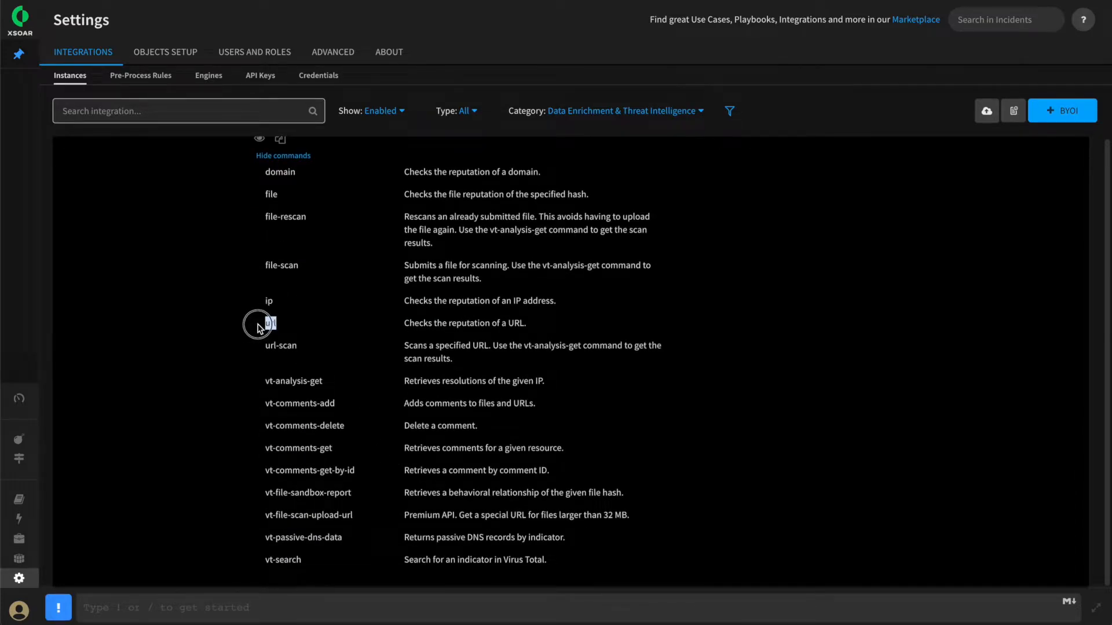
{"action": "left_click", "coordinate": [311, 325]}
{"action": "scroll", "coordinate": [277, 307], "scroll_direction": "up", "scroll_amount": 2}
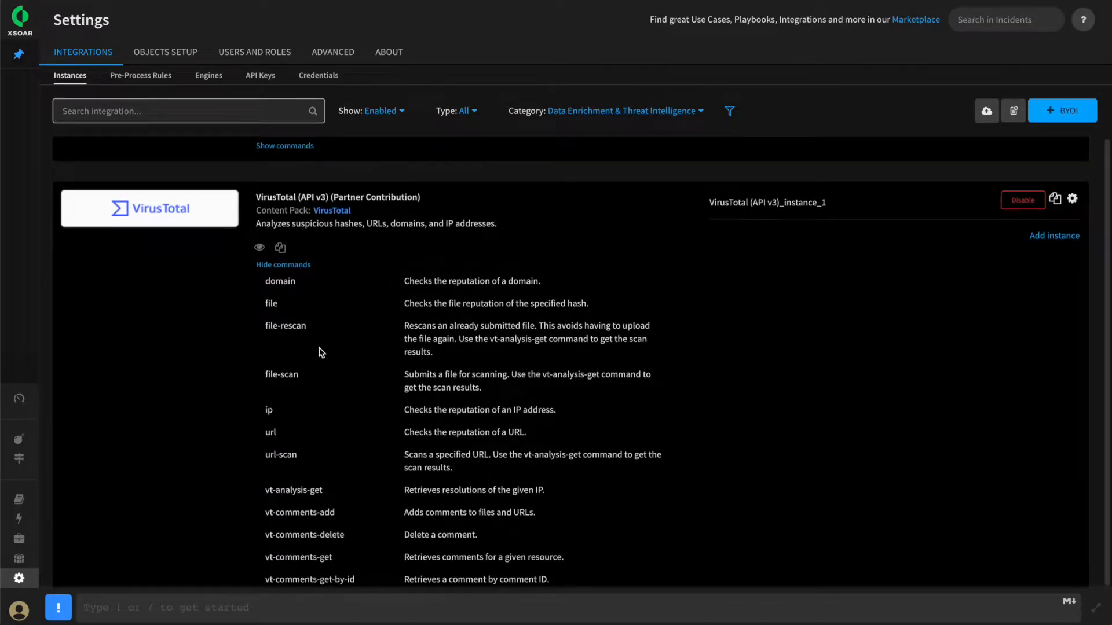
{"action": "scroll", "coordinate": [318, 353], "scroll_direction": "up", "scroll_amount": 1}
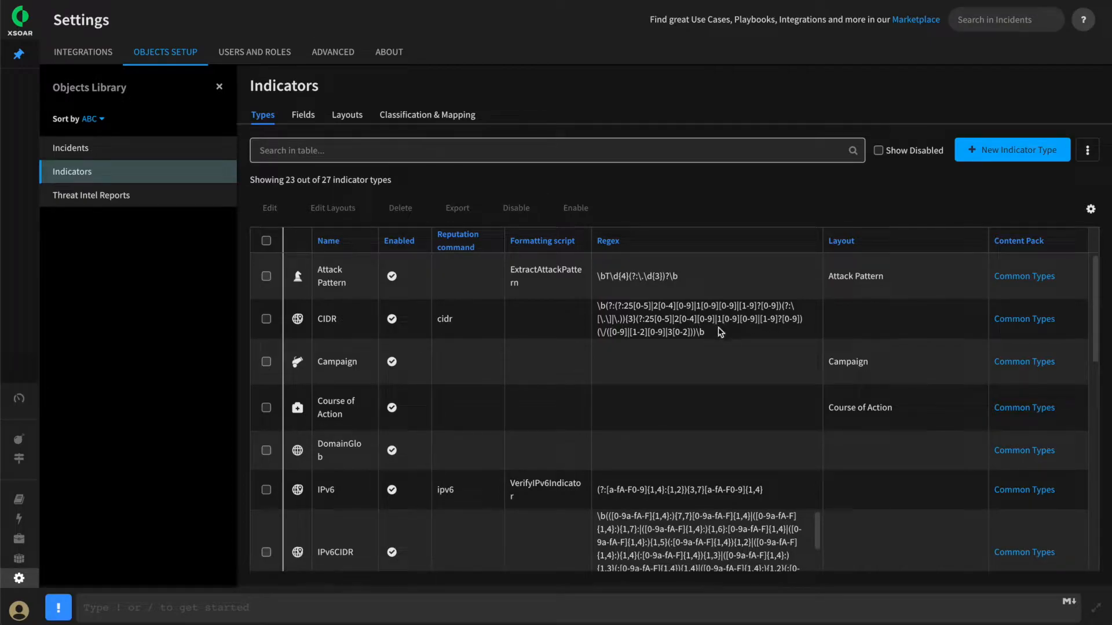
Compare the CIDR regex and reputation command, the Attack Pattern formatting script and the Campaign row in the indicator types table
{"action": "left_click_drag", "start_coordinate": [720, 332], "coordinate": [599, 308]}
{"action": "left_click", "coordinate": [562, 329]}
{"action": "double_click", "coordinate": [513, 273]}
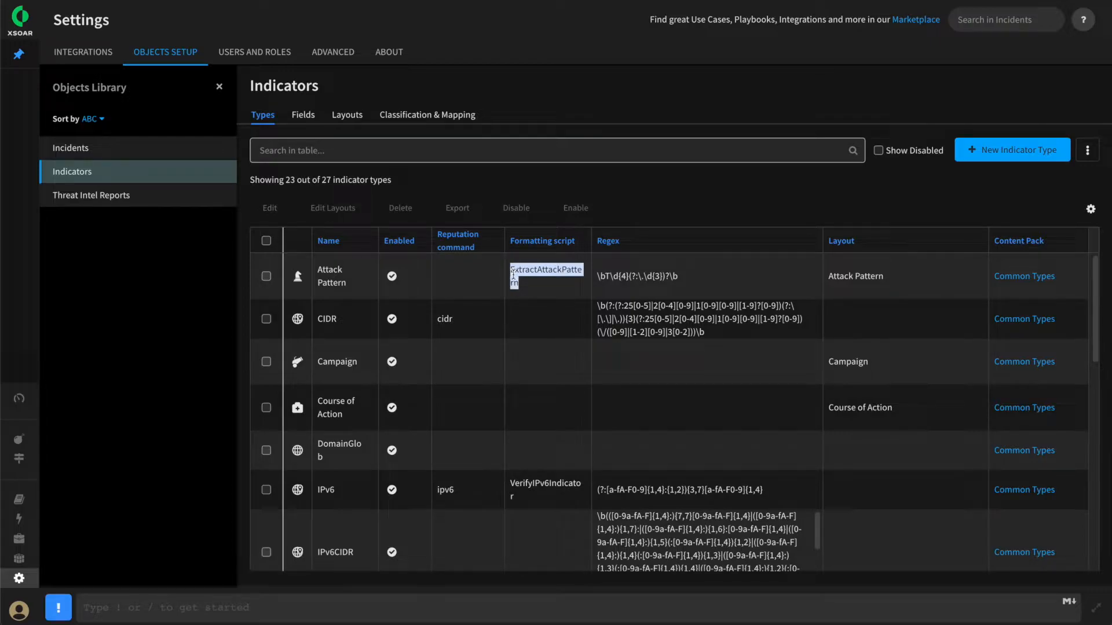
{"action": "left_click", "coordinate": [526, 325]}
{"action": "double_click", "coordinate": [444, 319]}
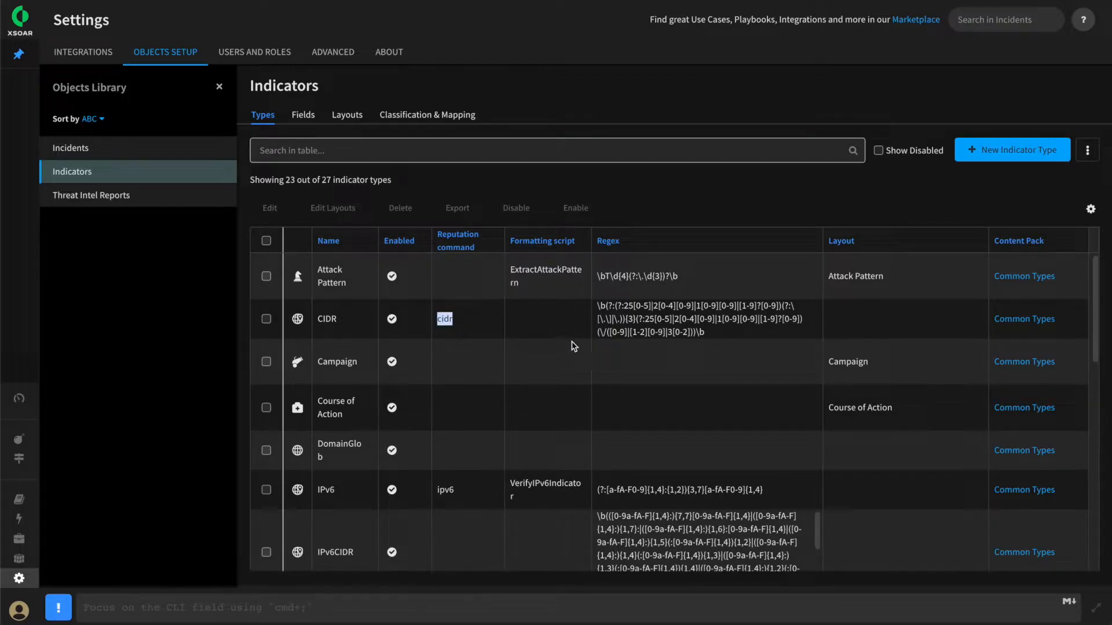
{"action": "left_click", "coordinate": [528, 325]}
{"action": "left_click_drag", "start_coordinate": [316, 365], "coordinate": [360, 369]}
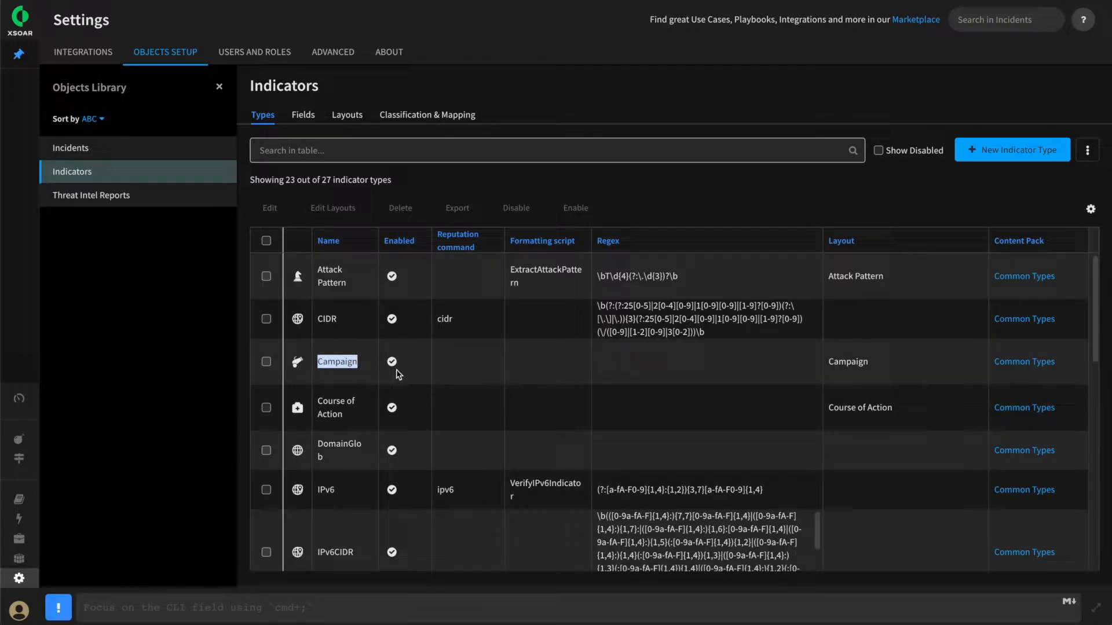
{"action": "left_click", "coordinate": [600, 366]}
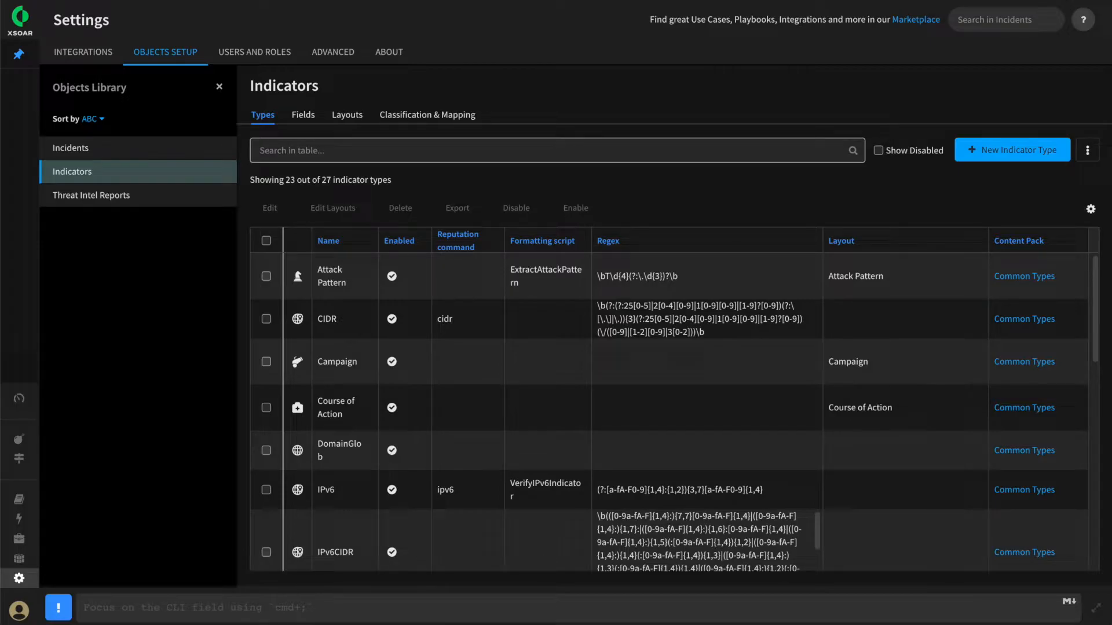
Open the indicator exclusion list in the advanced settings and review the excluded internal IP ranges
{"action": "left_click", "coordinate": [72, 27]}
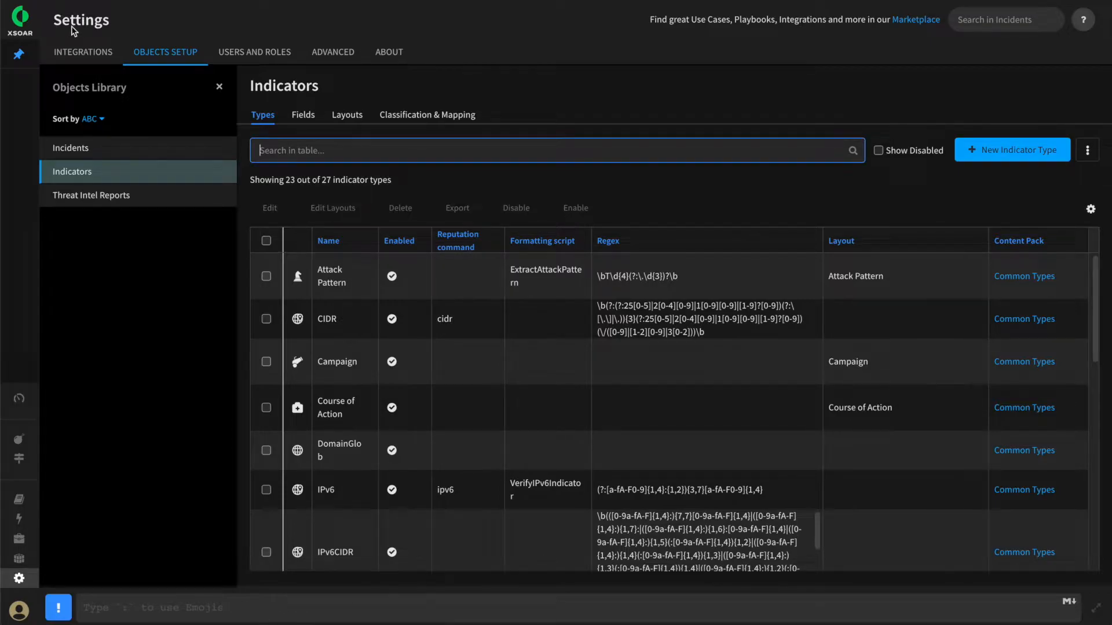
{"action": "left_click", "coordinate": [333, 53]}
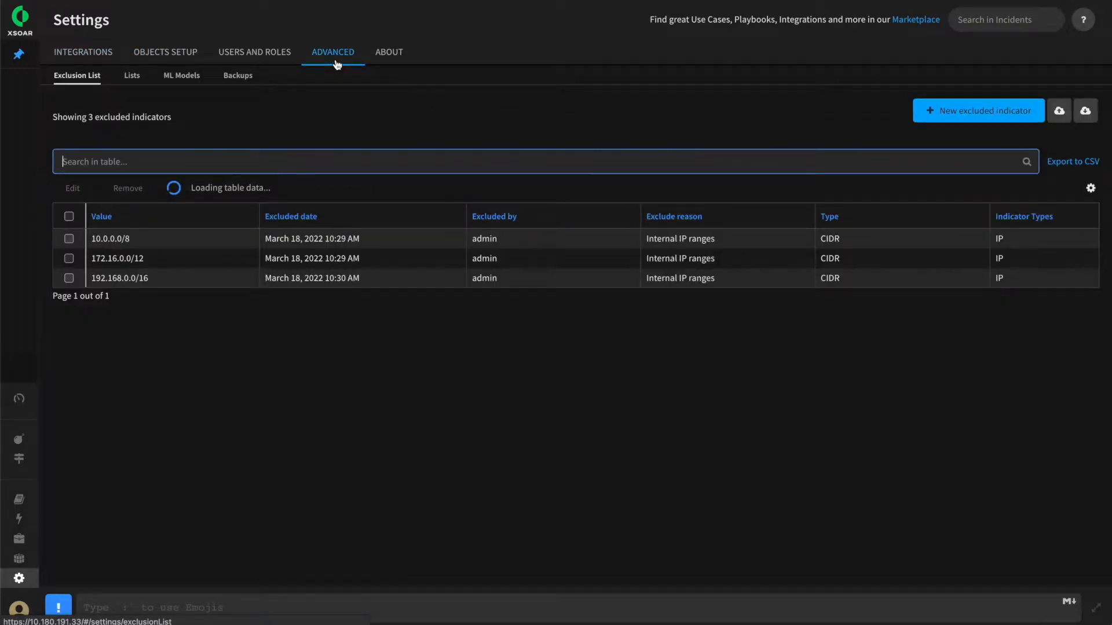
{"action": "left_click", "coordinate": [83, 84]}
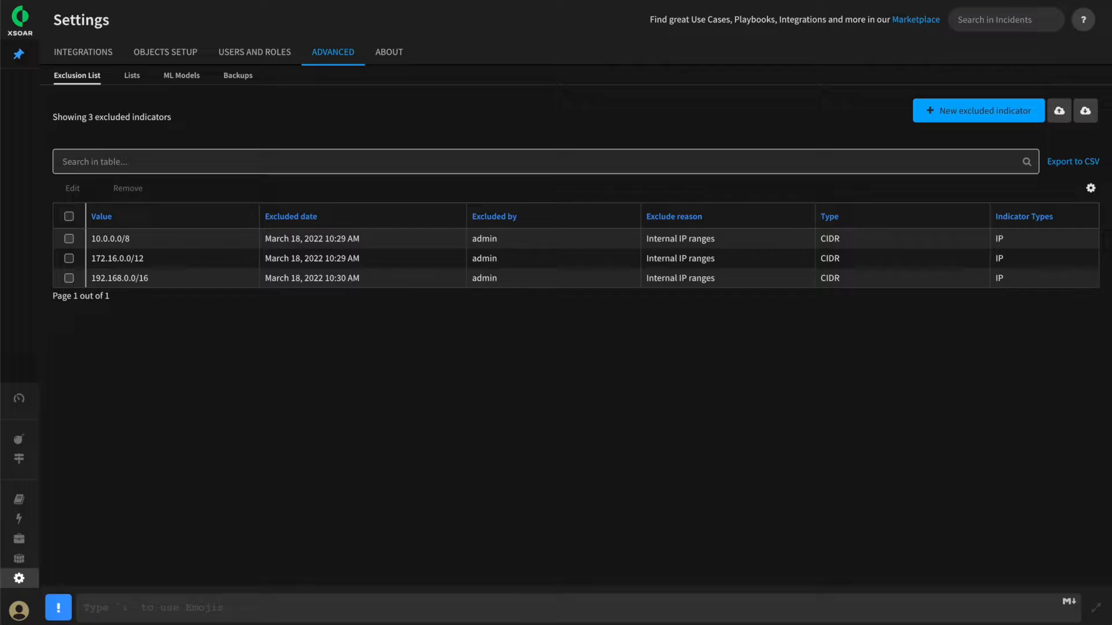
{"action": "left_click_drag", "start_coordinate": [140, 241], "coordinate": [99, 282]}
{"action": "left_click", "coordinate": [144, 236]}
Open the 10.0.0.0/8 excluded entry, inspect its CIDR value, and close it without saving
{"action": "left_click", "coordinate": [69, 239]}
{"action": "left_click", "coordinate": [73, 188]}
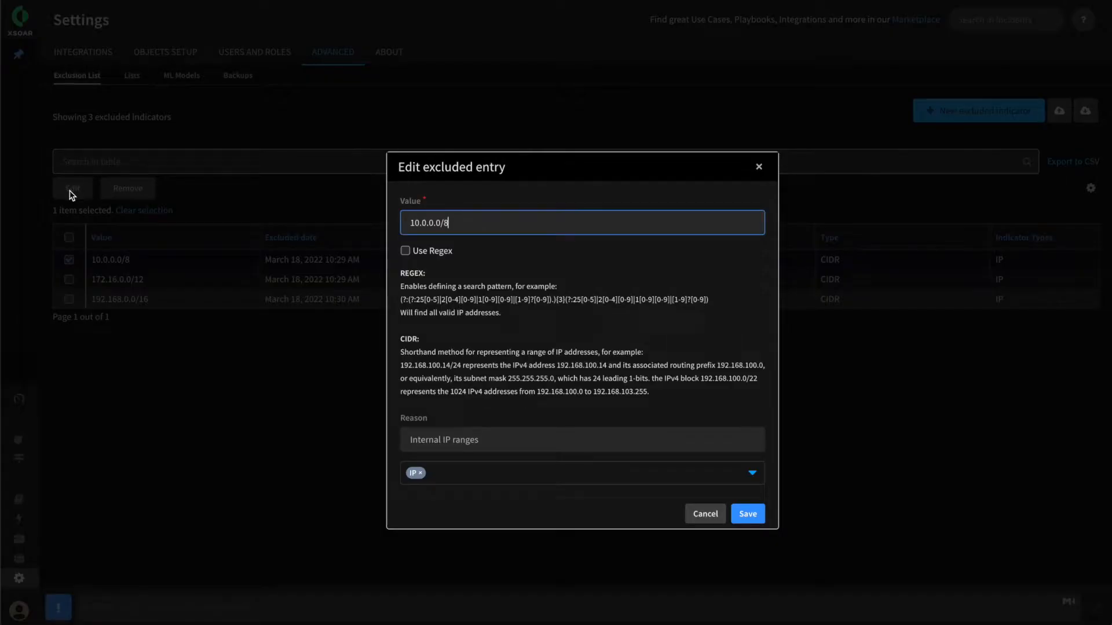
{"action": "left_click_drag", "start_coordinate": [498, 221], "coordinate": [404, 223]}
{"action": "left_click", "coordinate": [705, 514]}
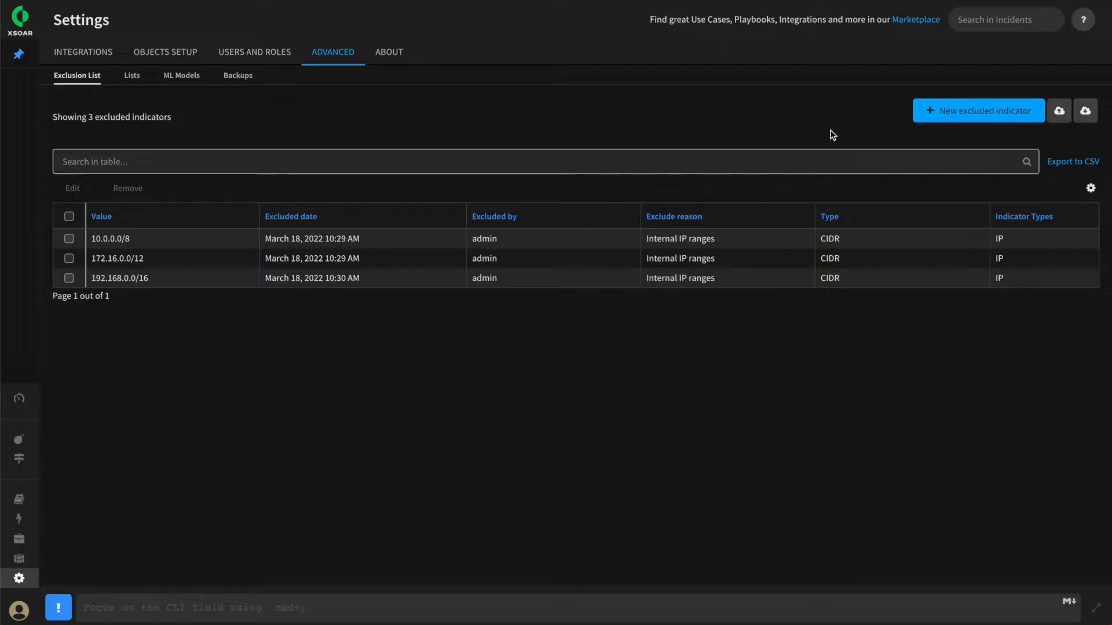
Add paloaltonetworks.com to the exclusion list for the Domain indicator type
{"action": "left_click", "coordinate": [983, 110]}
{"action": "type", "text": "paloaltonetworks.com"}
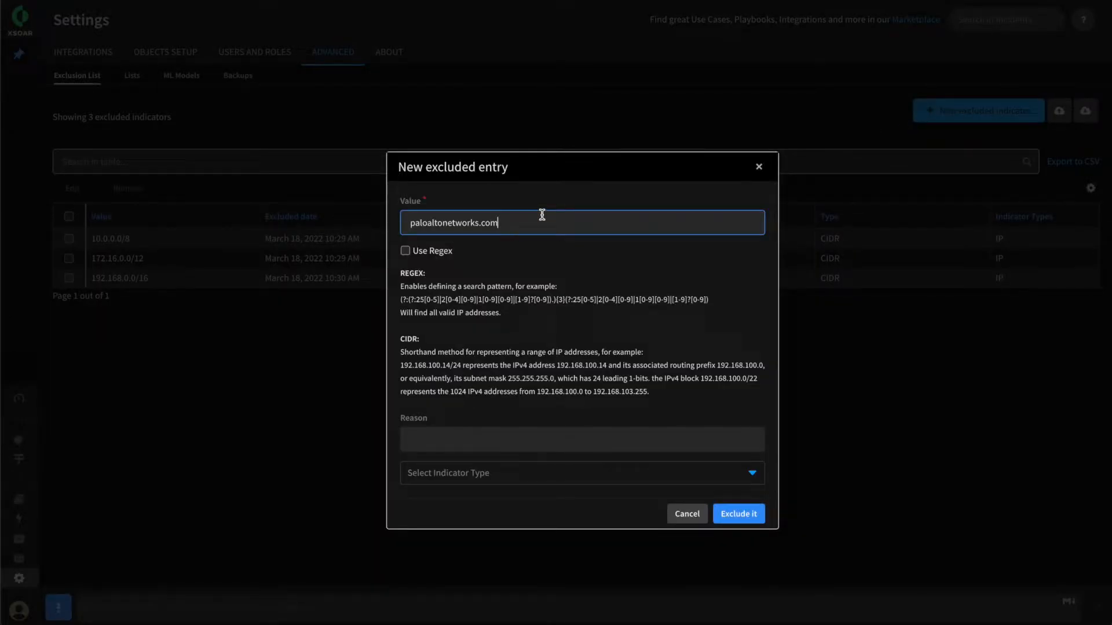
{"action": "left_click", "coordinate": [451, 474]}
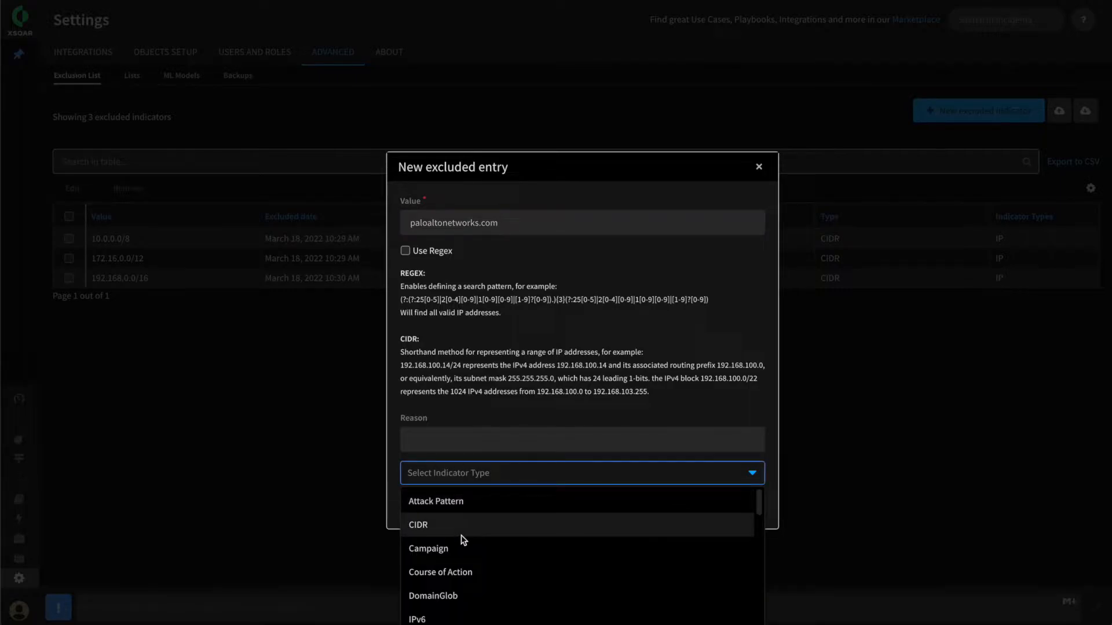
{"action": "scroll", "coordinate": [455, 552], "scroll_direction": "down", "scroll_amount": 1}
{"action": "type", "text": "dom"}
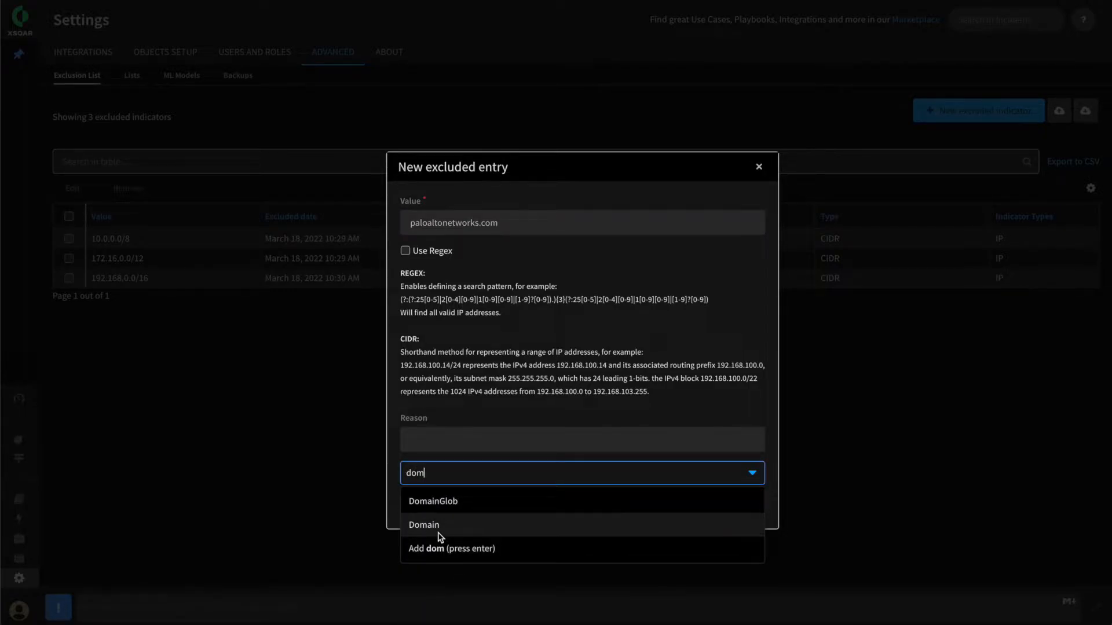
{"action": "left_click", "coordinate": [440, 528]}
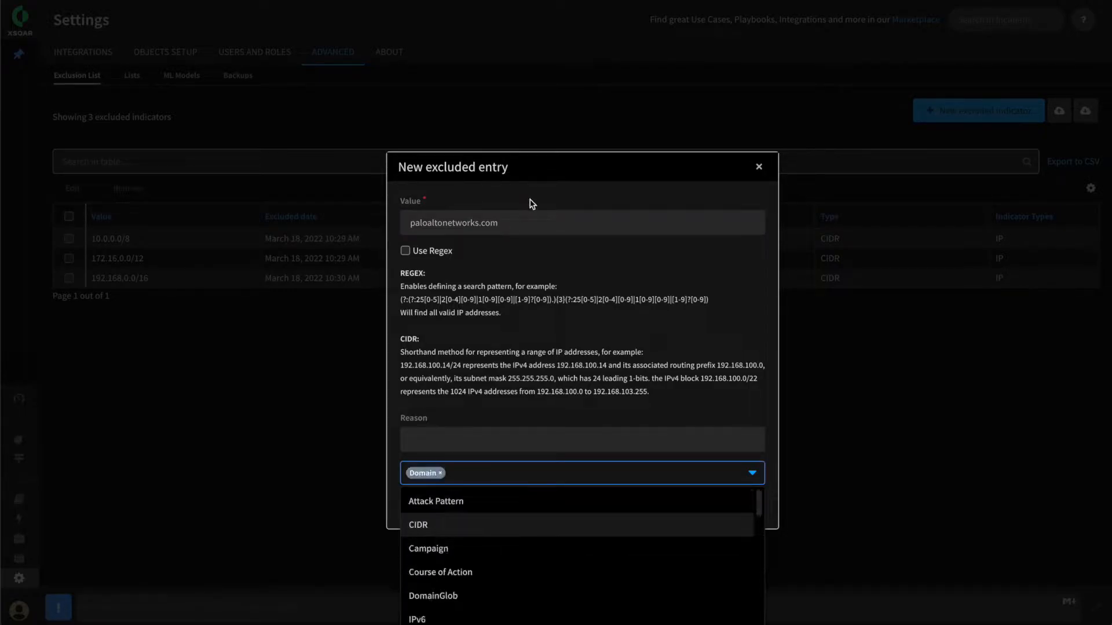
{"action": "left_click", "coordinate": [527, 364]}
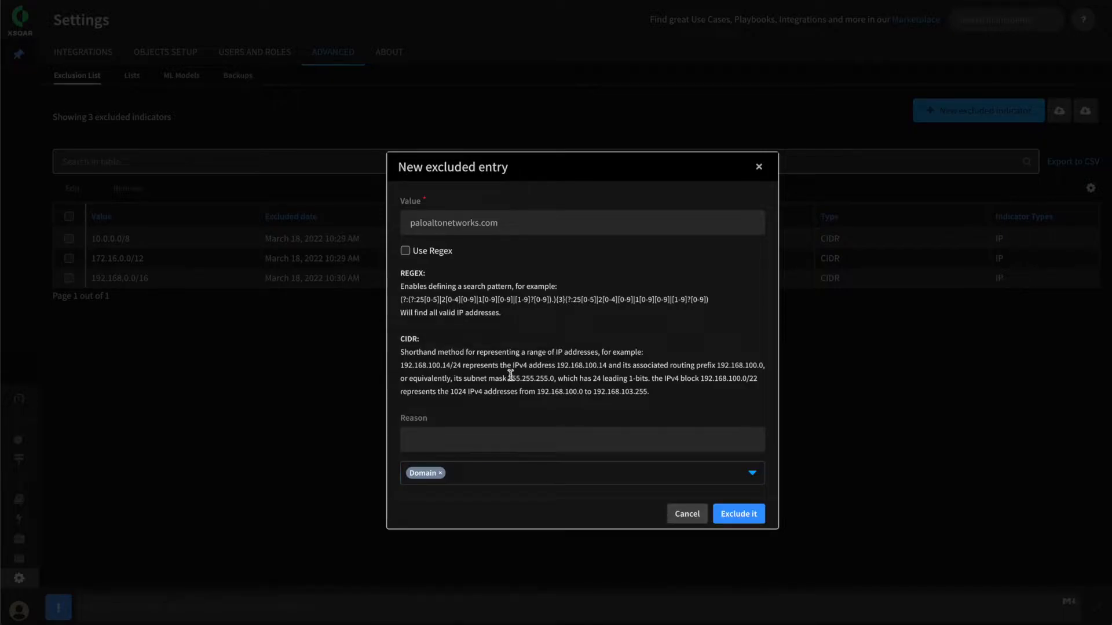
{"action": "left_click", "coordinate": [739, 514]}
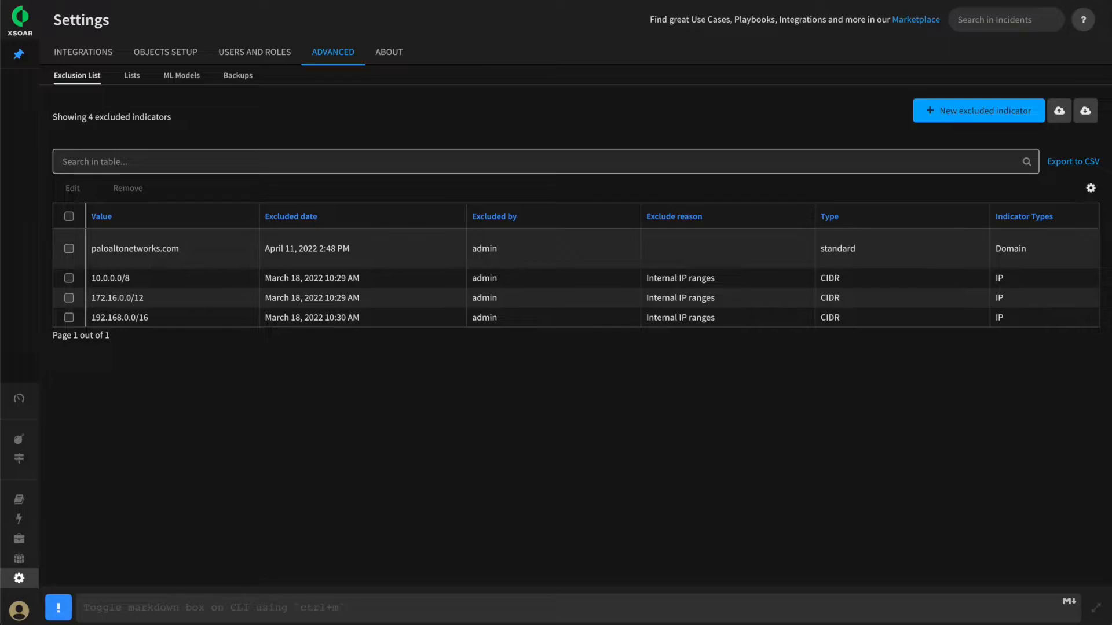
Exclude the regex (?i)(?:https:\/\/www\.paloaltonetworks\.com/.*) for the URL indicator type, with Use Regex enabled
{"action": "left_click", "coordinate": [966, 113]}
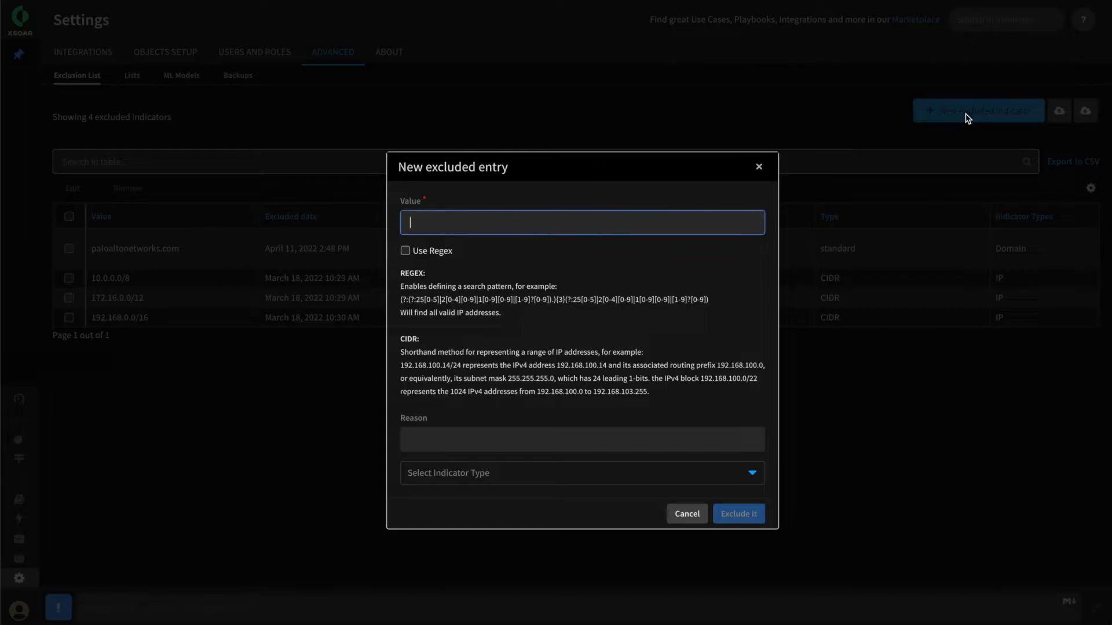
{"action": "left_click", "coordinate": [459, 225]}
{"action": "type", "text": "(?i)(?:https:\\/\\/www\\.paloaltonetworks\\.com/.*)"}
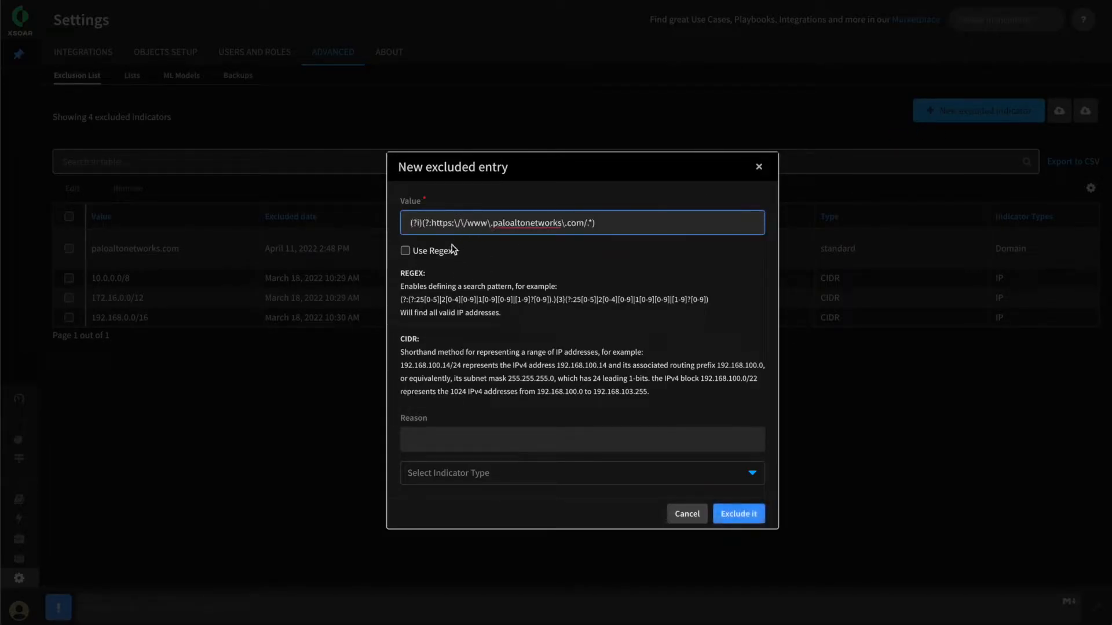
{"action": "left_click", "coordinate": [435, 254]}
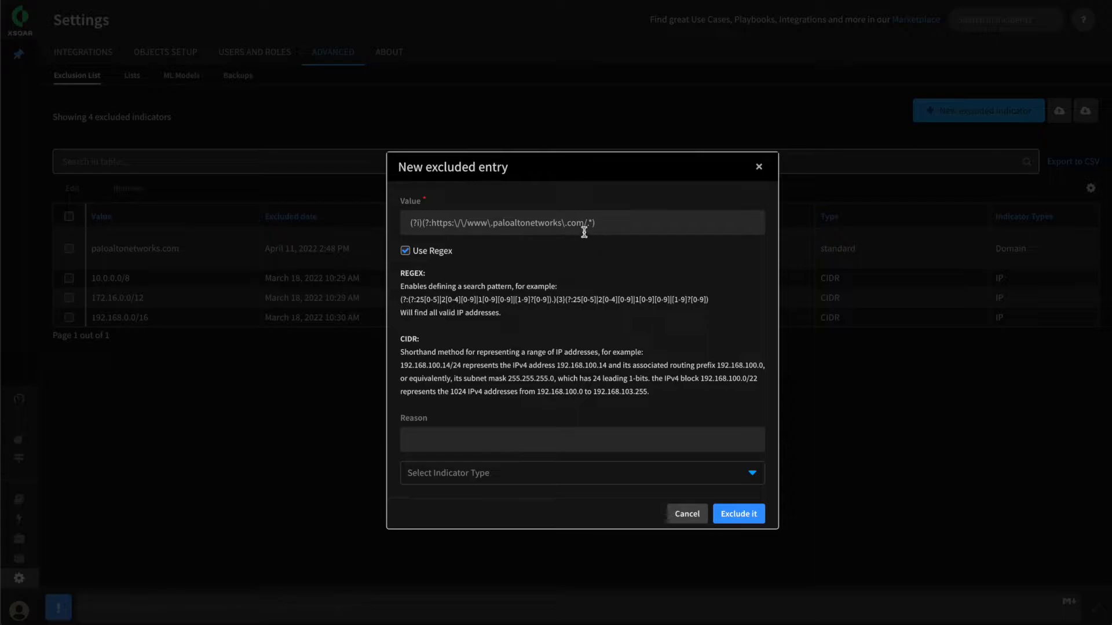
{"action": "left_click", "coordinate": [457, 471]}
{"action": "type", "text": "ur"}
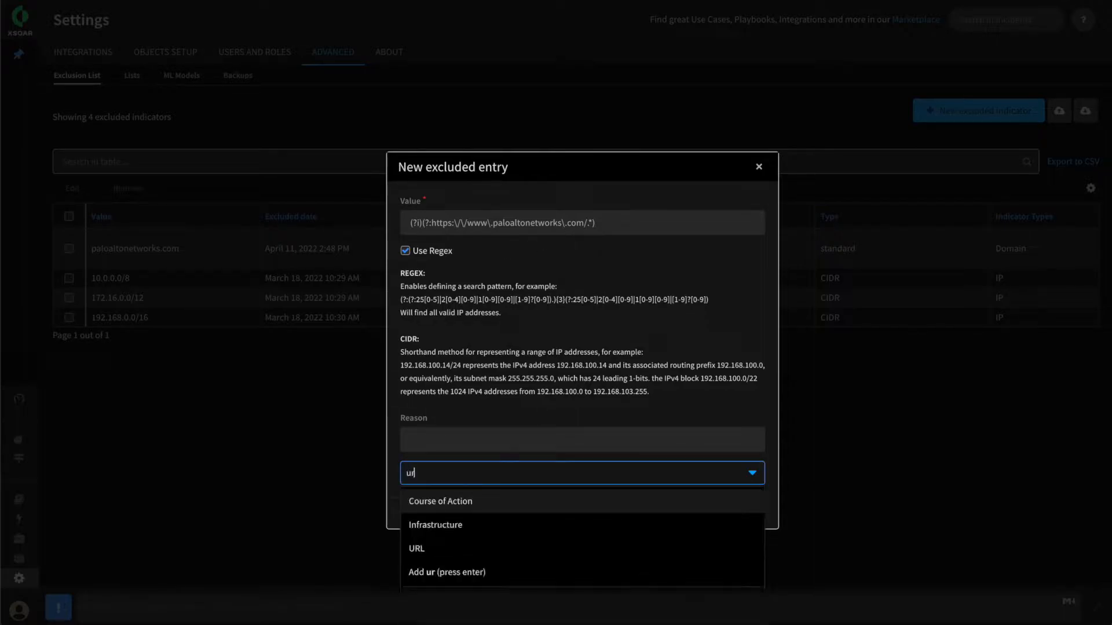
{"action": "type", "text": "l"}
{"action": "left_click", "coordinate": [438, 497]}
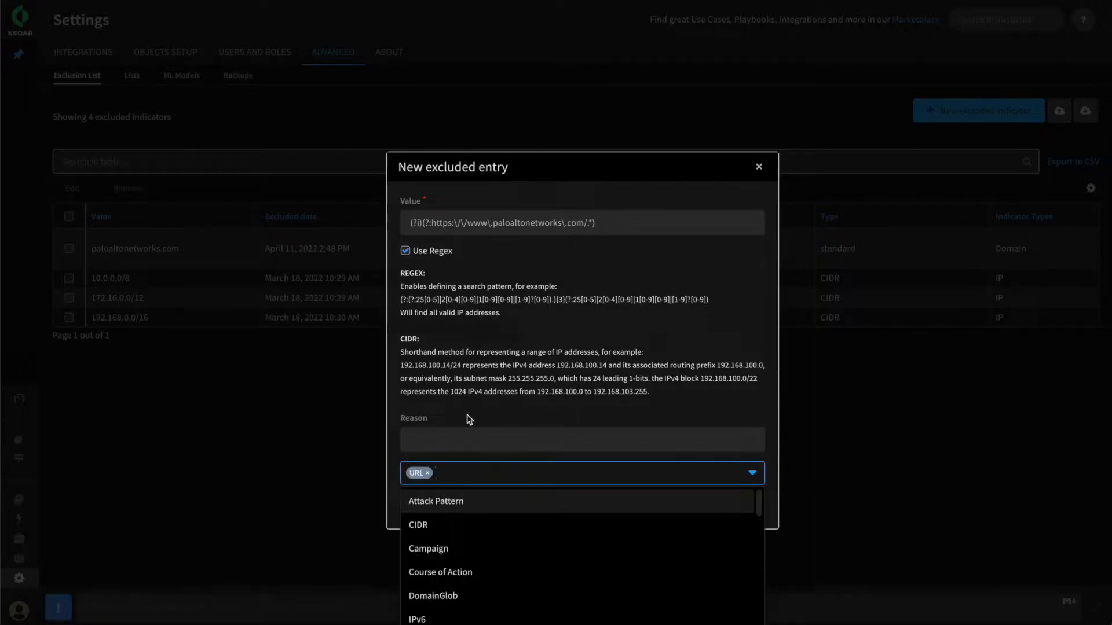
{"action": "left_click", "coordinate": [469, 419]}
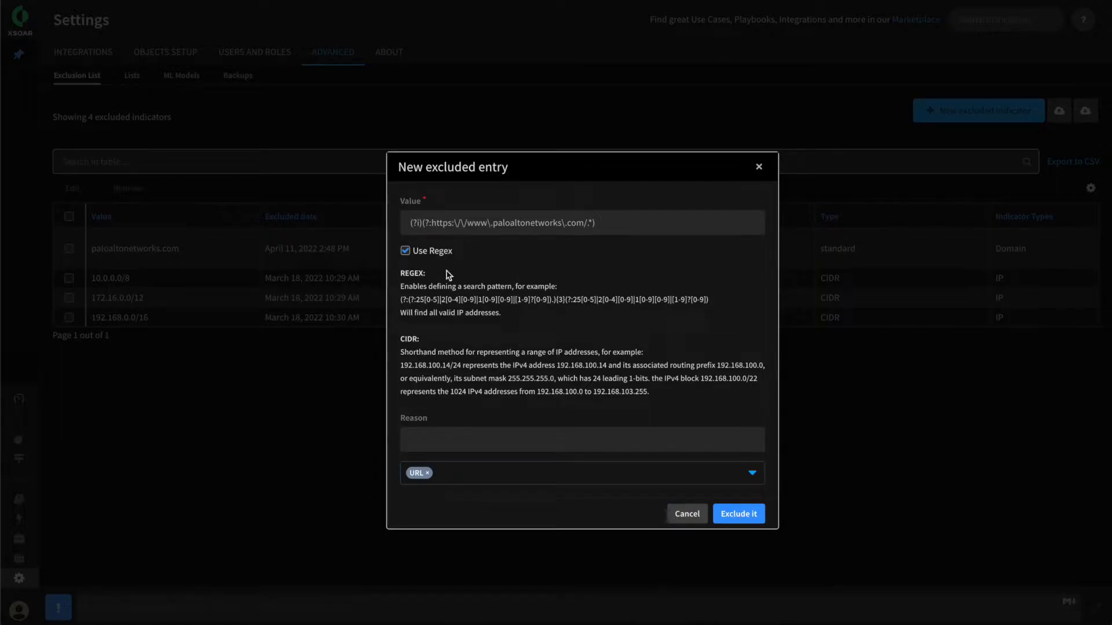
{"action": "left_click_drag", "start_coordinate": [412, 226], "coordinate": [671, 240]}
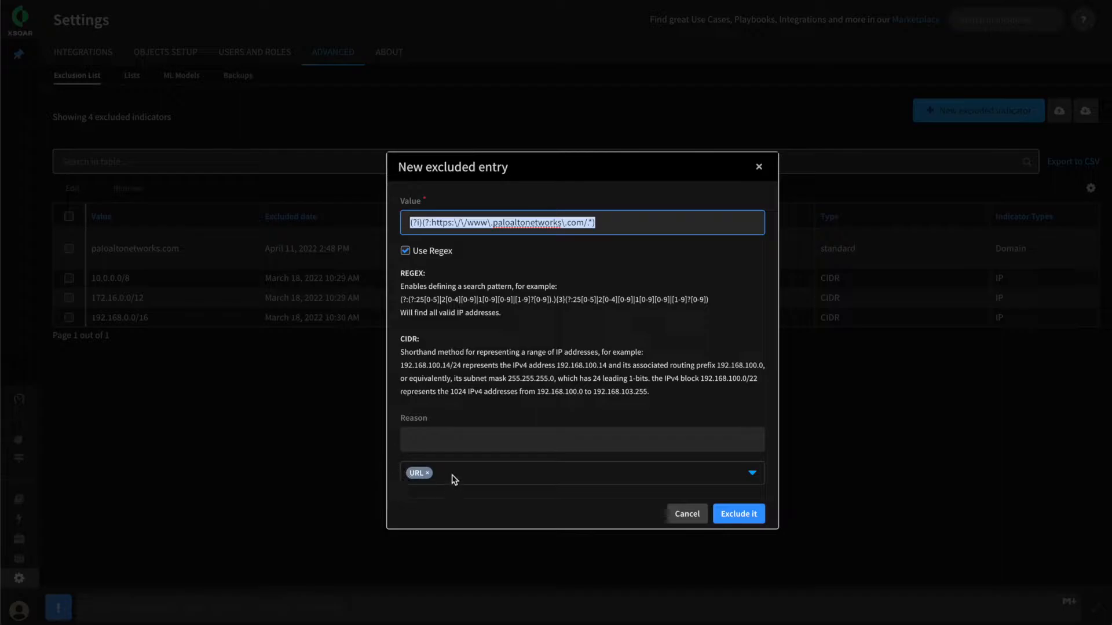
{"action": "left_click", "coordinate": [734, 514]}
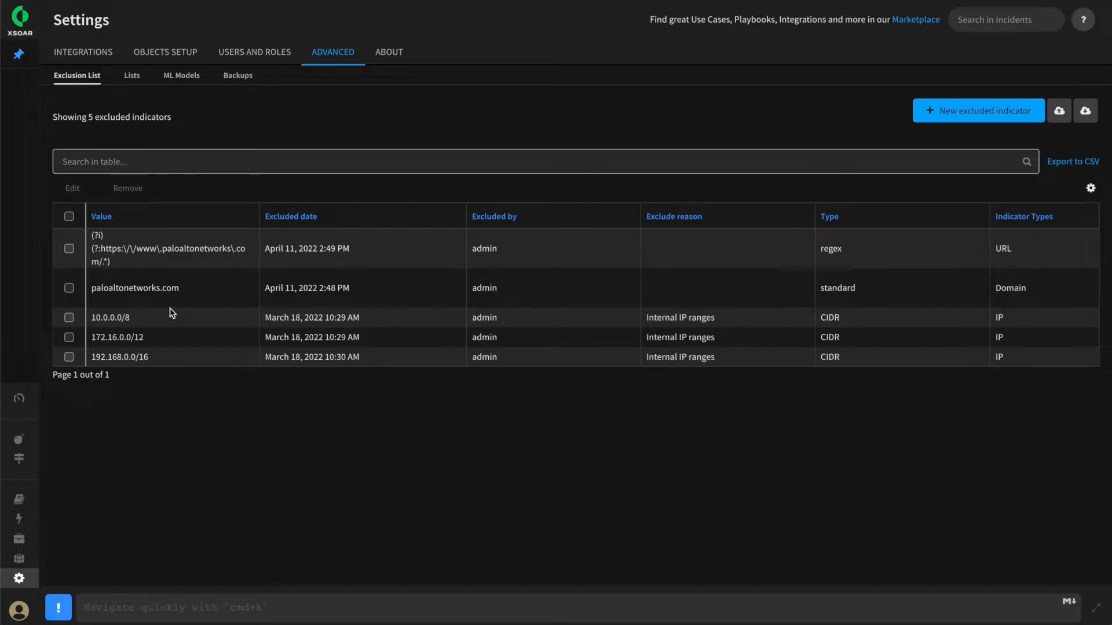
Review the 10.0.0.0/8 and paloaltonetworks.com values in the exclusion list
{"action": "left_click_drag", "start_coordinate": [134, 318], "coordinate": [88, 318]}
{"action": "left_click", "coordinate": [167, 322]}
{"action": "left_click_drag", "start_coordinate": [194, 295], "coordinate": [90, 289]}
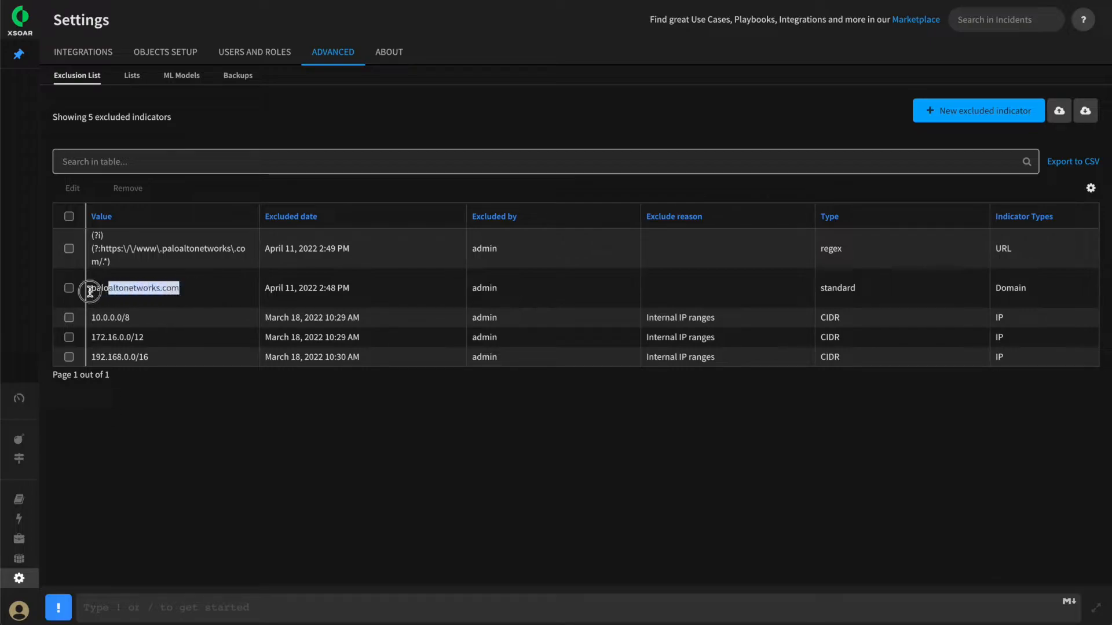
{"action": "left_click", "coordinate": [130, 288]}
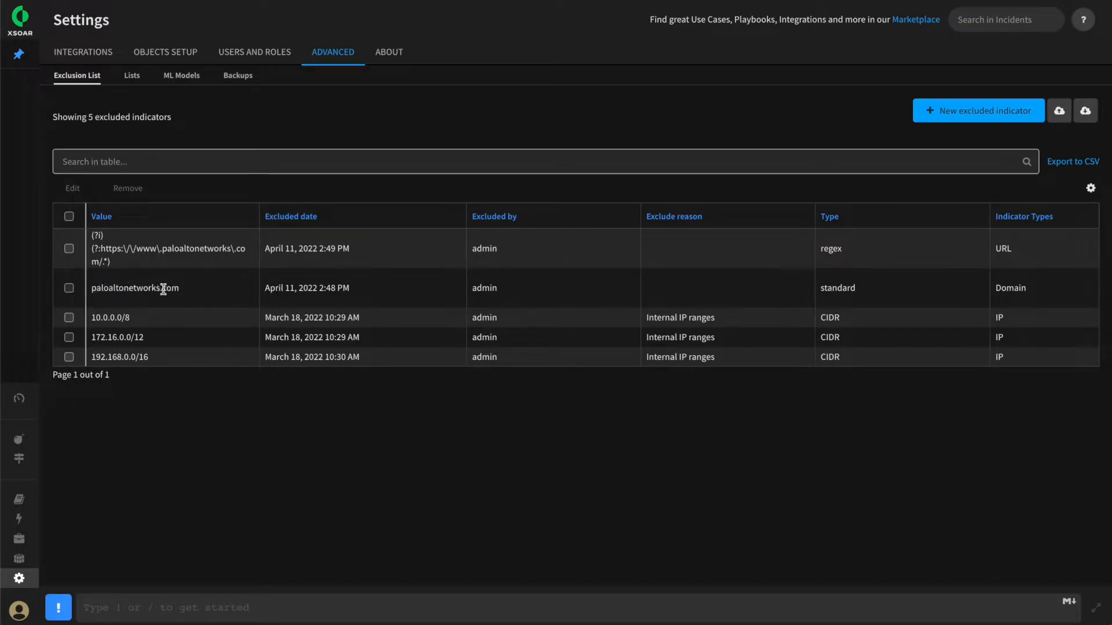
{"action": "left_click_drag", "start_coordinate": [180, 288], "coordinate": [91, 290]}
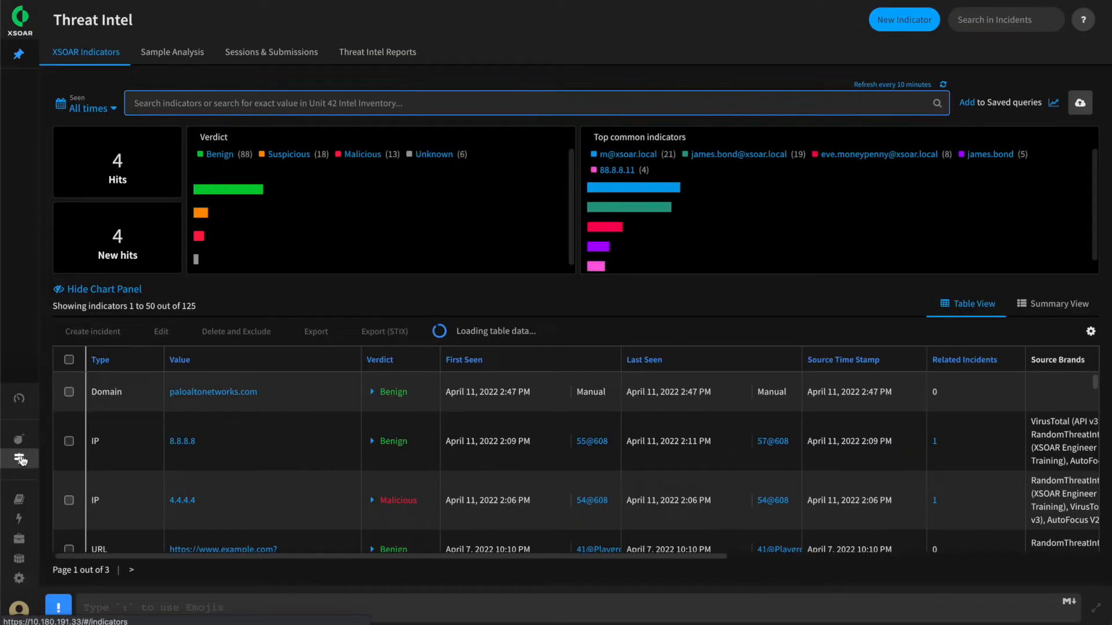
View the Delete and Exclude options for the paloaltonetworks.com domain indicator in Threat Intel, and cancel without deleting it
{"action": "left_click", "coordinate": [68, 392]}
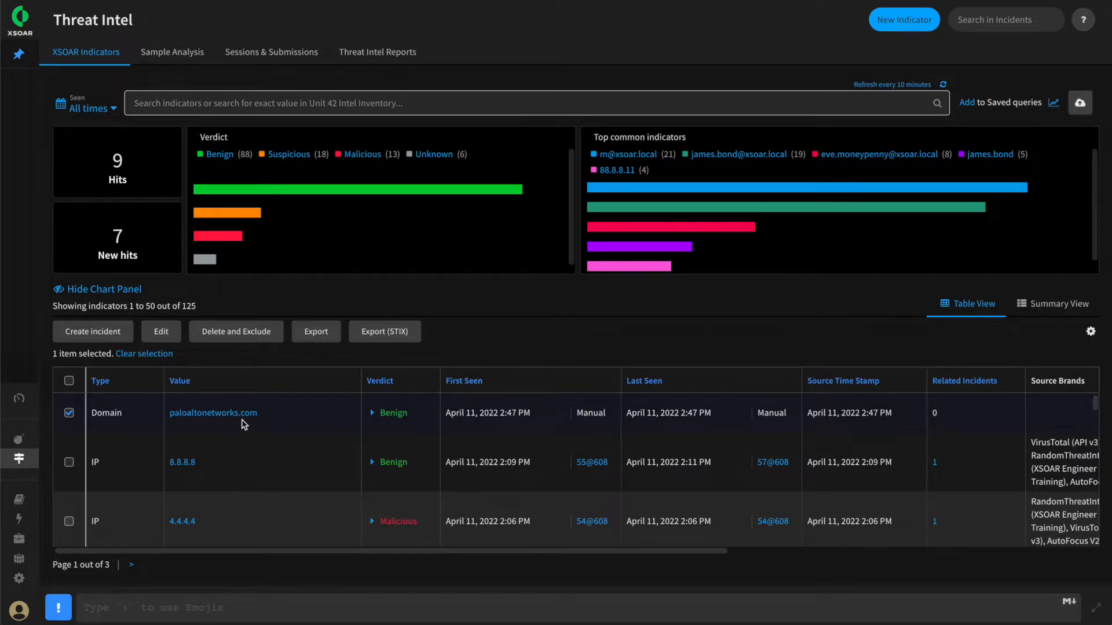
{"action": "left_click", "coordinate": [228, 338]}
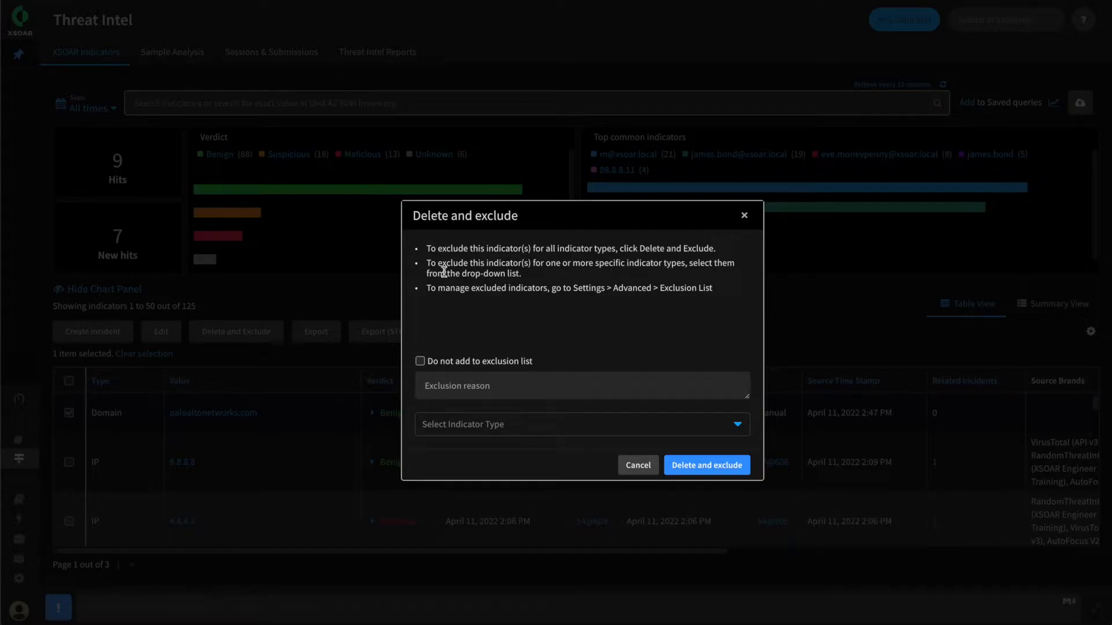
{"action": "left_click", "coordinate": [637, 465]}
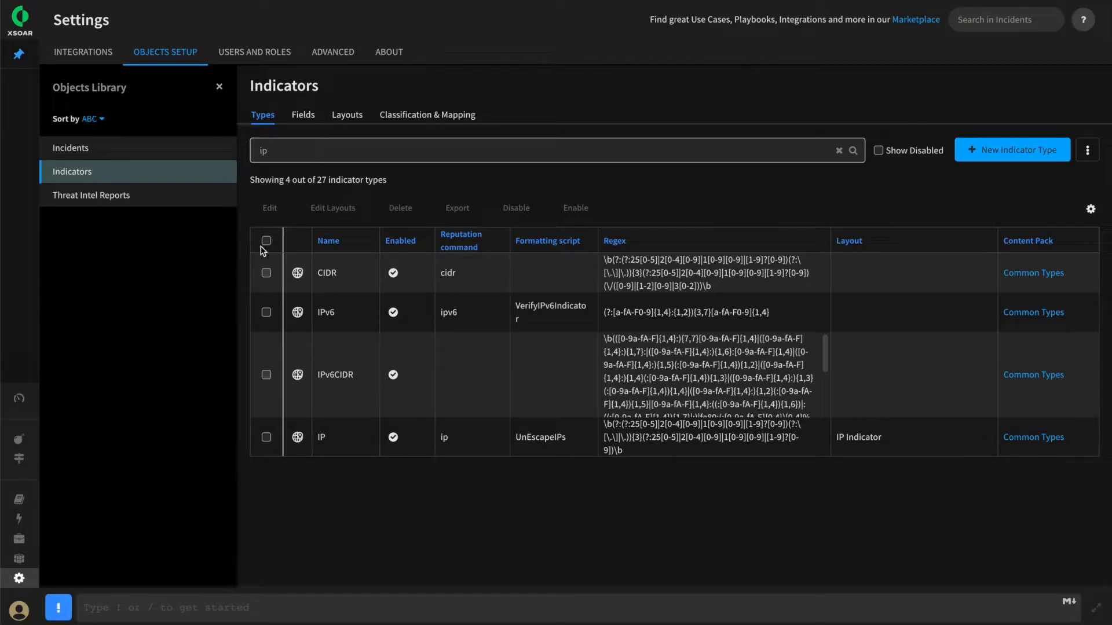
Exclude the VirusTotal (API v3) integration from the reputation command of the IP indicator type and save the type
{"action": "left_click", "coordinate": [266, 439]}
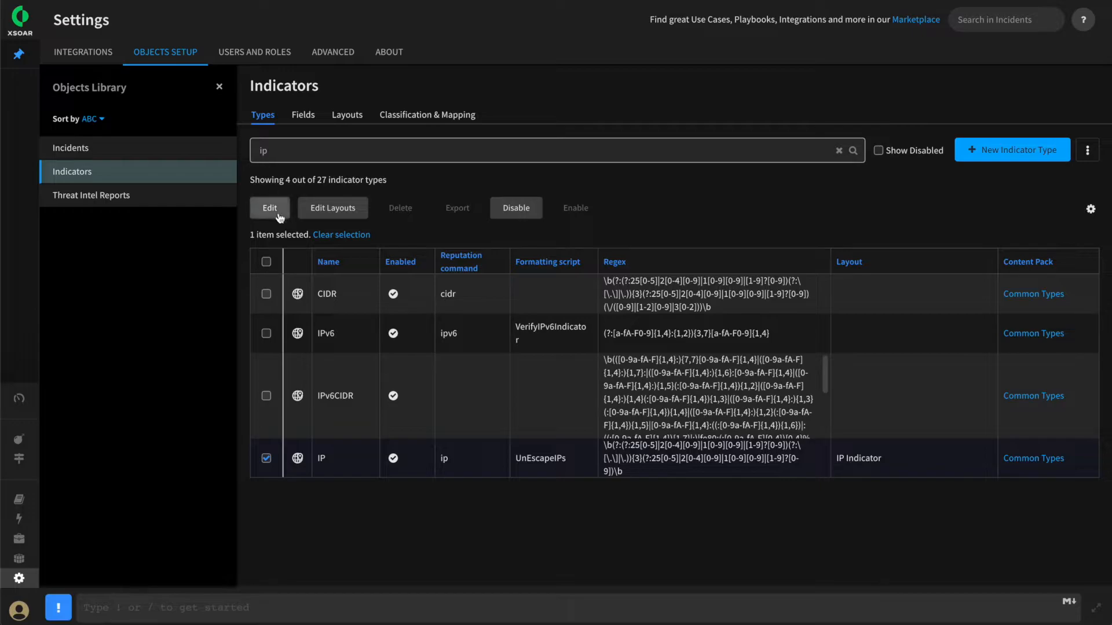
{"action": "left_click", "coordinate": [276, 211]}
{"action": "left_click", "coordinate": [552, 359]}
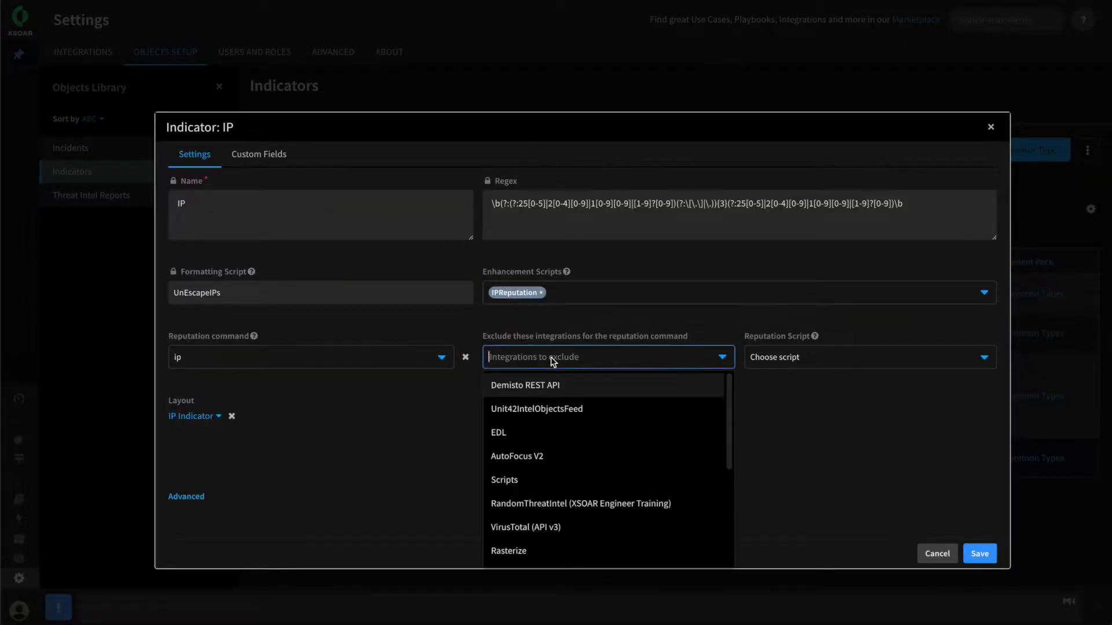
{"action": "type", "text": "vir"}
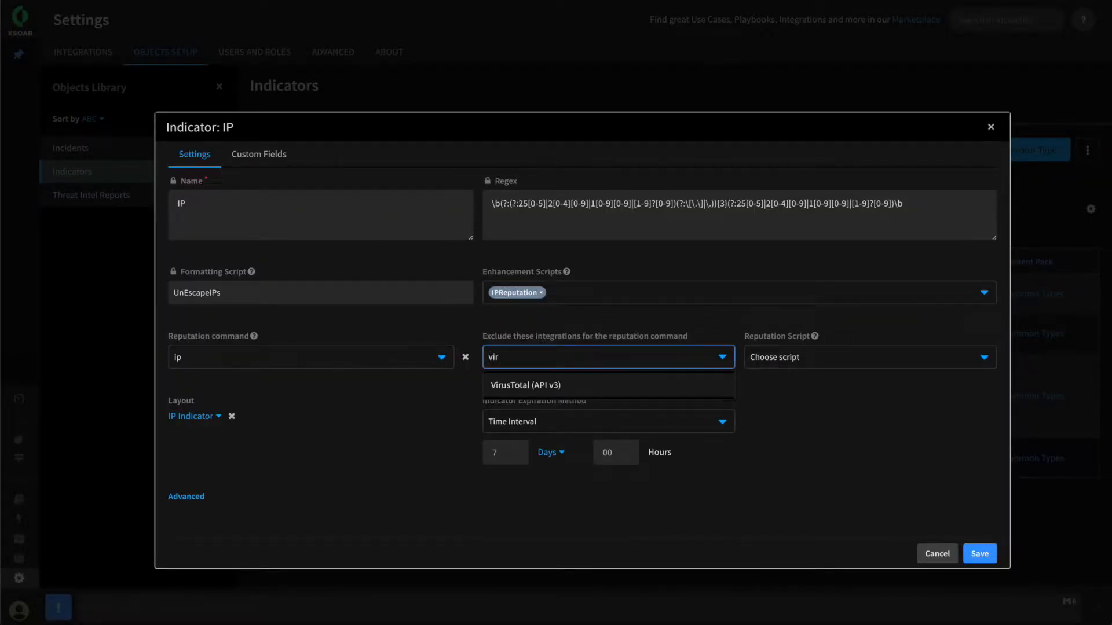
{"action": "left_click", "coordinate": [520, 386]}
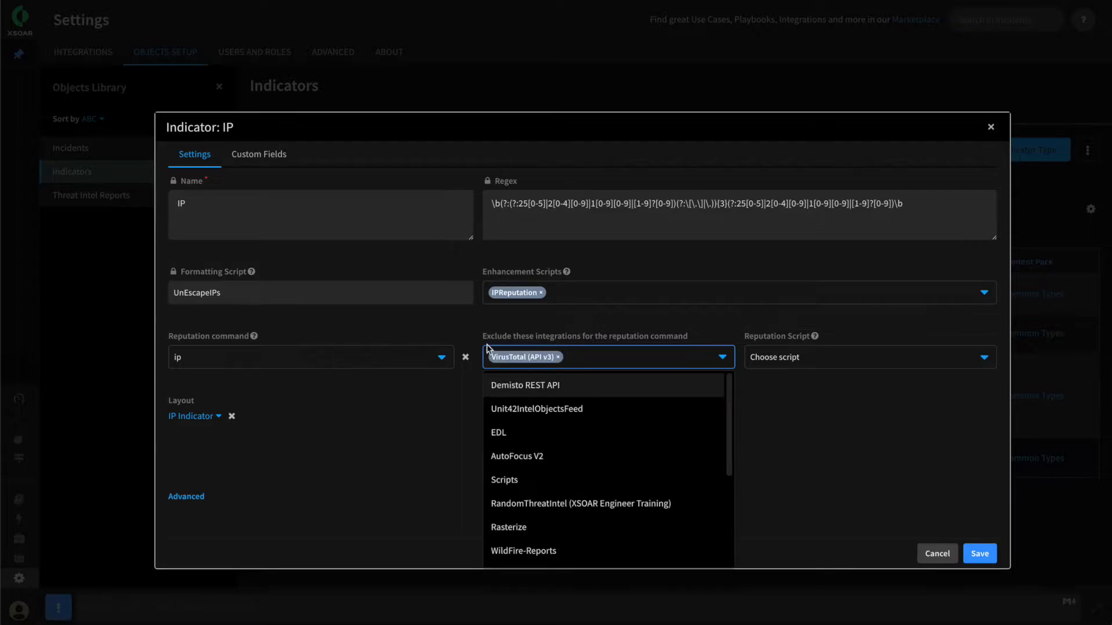
{"action": "left_click_drag", "start_coordinate": [496, 336], "coordinate": [706, 354]}
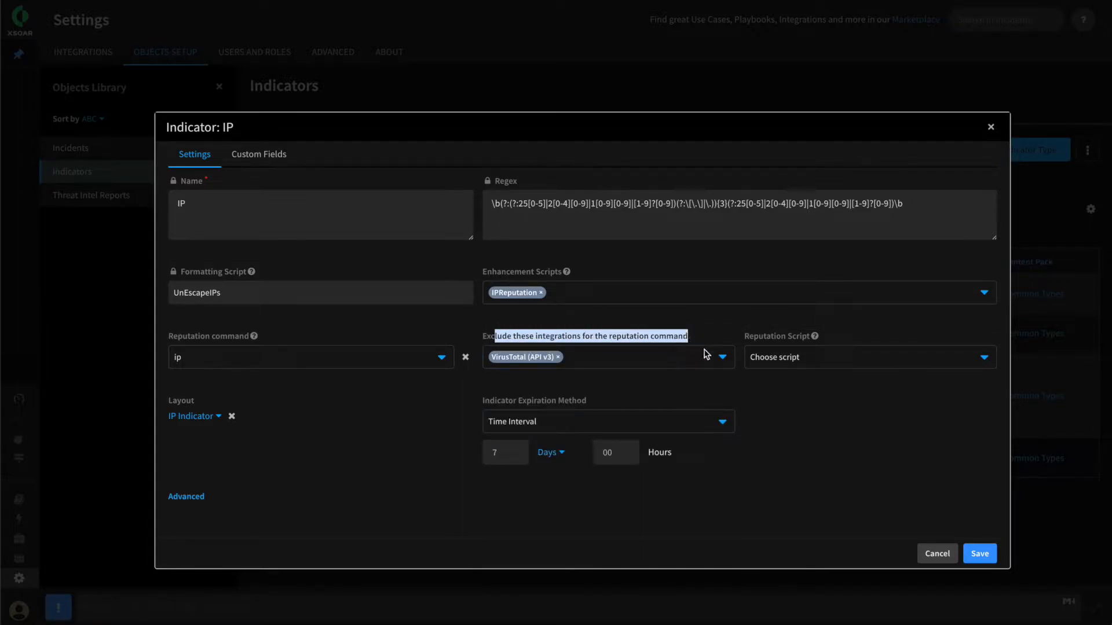
{"action": "left_click", "coordinate": [565, 336]}
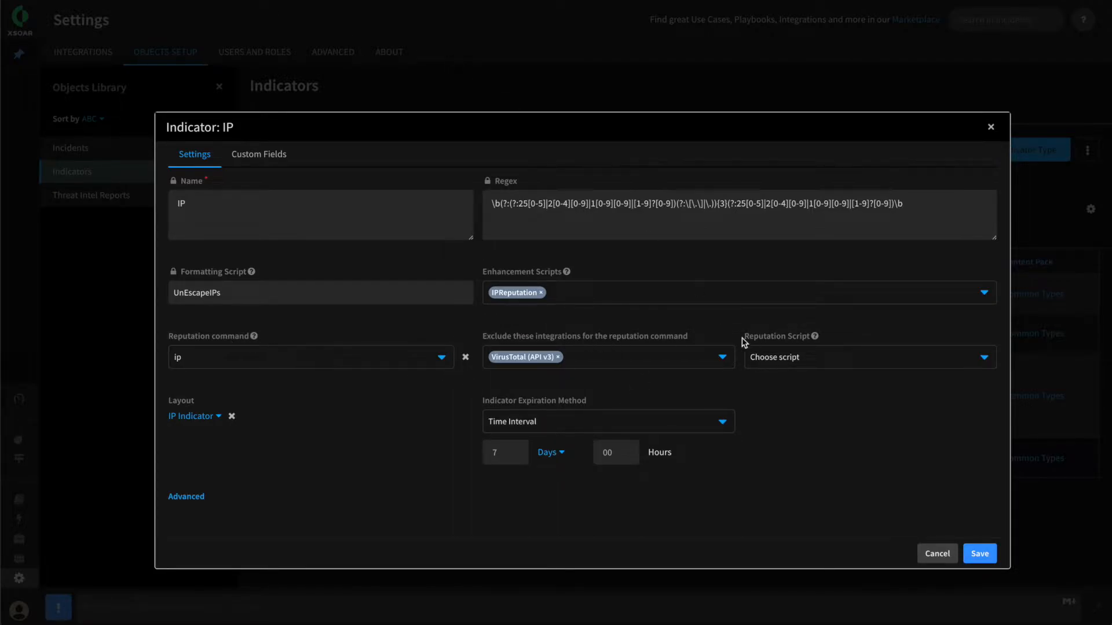
{"action": "left_click", "coordinate": [978, 553]}
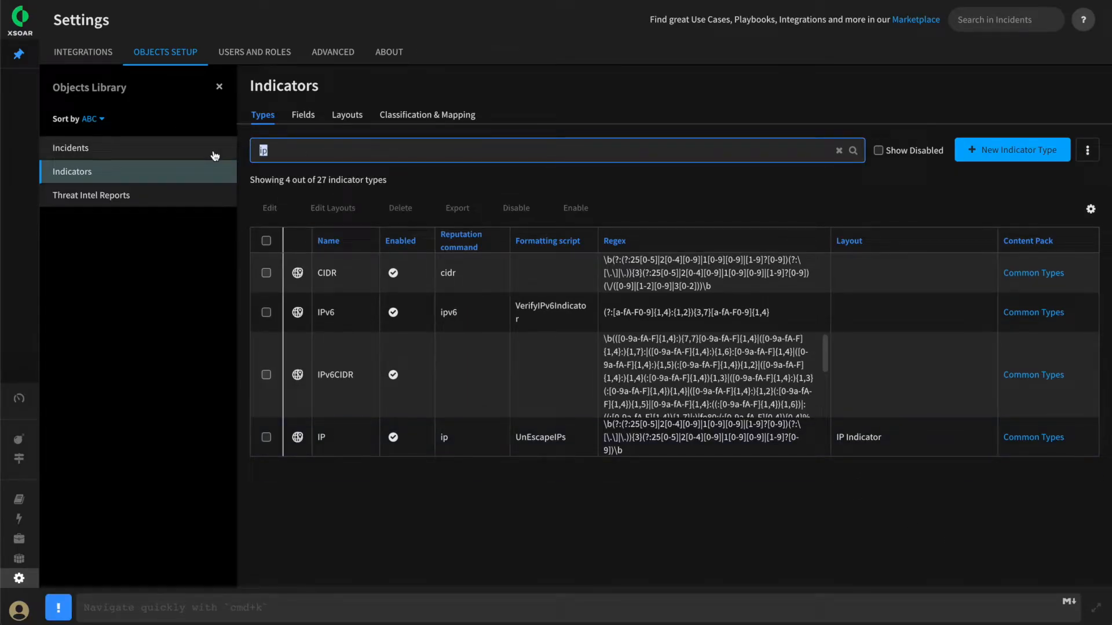
Try excluding the VirusTotal (API v3) integration from the reputation command of the URL indicator type
{"action": "type", "text": "url"}
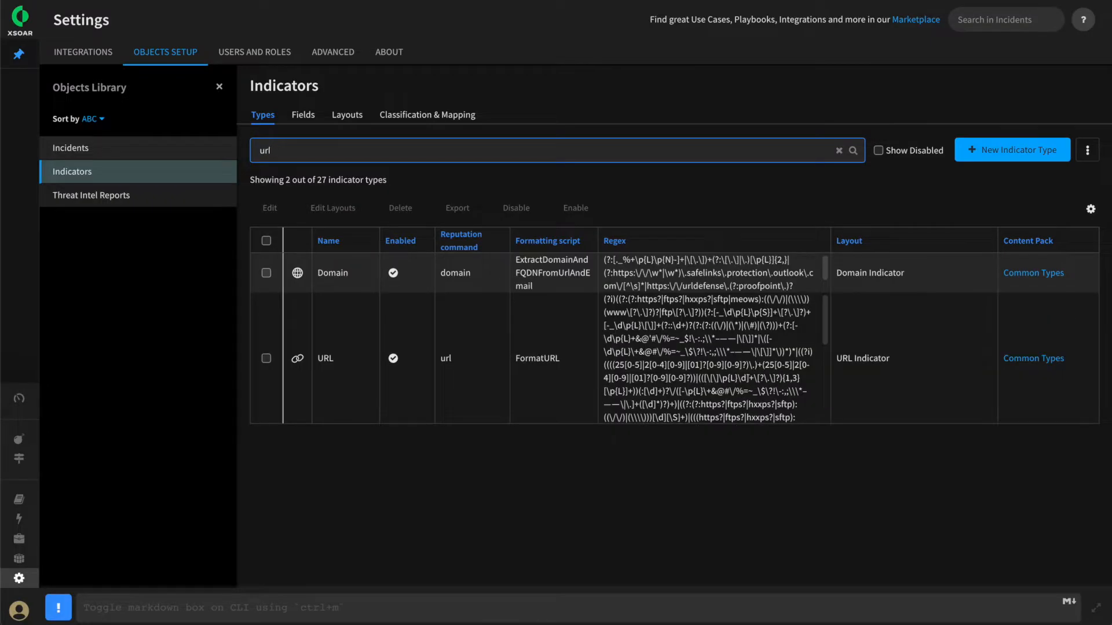
{"action": "left_click", "coordinate": [270, 358]}
{"action": "left_click", "coordinate": [268, 209]}
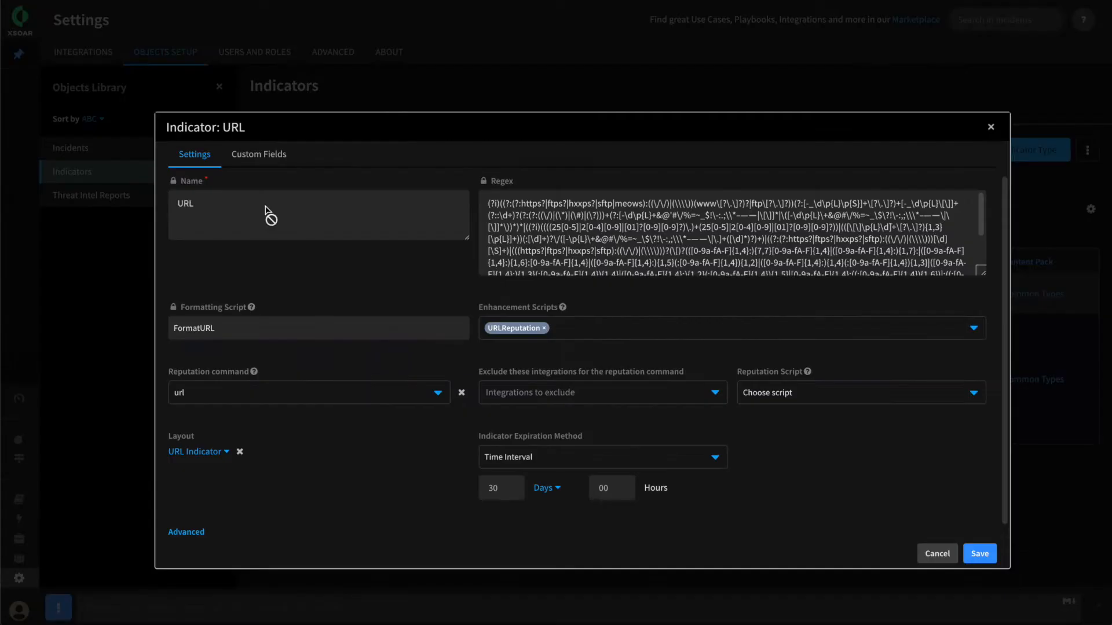
{"action": "left_click", "coordinate": [509, 394]}
{"action": "type", "text": "vir"}
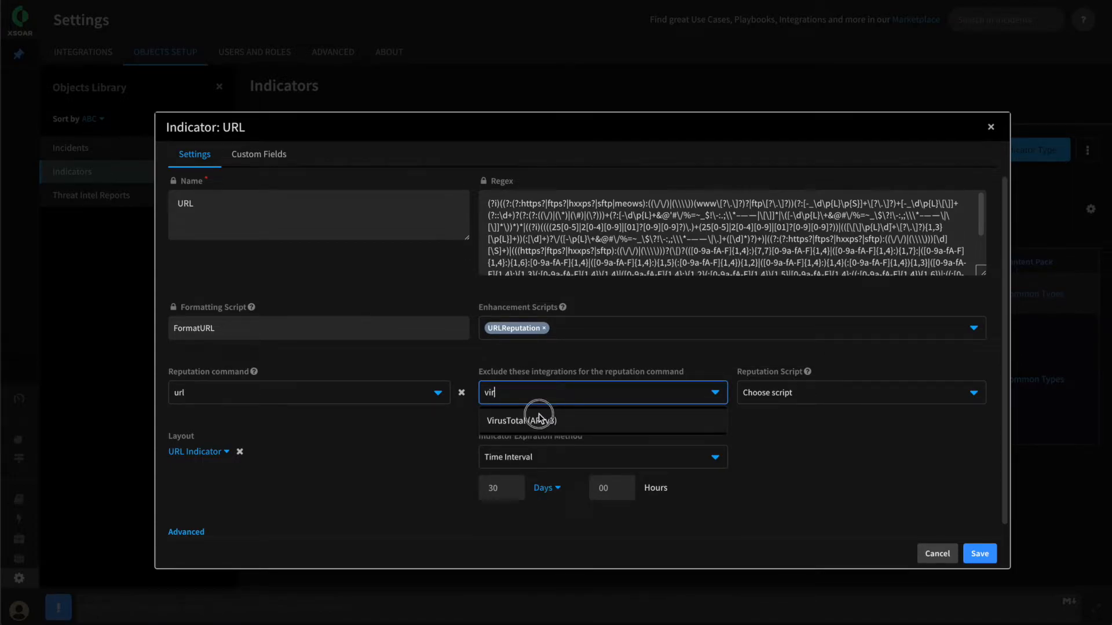
{"action": "left_click", "coordinate": [534, 421]}
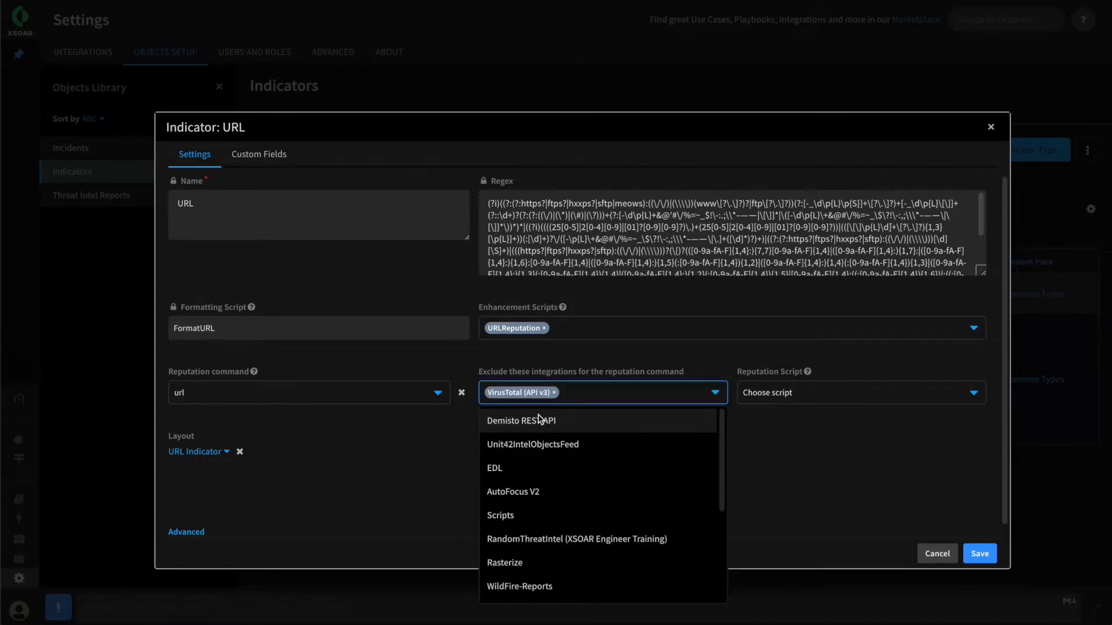
{"action": "left_click", "coordinate": [576, 363]}
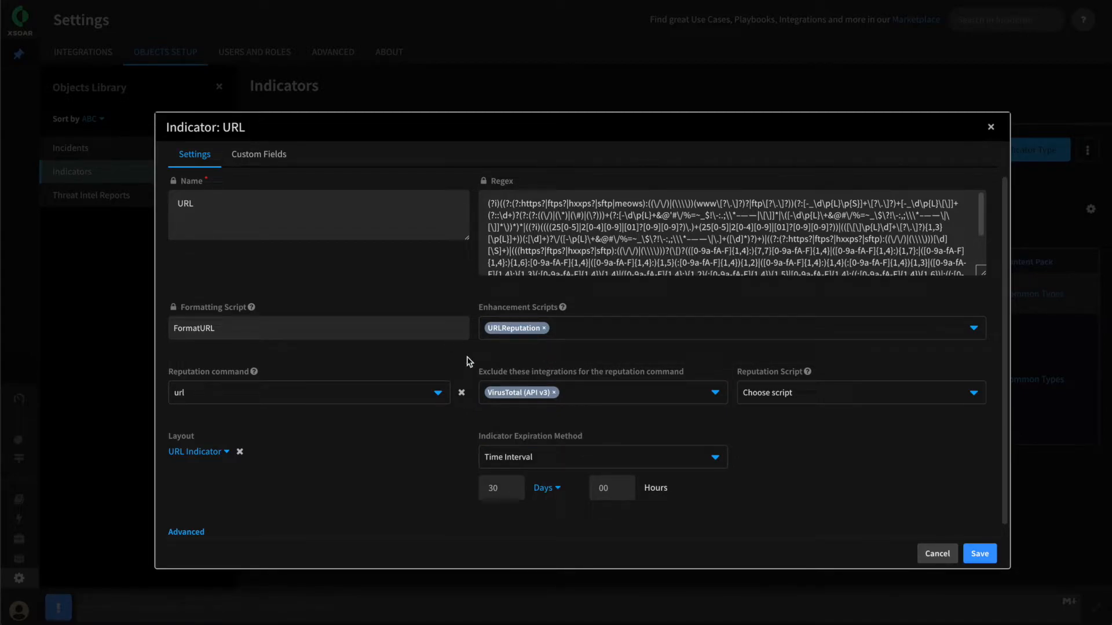
Remove the VirusTotal (API v3) exclusion from the URL indicator type and cancel the edit
{"action": "left_click", "coordinate": [551, 388]}
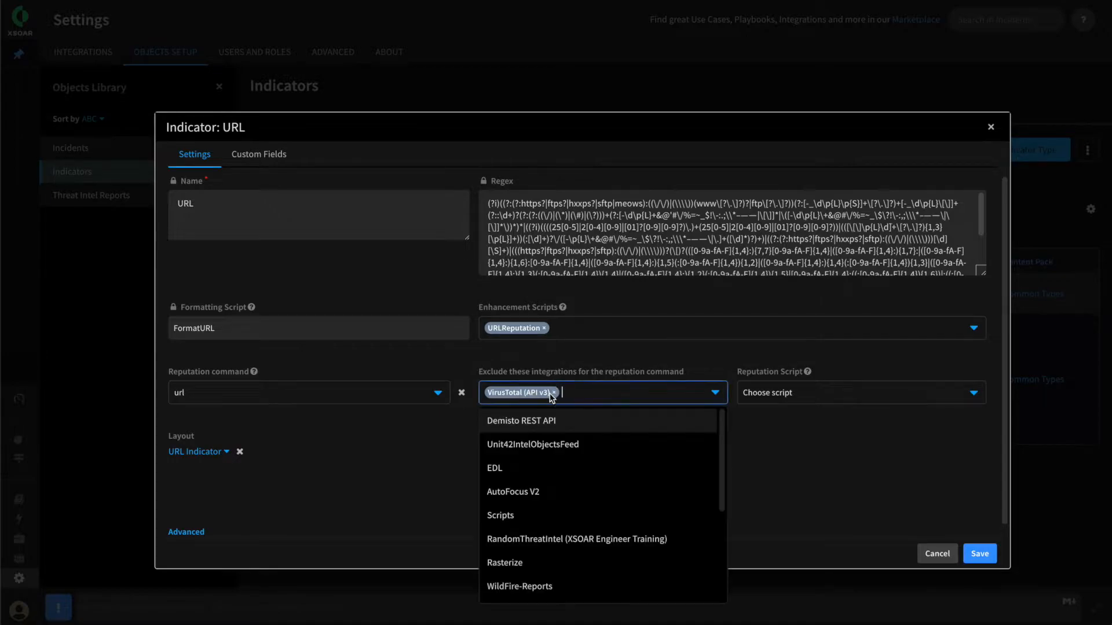
{"action": "left_click", "coordinate": [554, 392]}
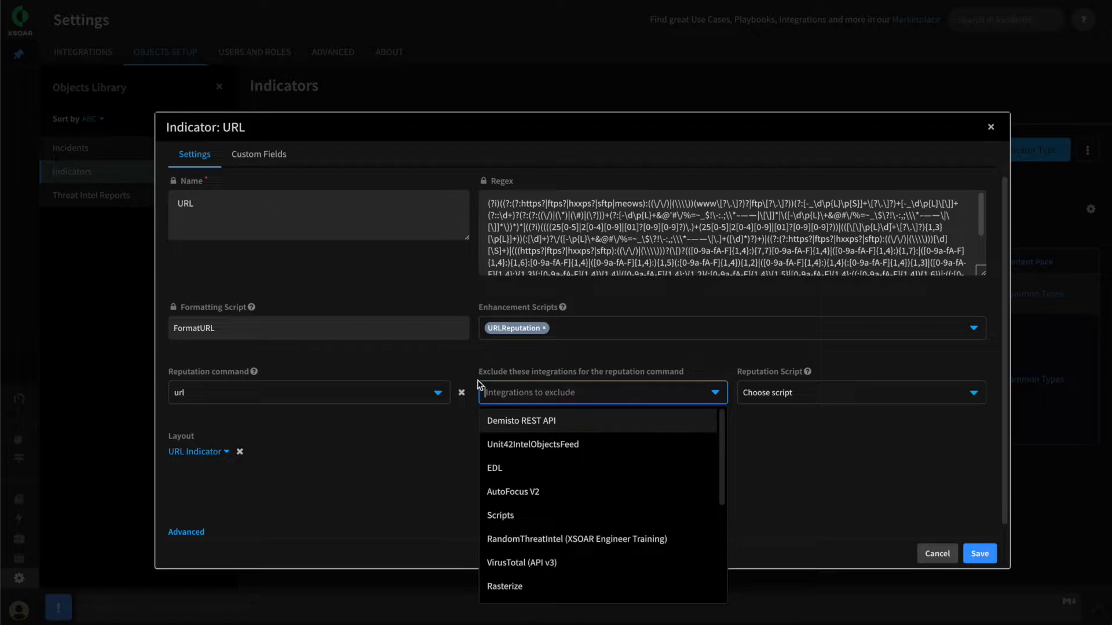
{"action": "left_click", "coordinate": [462, 363]}
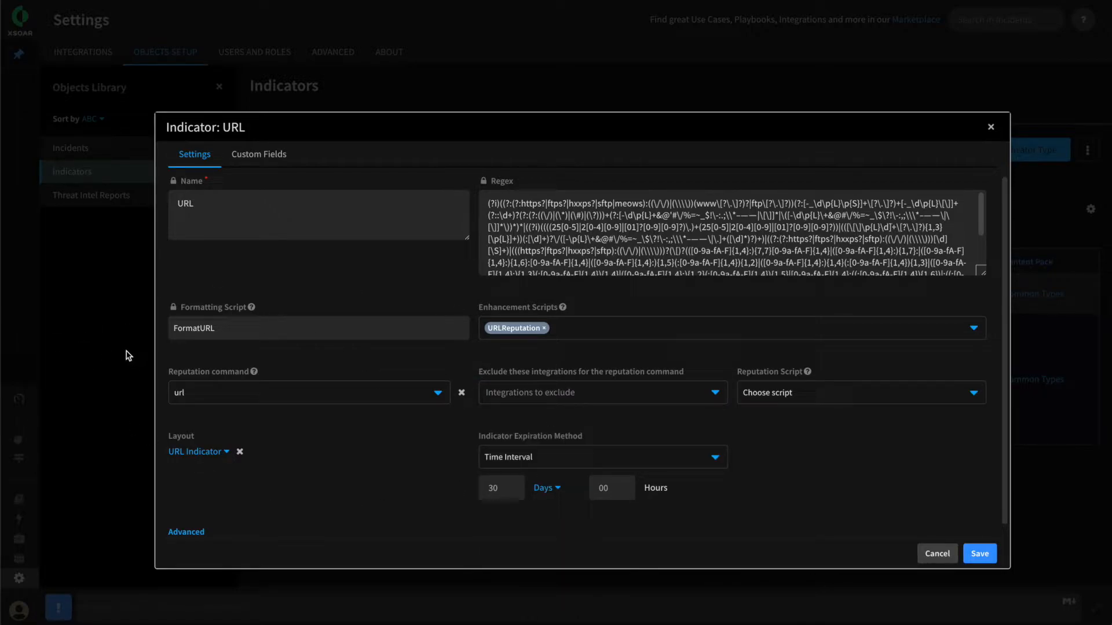
{"action": "left_click", "coordinate": [933, 555]}
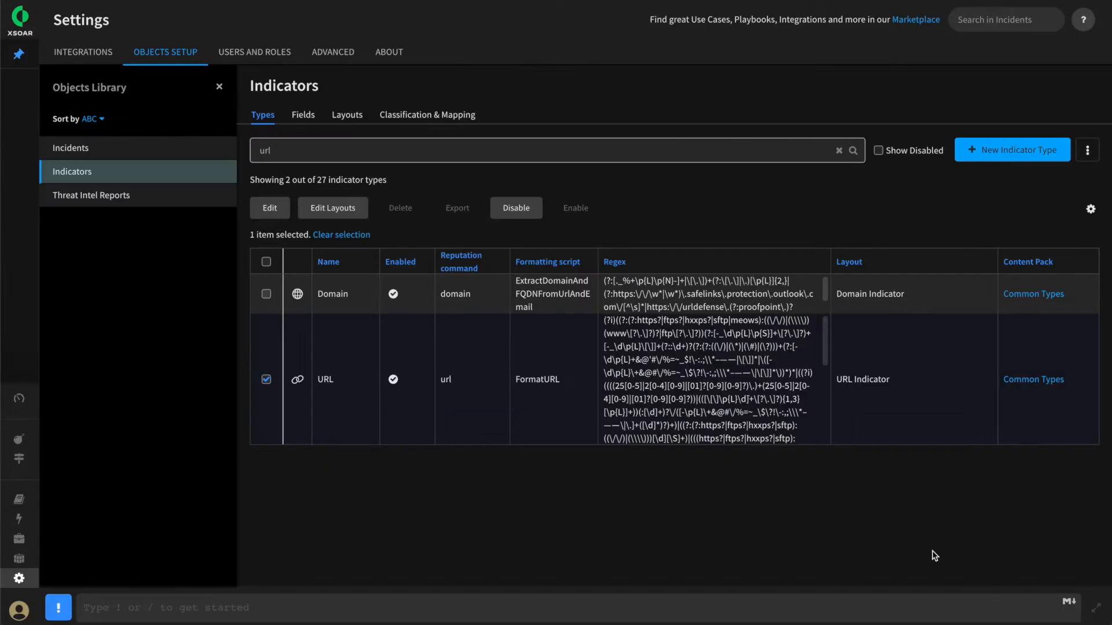
Enable Do not use by default for the VirusTotal (API v3)_instance_1 integration instance and save it
{"action": "left_click", "coordinate": [92, 55]}
{"action": "scroll", "coordinate": [769, 463], "scroll_direction": "down", "scroll_amount": 15}
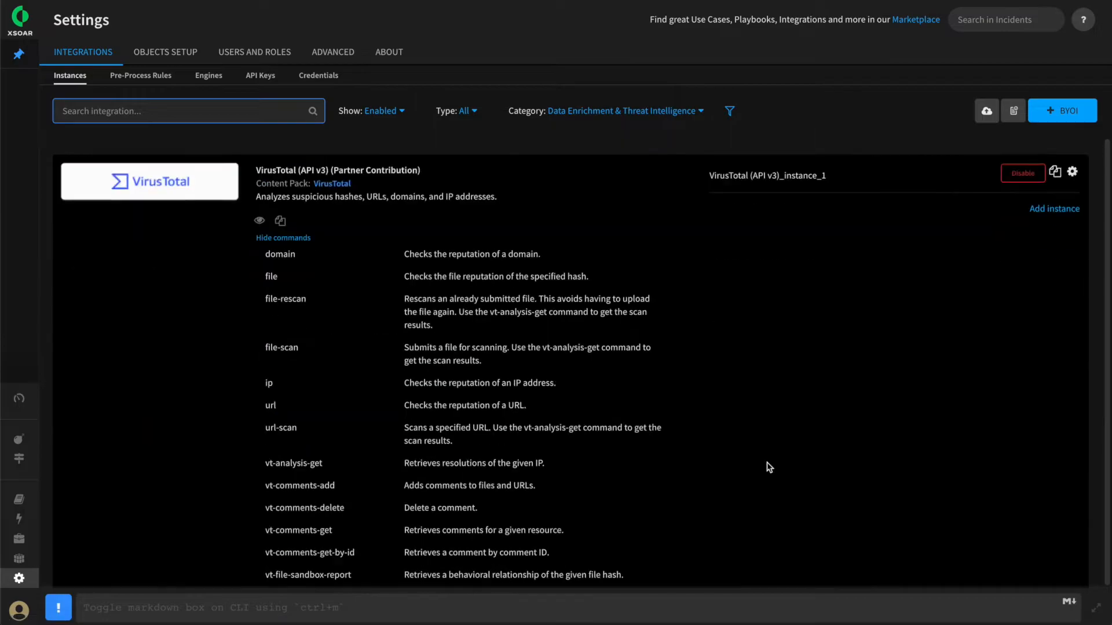
{"action": "scroll", "coordinate": [817, 441], "scroll_direction": "up", "scroll_amount": 2}
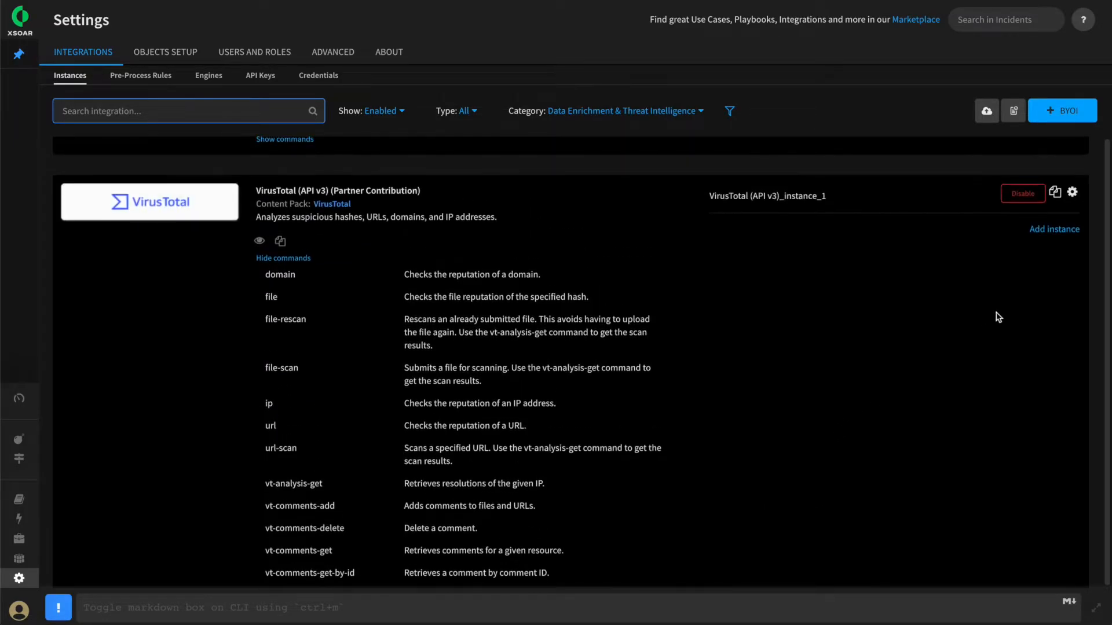
{"action": "left_click", "coordinate": [1072, 192]}
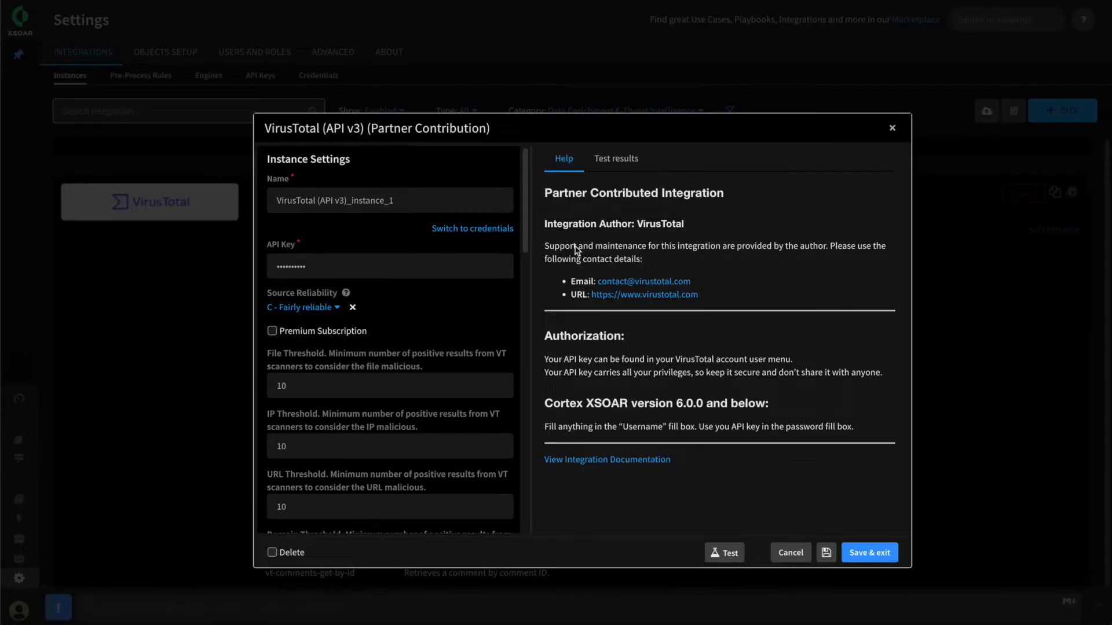
{"action": "scroll", "coordinate": [452, 345], "scroll_direction": "down", "scroll_amount": 1}
{"action": "scroll", "coordinate": [335, 414], "scroll_direction": "down", "scroll_amount": 12}
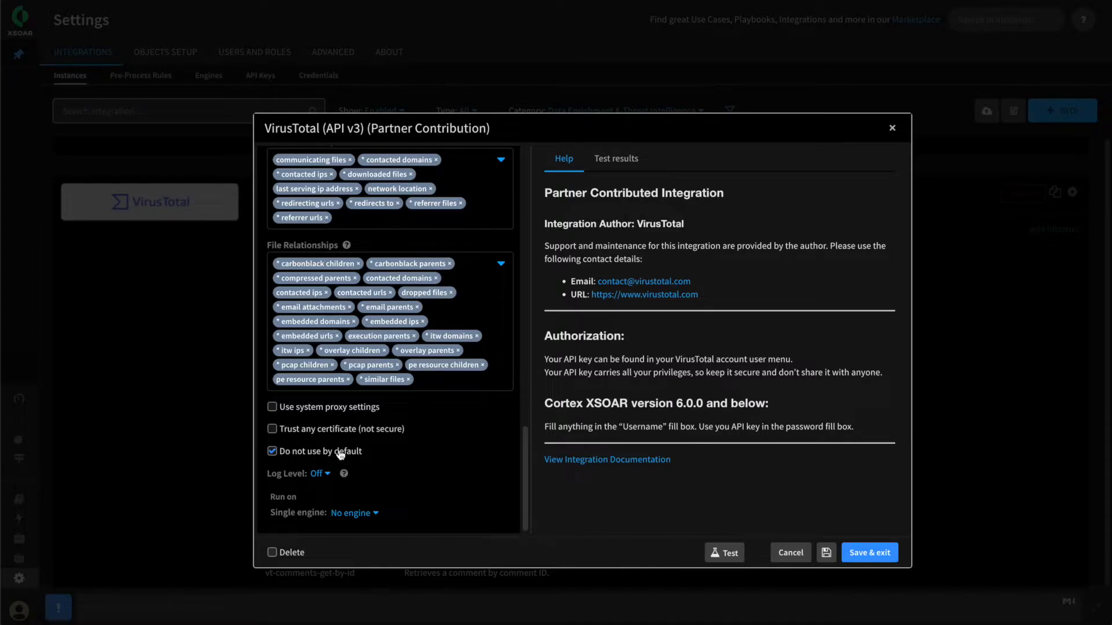
{"action": "left_click", "coordinate": [863, 551]}
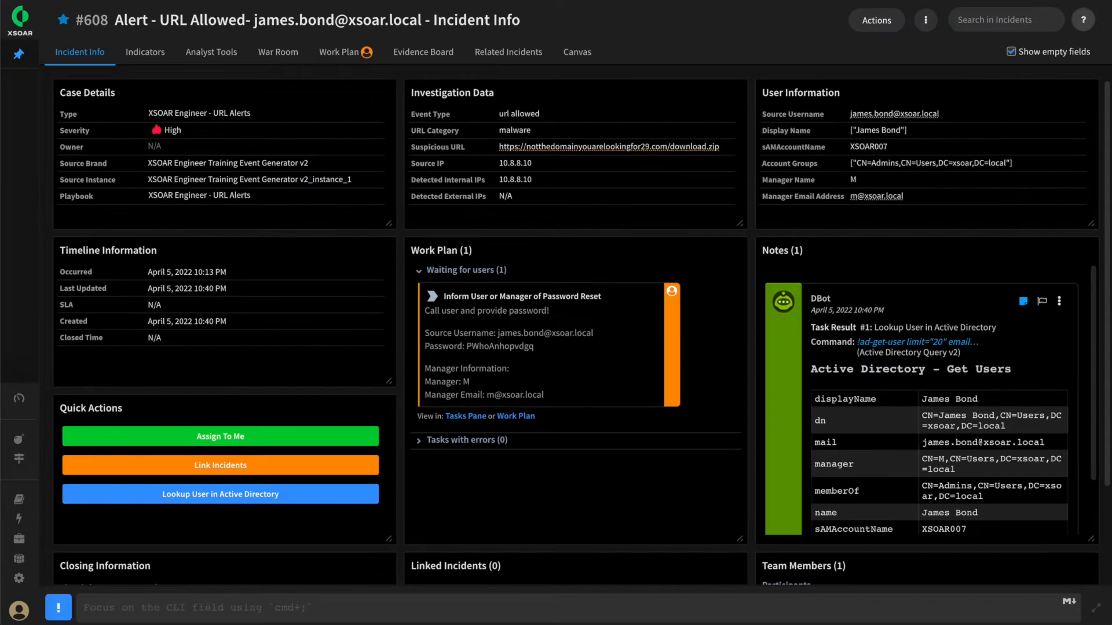
Post the message "what is 6.6.6.6?" in the URL Allowed incident
{"action": "left_click", "coordinate": [171, 608]}
{"action": "type", "text": "what is 6.6.6.6?"}
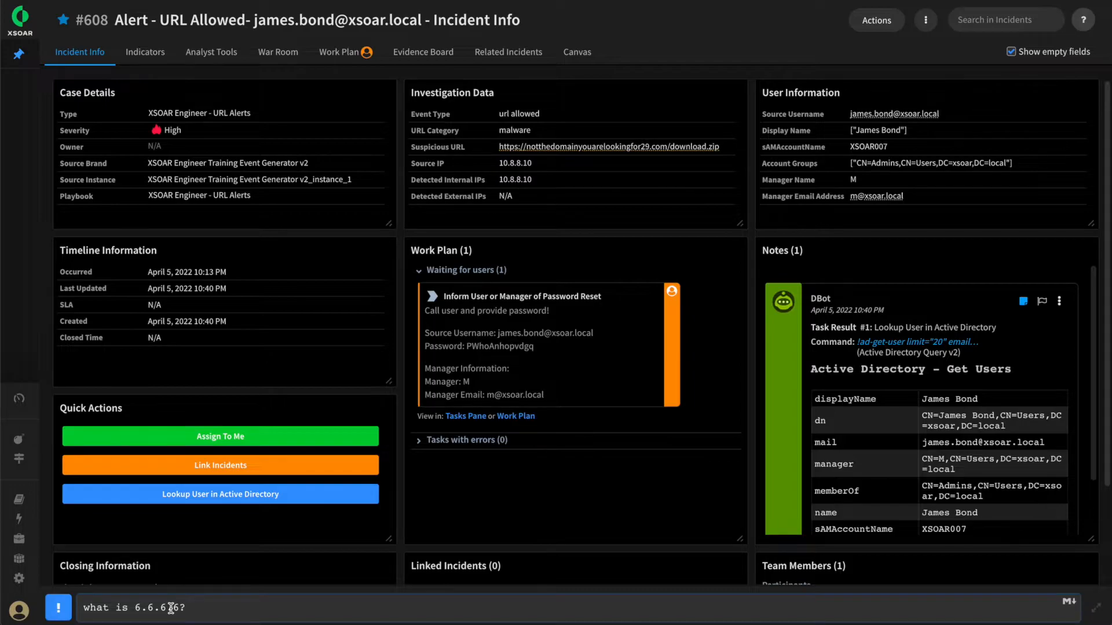
{"action": "key", "text": "Return"}
Open the full view of the 6.6.6.6 indicator from the War Room message and review its verdict sources
{"action": "scroll", "coordinate": [280, 381], "scroll_direction": "down", "scroll_amount": 2}
{"action": "left_click", "coordinate": [266, 63]}
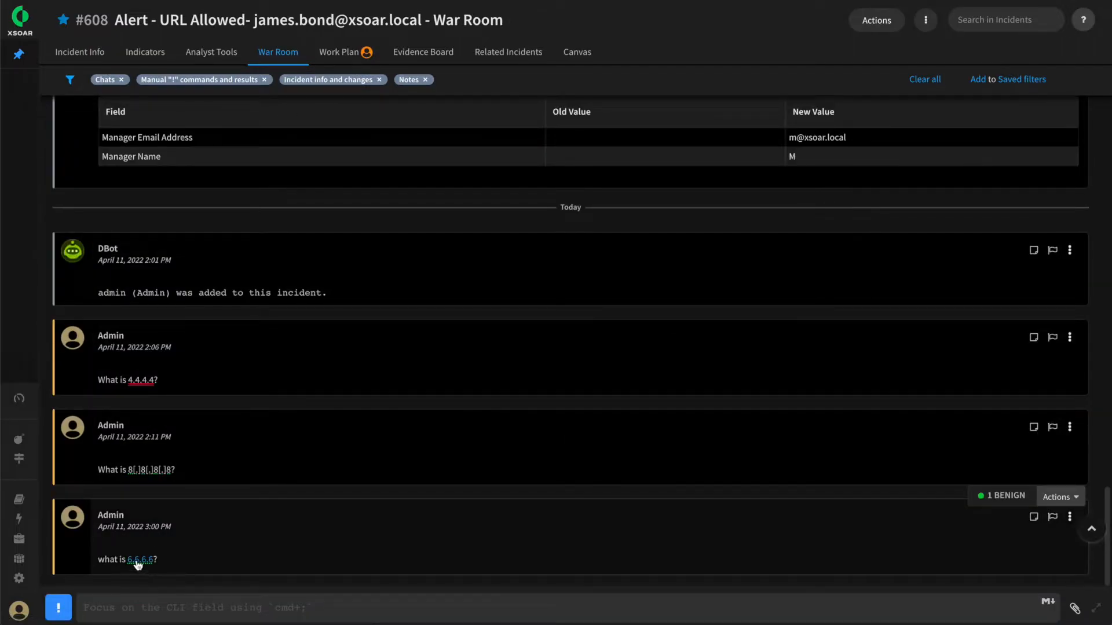
{"action": "left_click", "coordinate": [138, 560]}
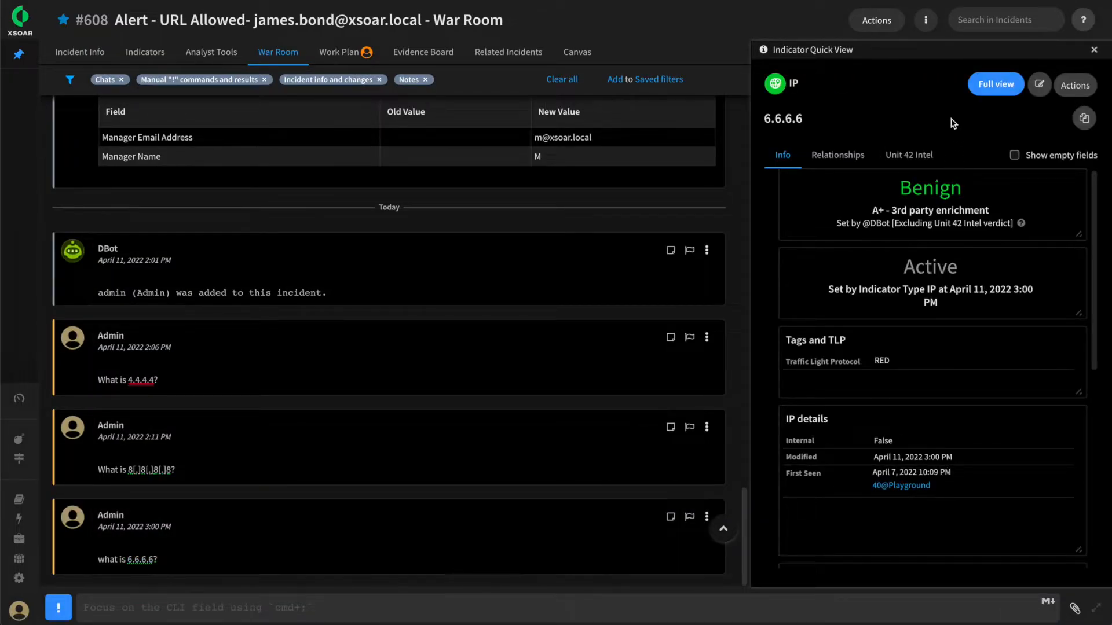
{"action": "left_click", "coordinate": [996, 88]}
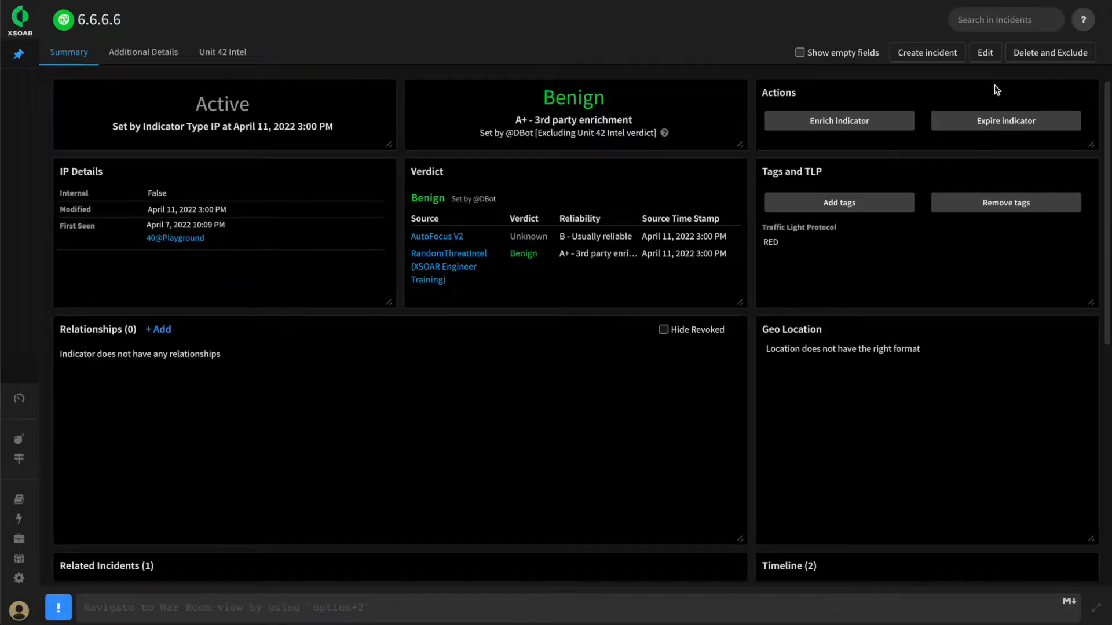
{"action": "left_click_drag", "start_coordinate": [492, 236], "coordinate": [408, 237]}
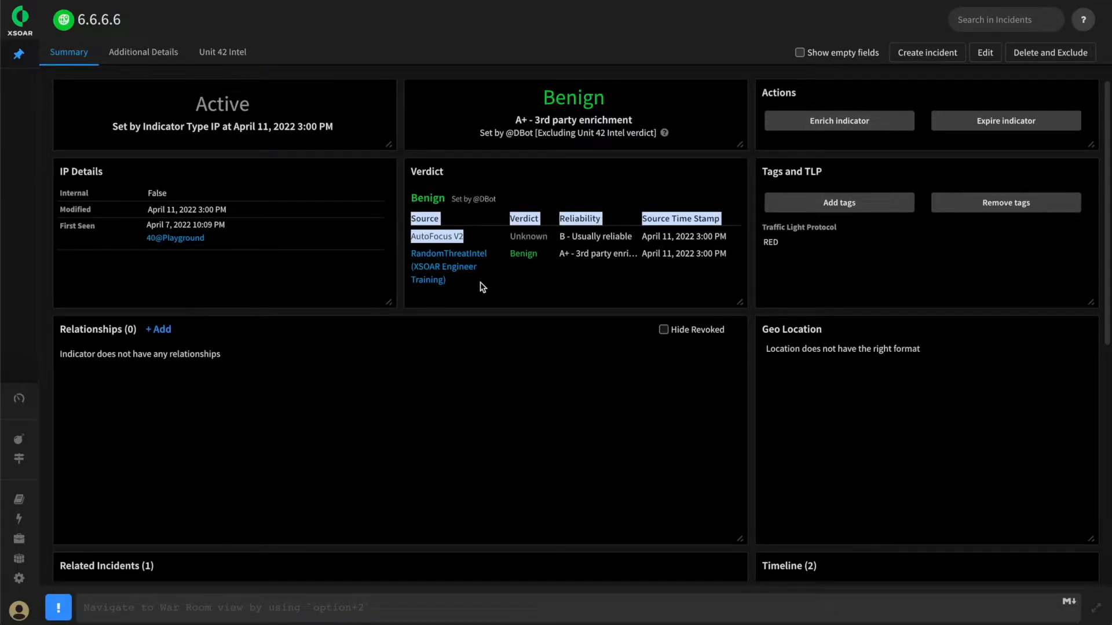
{"action": "left_click", "coordinate": [486, 219]}
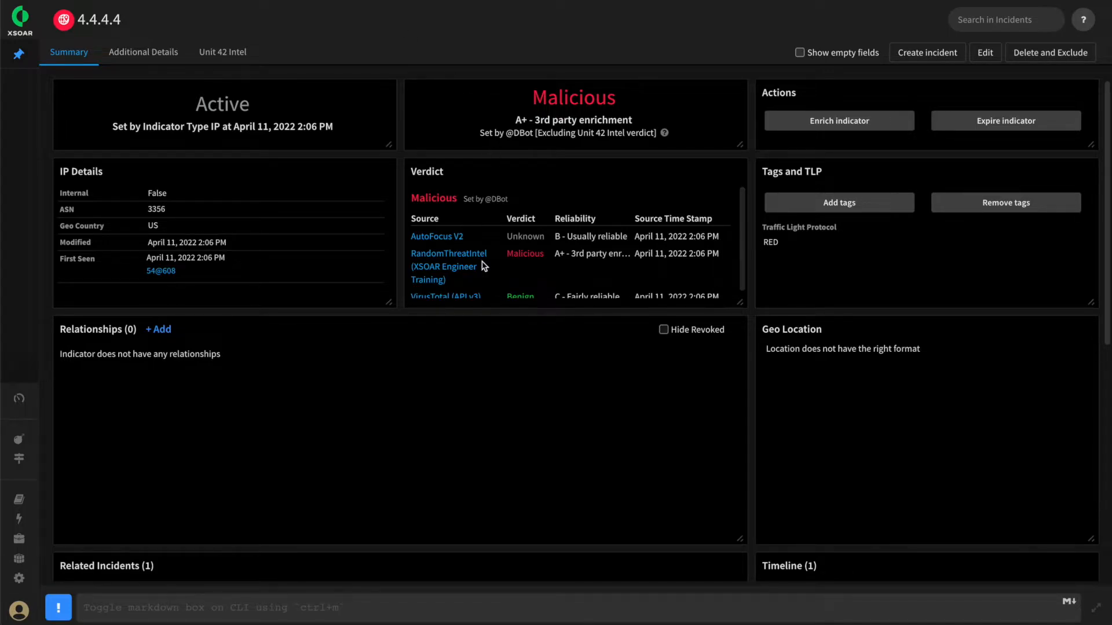
Examine the overall verdict of the 4.4.4.4 indicator and the verdict given by each enrichment source
{"action": "left_click_drag", "start_coordinate": [465, 284], "coordinate": [537, 282]}
{"action": "left_click", "coordinate": [567, 287]}
{"action": "left_click", "coordinate": [636, 106]}
{"action": "left_click_drag", "start_coordinate": [636, 105], "coordinate": [522, 98]}
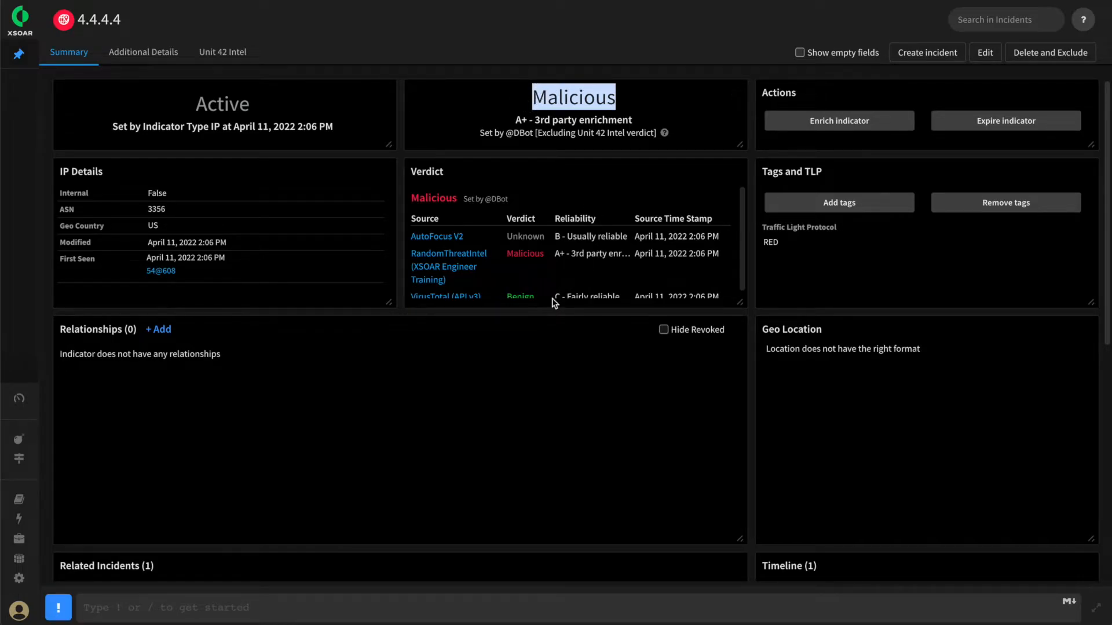
{"action": "scroll", "coordinate": [555, 296], "scroll_direction": "down", "scroll_amount": 1}
{"action": "left_click_drag", "start_coordinate": [535, 292], "coordinate": [505, 292]}
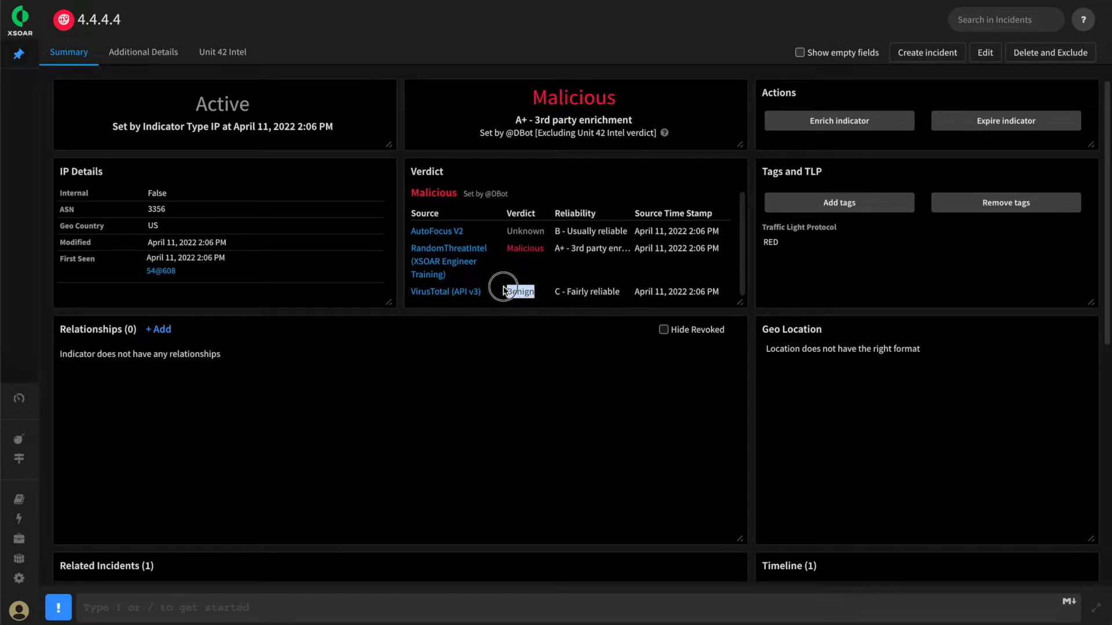
{"action": "left_click", "coordinate": [578, 261]}
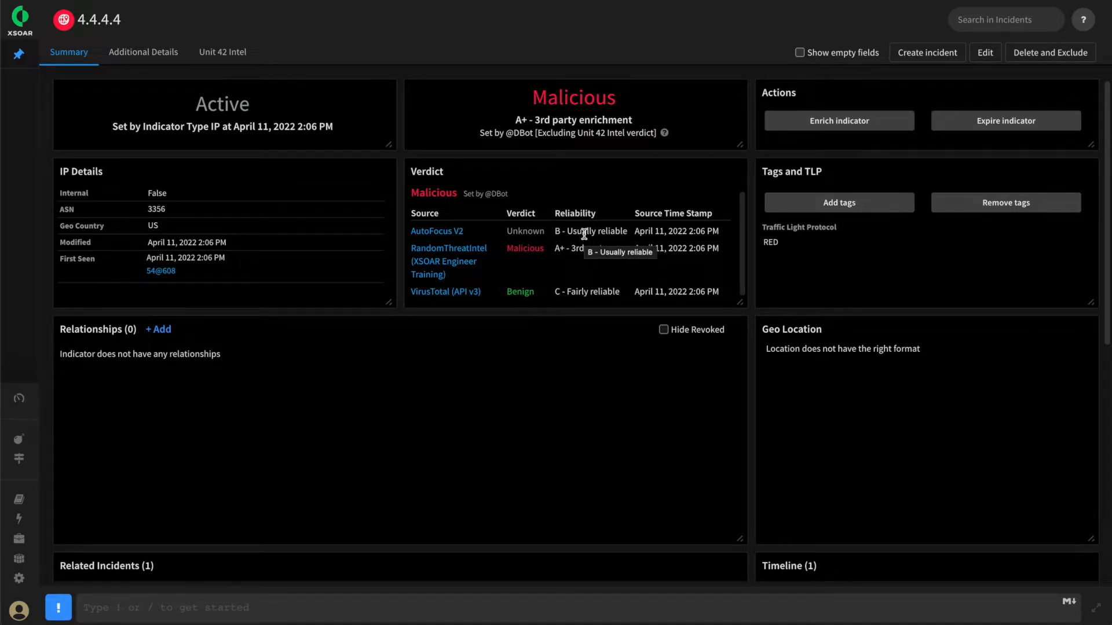
Compare the reliability ratings of AutoFocus V2, RandomThreatIntel and VirusTotal (API v3) with their verdicts for 4.4.4.4
{"action": "scroll", "coordinate": [576, 249], "scroll_direction": "up", "scroll_amount": 1}
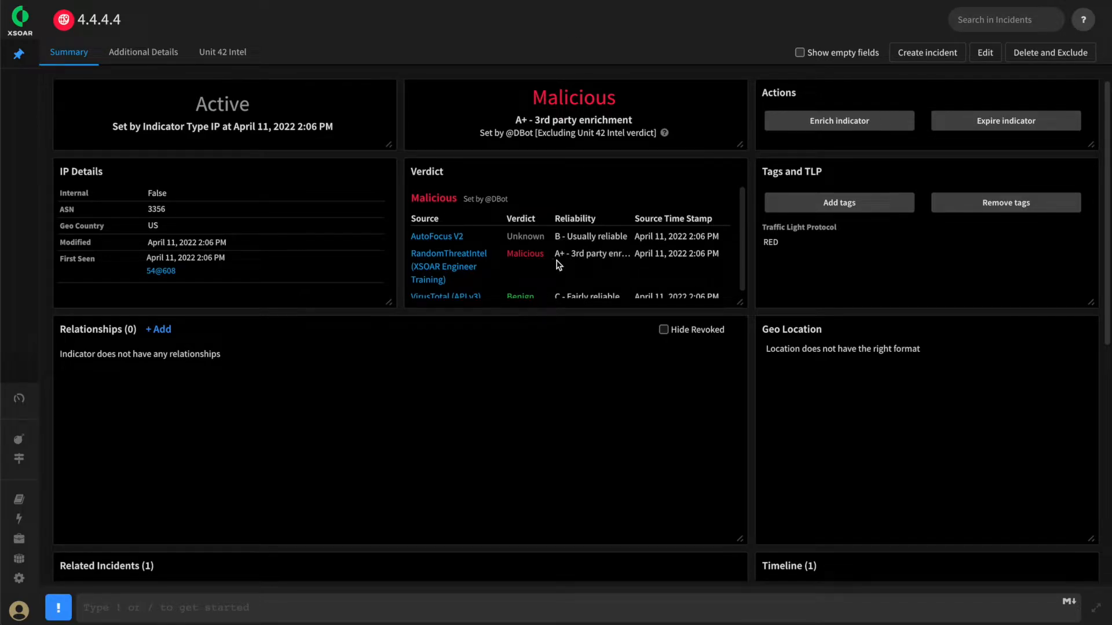
{"action": "left_click_drag", "start_coordinate": [554, 255], "coordinate": [623, 254]}
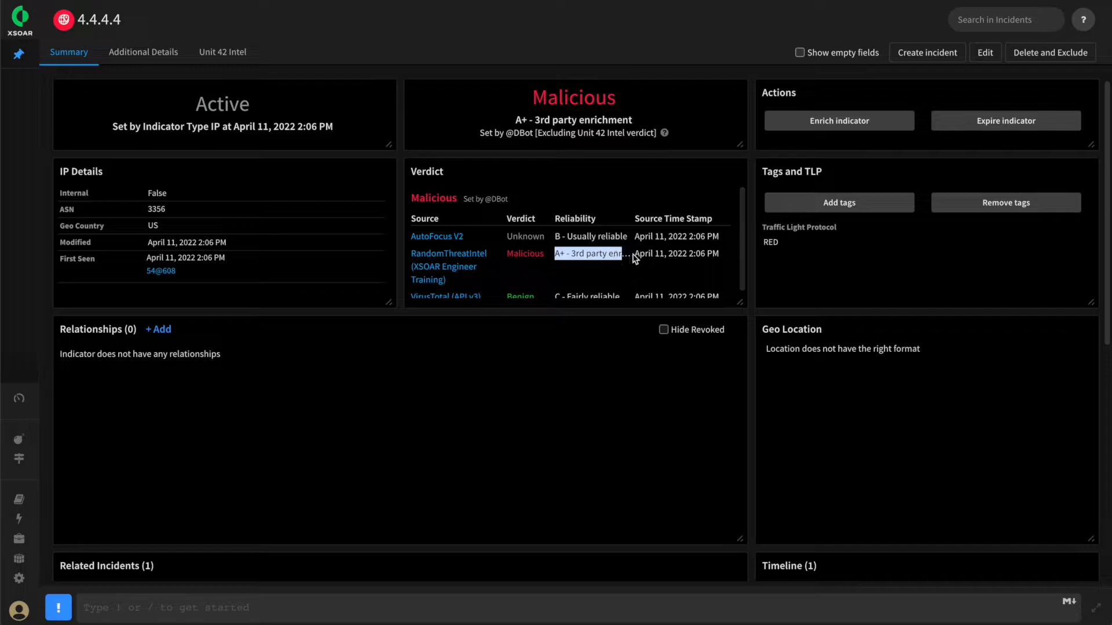
{"action": "left_click", "coordinate": [621, 255]}
{"action": "scroll", "coordinate": [617, 252], "scroll_direction": "down", "scroll_amount": 1}
{"action": "left_click_drag", "start_coordinate": [553, 292], "coordinate": [572, 293]}
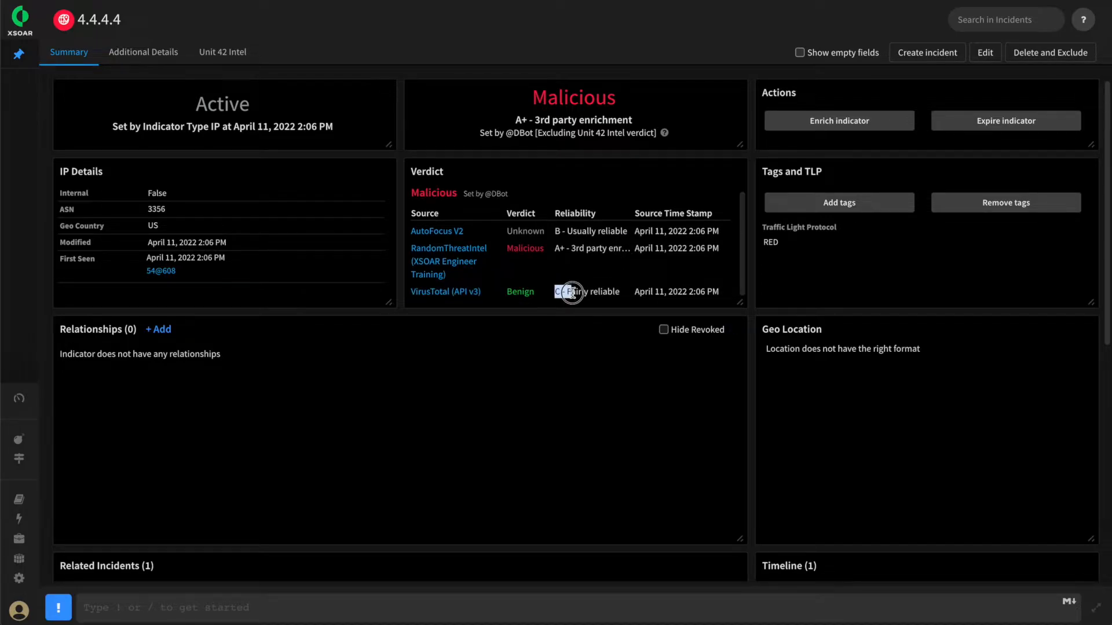
{"action": "left_click_drag", "start_coordinate": [554, 231], "coordinate": [582, 231]}
{"action": "left_click", "coordinate": [585, 231]}
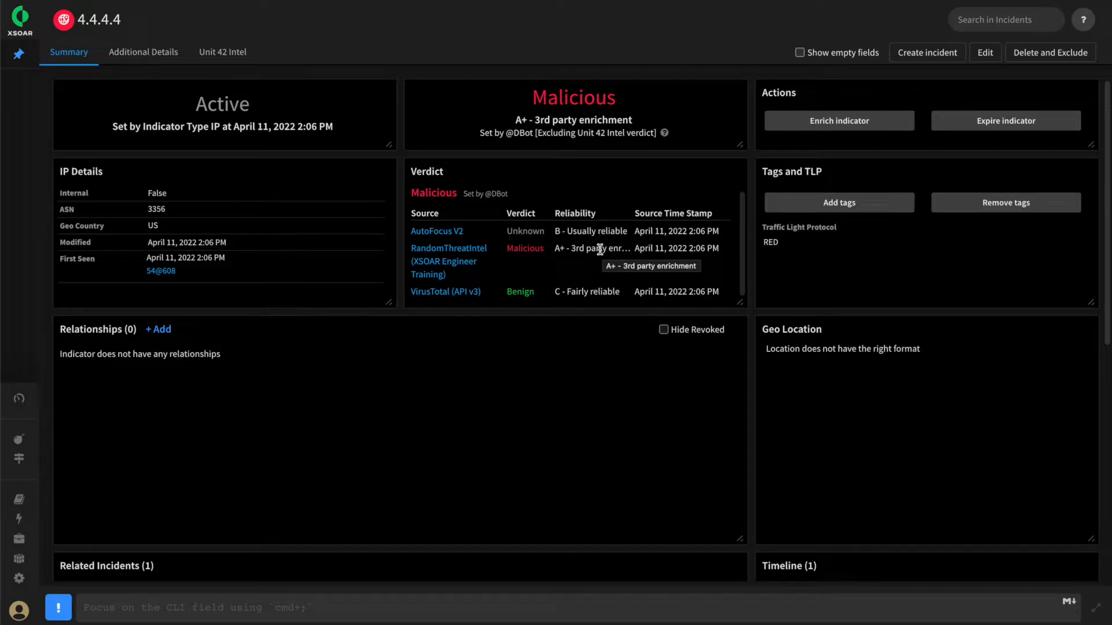
{"action": "double_click", "coordinate": [507, 251]}
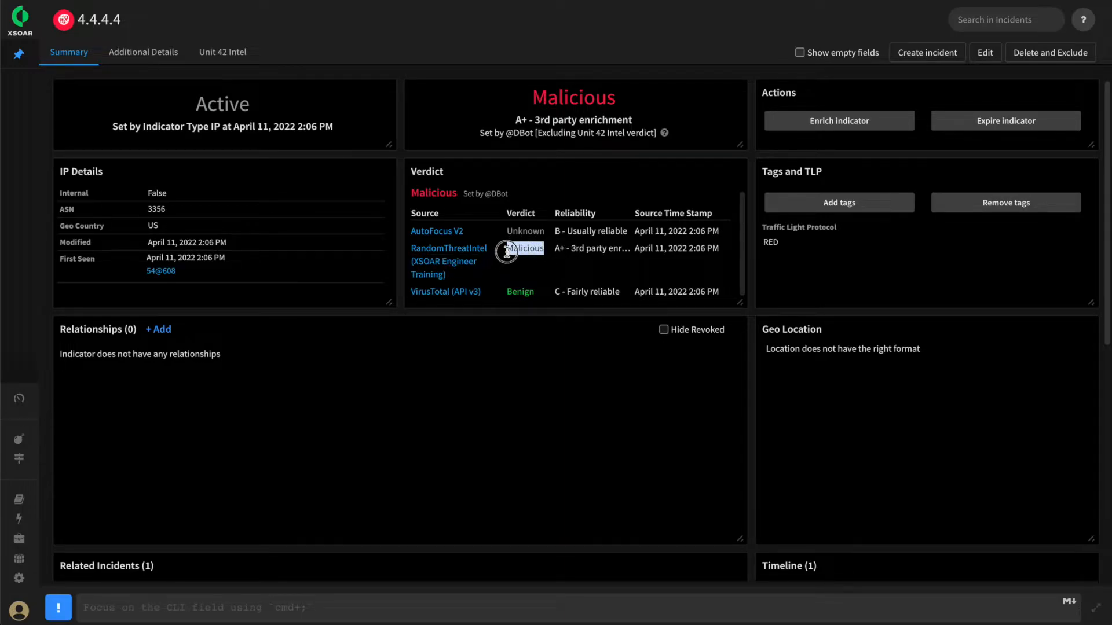
Set the source reliability of the RandomThreatIntel (XSOAR Engineer Training) integration instance to "F - Reliability cannot be judged" and save it
{"action": "left_click", "coordinate": [615, 249]}
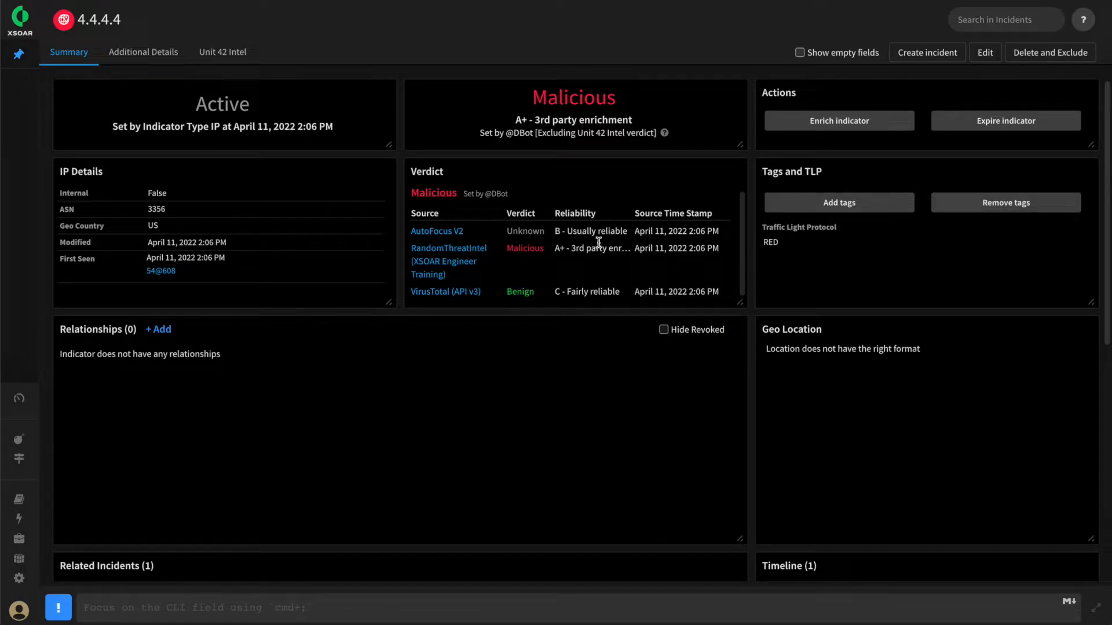
{"action": "left_click", "coordinate": [22, 585]}
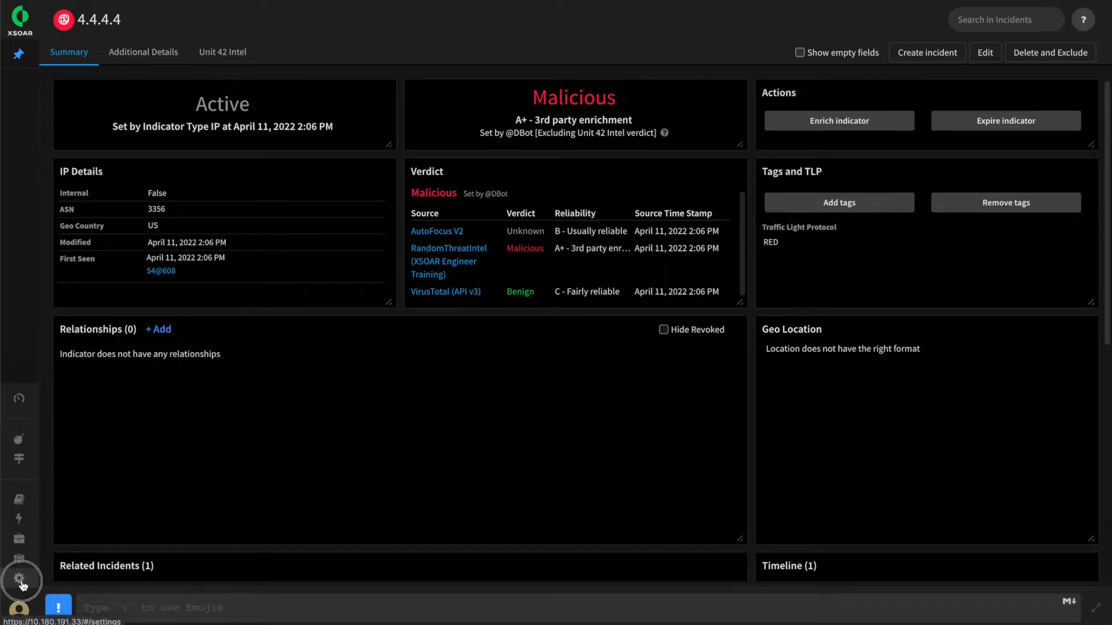
{"action": "type", "text": "ra"}
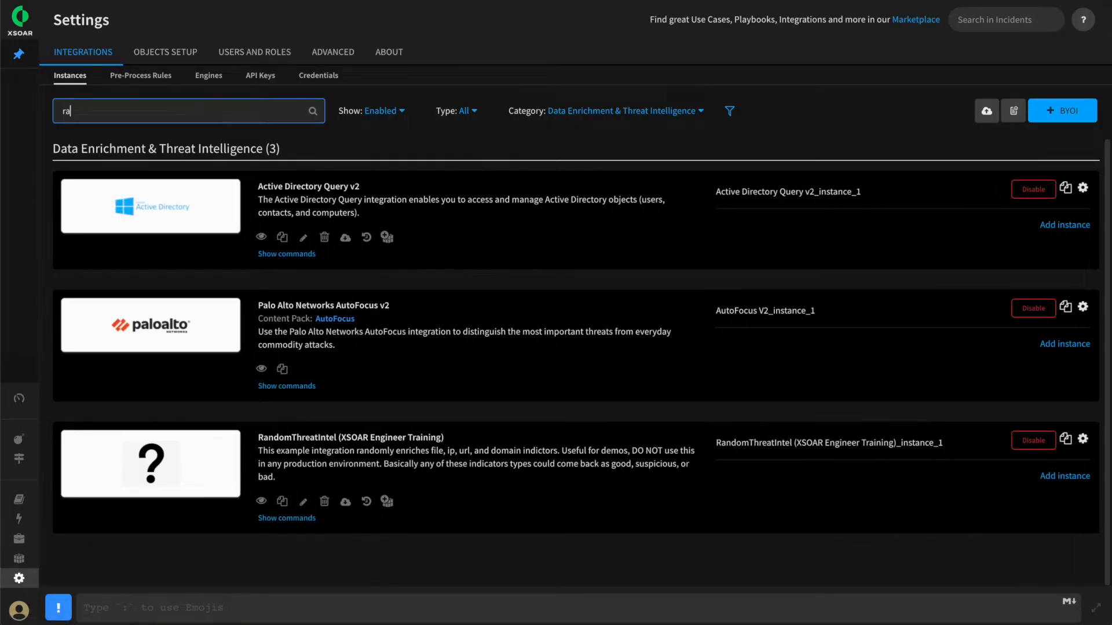
{"action": "type", "text": "nd"}
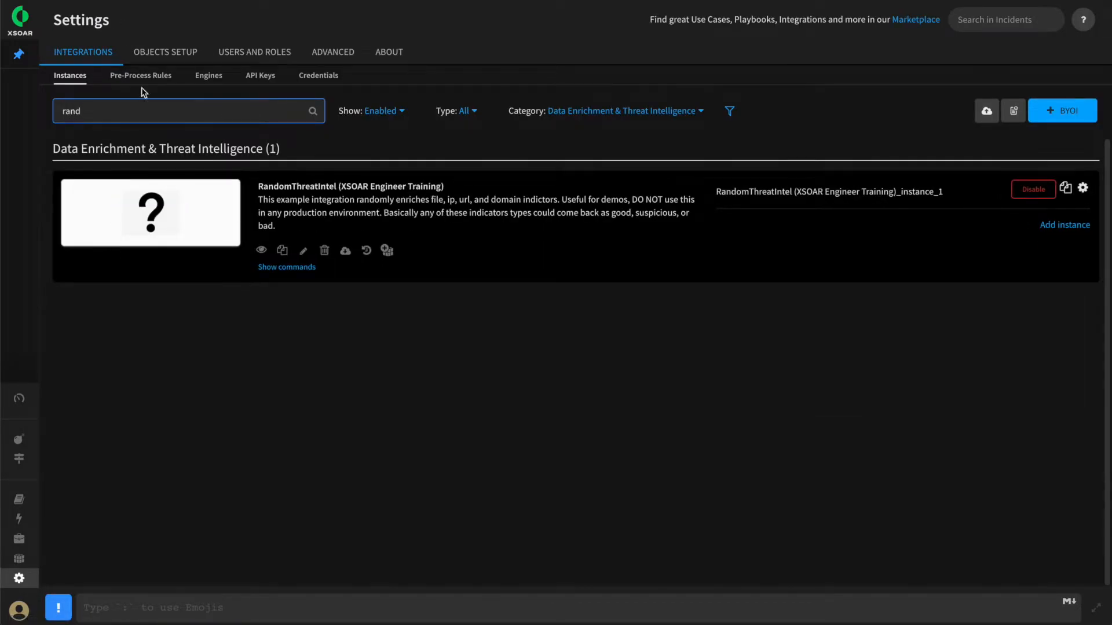
{"action": "left_click", "coordinate": [1083, 187]}
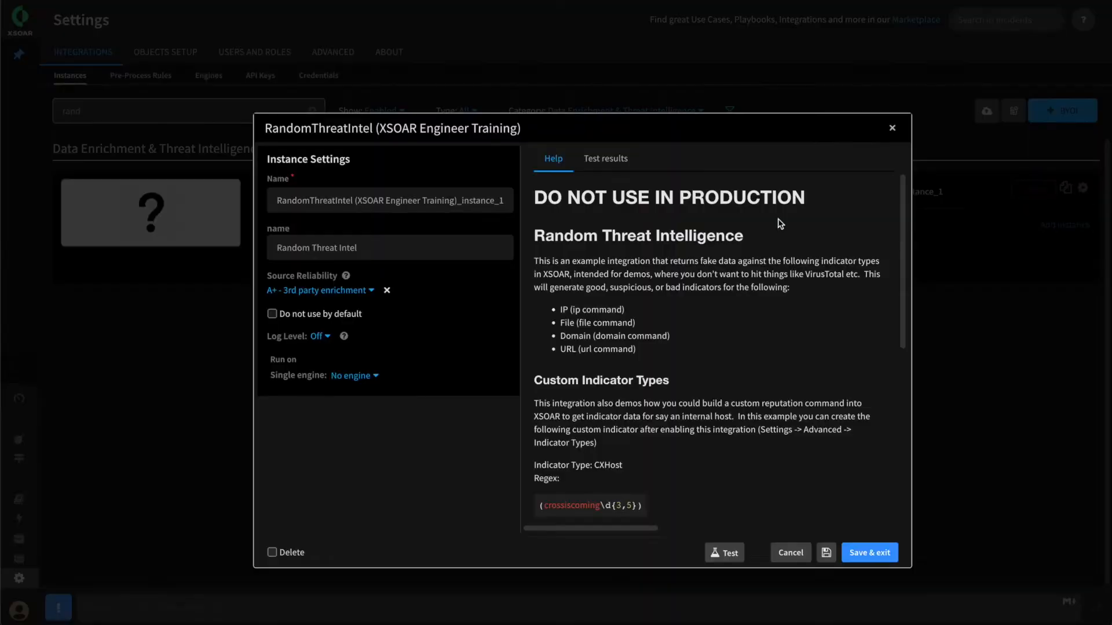
{"action": "left_click", "coordinate": [306, 293]}
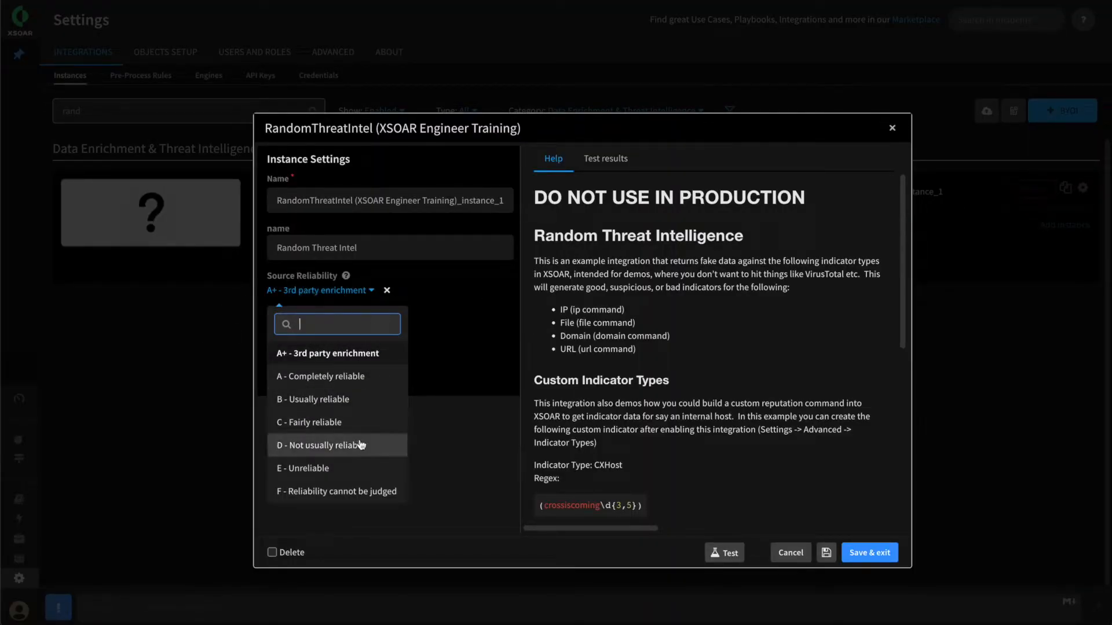
{"action": "left_click", "coordinate": [366, 492]}
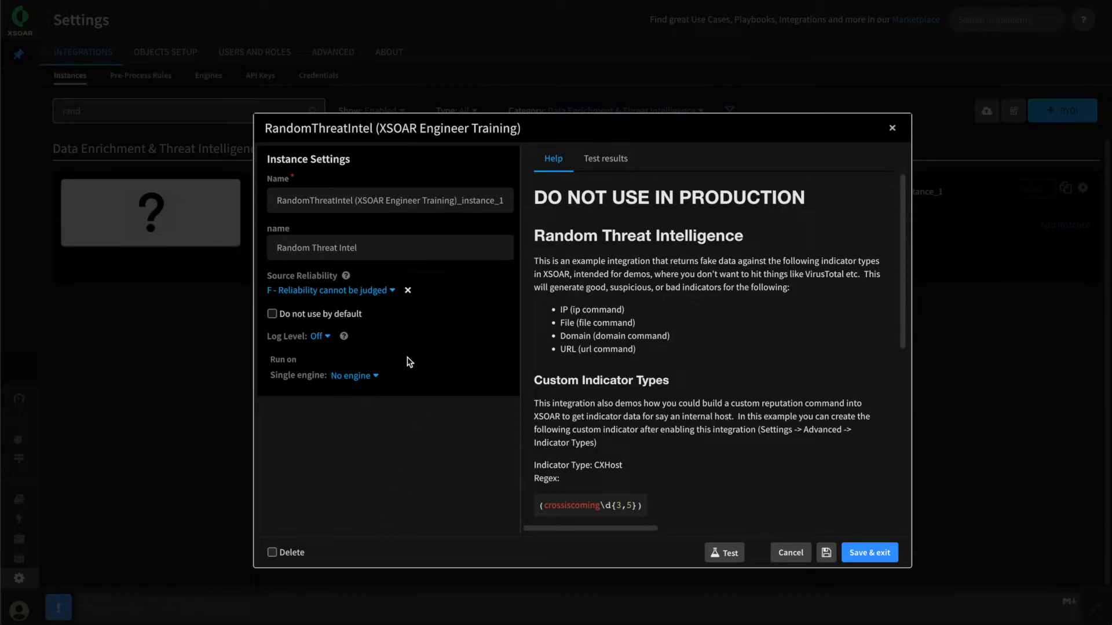
{"action": "left_click", "coordinate": [875, 557]}
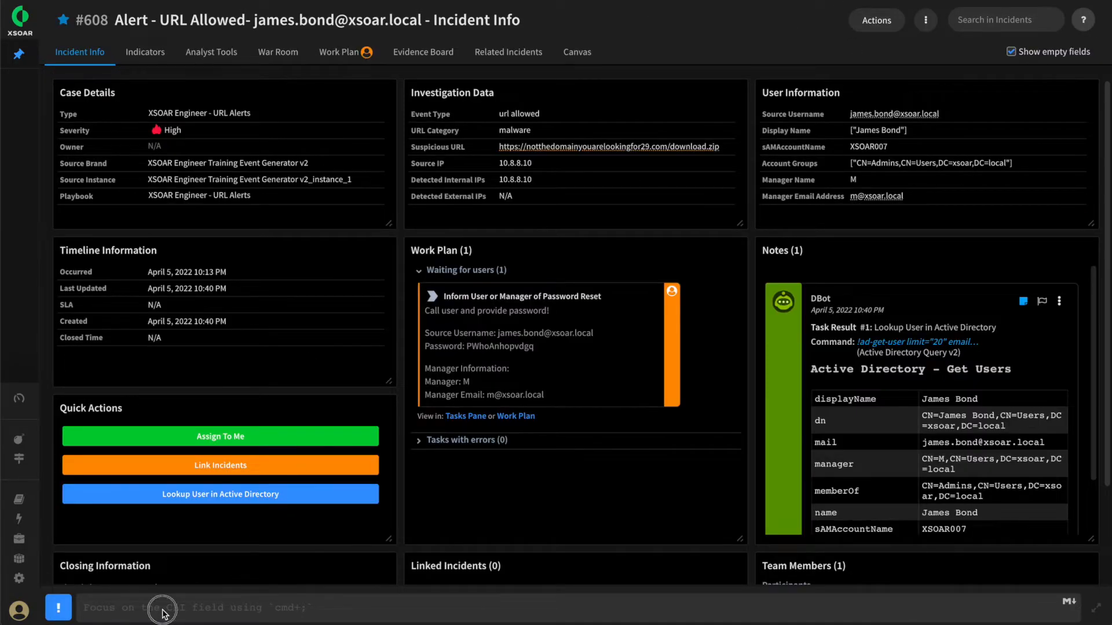
{"action": "type", "text": "https://www.google.com"}
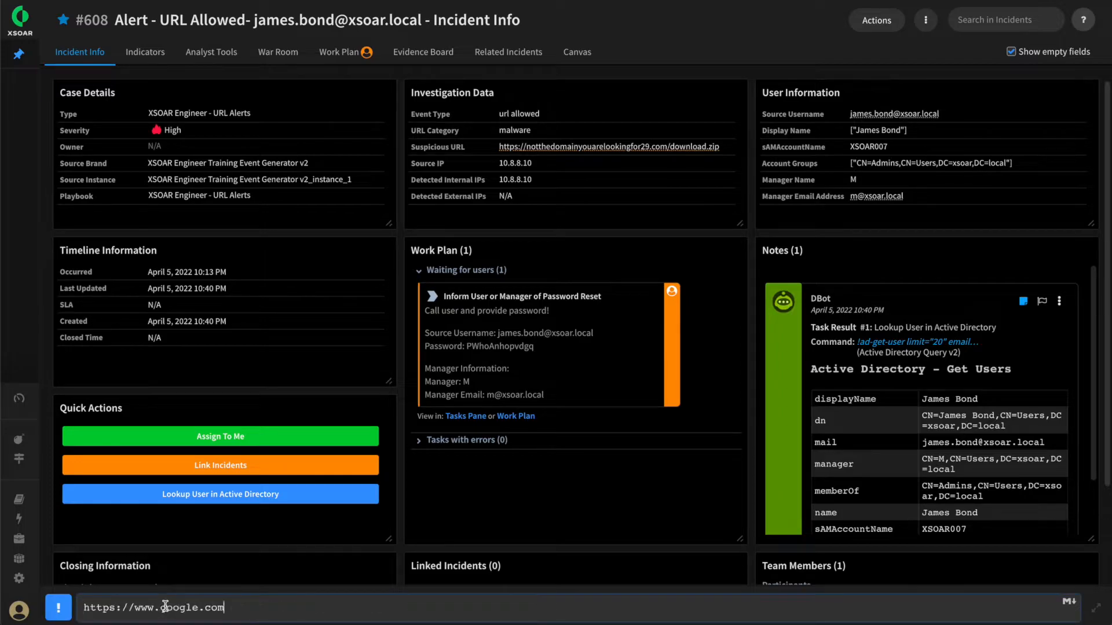
{"action": "key", "text": "Return"}
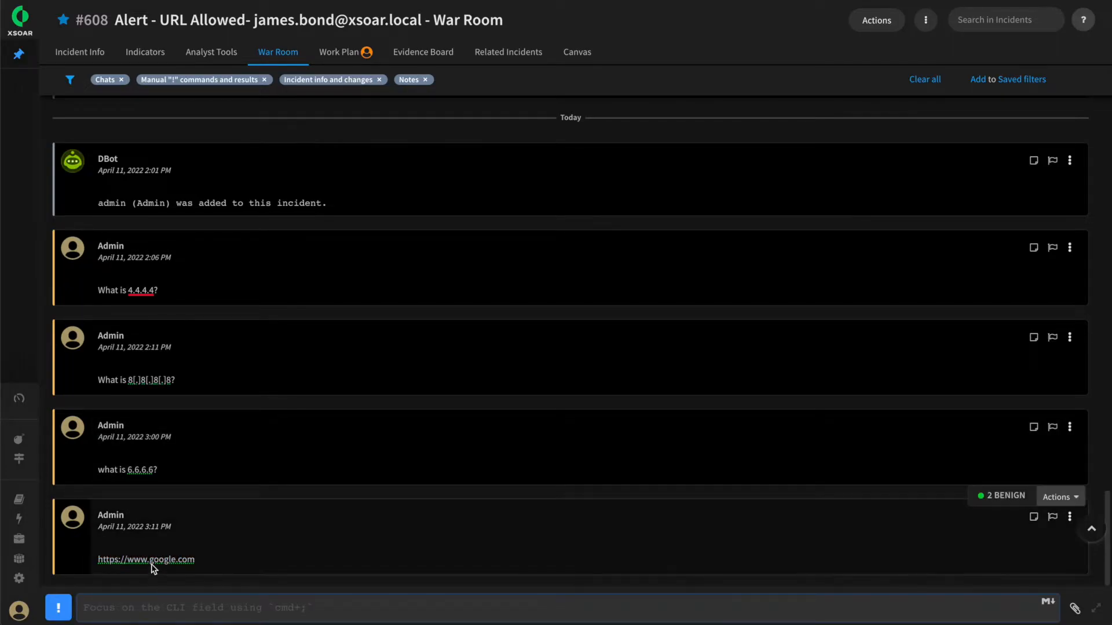
{"action": "left_click", "coordinate": [154, 561]}
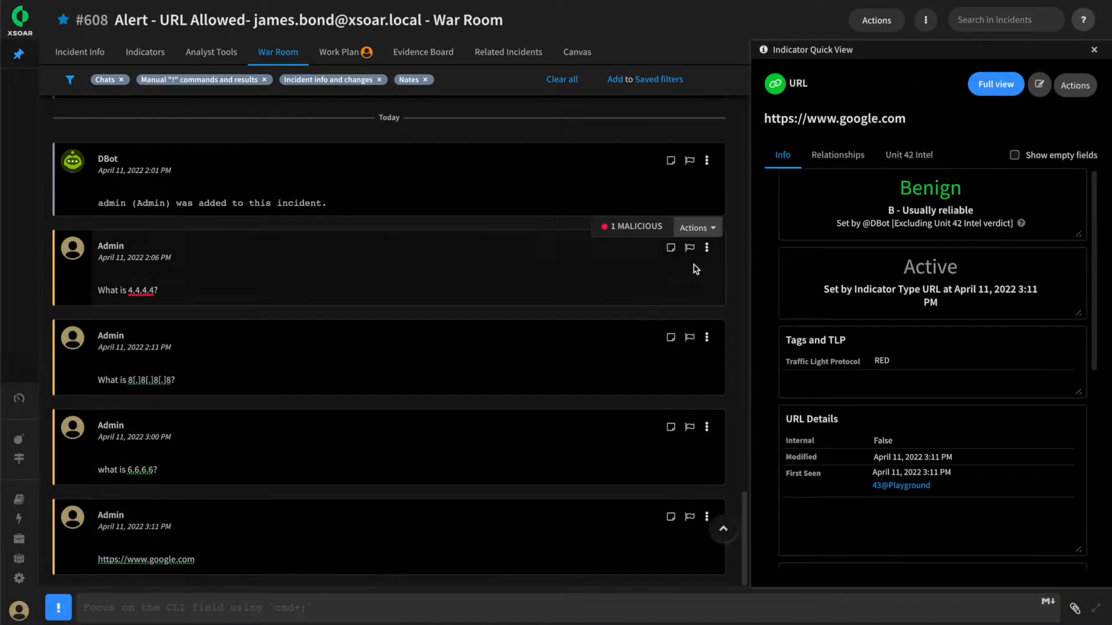
{"action": "left_click", "coordinate": [985, 93]}
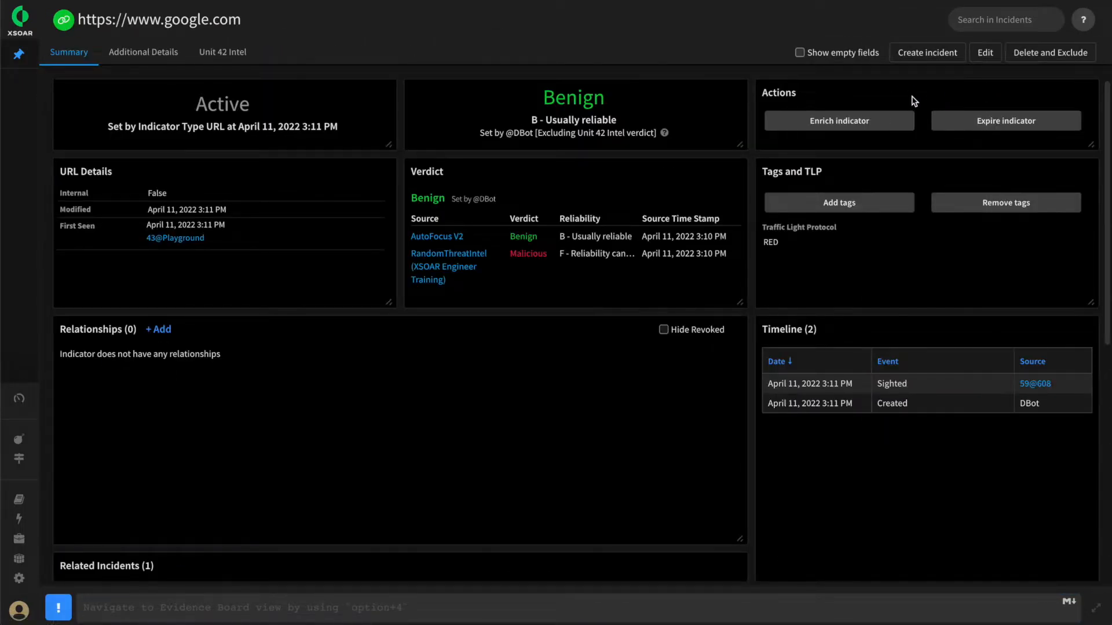
{"action": "left_click_drag", "start_coordinate": [507, 237], "coordinate": [544, 243]}
{"action": "left_click_drag", "start_coordinate": [560, 253], "coordinate": [620, 254]}
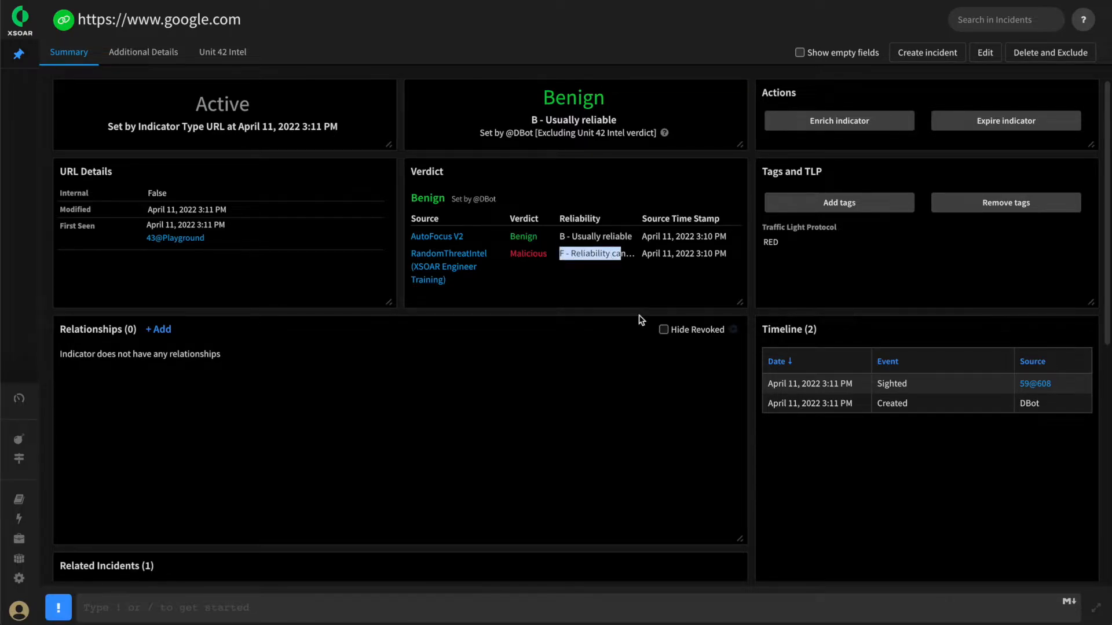
{"action": "left_click", "coordinate": [605, 289]}
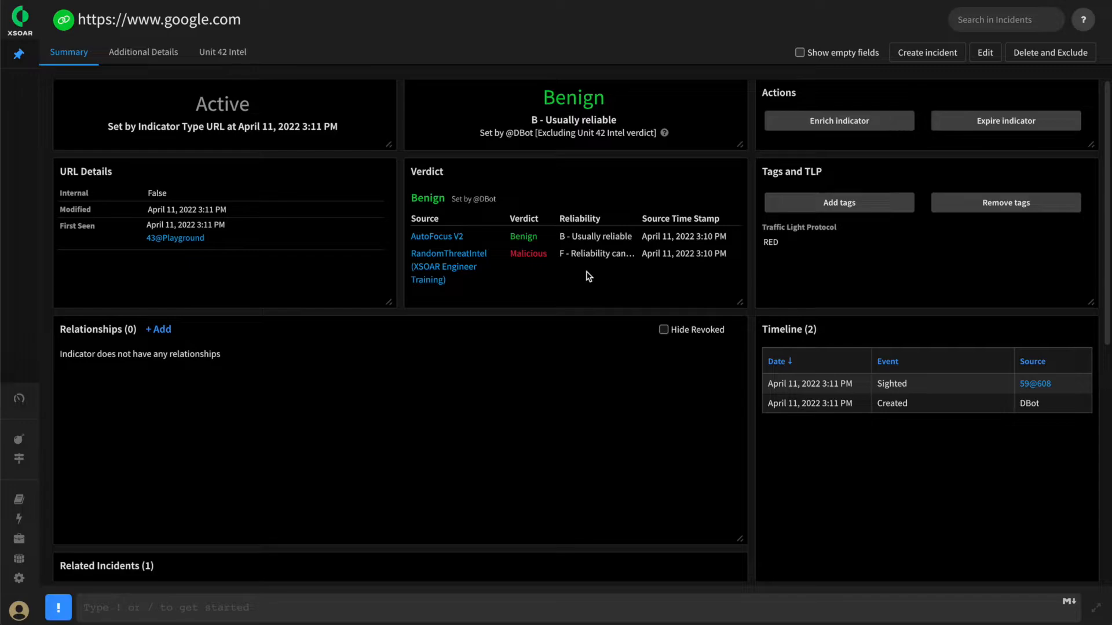
{"action": "left_click_drag", "start_coordinate": [560, 236], "coordinate": [629, 236]}
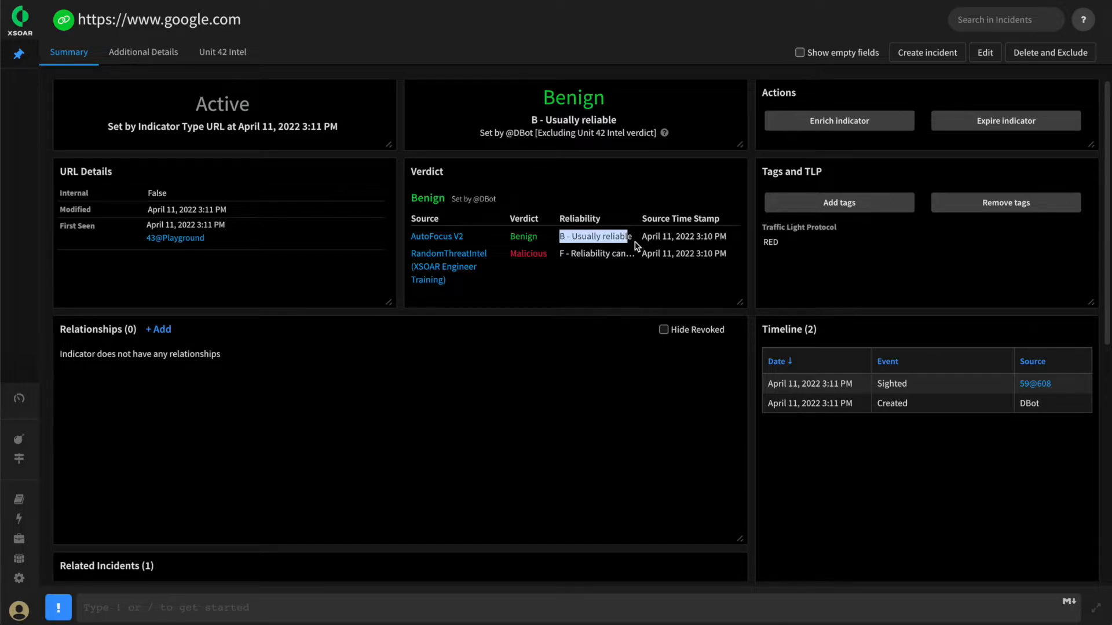
{"action": "left_click", "coordinate": [589, 234]}
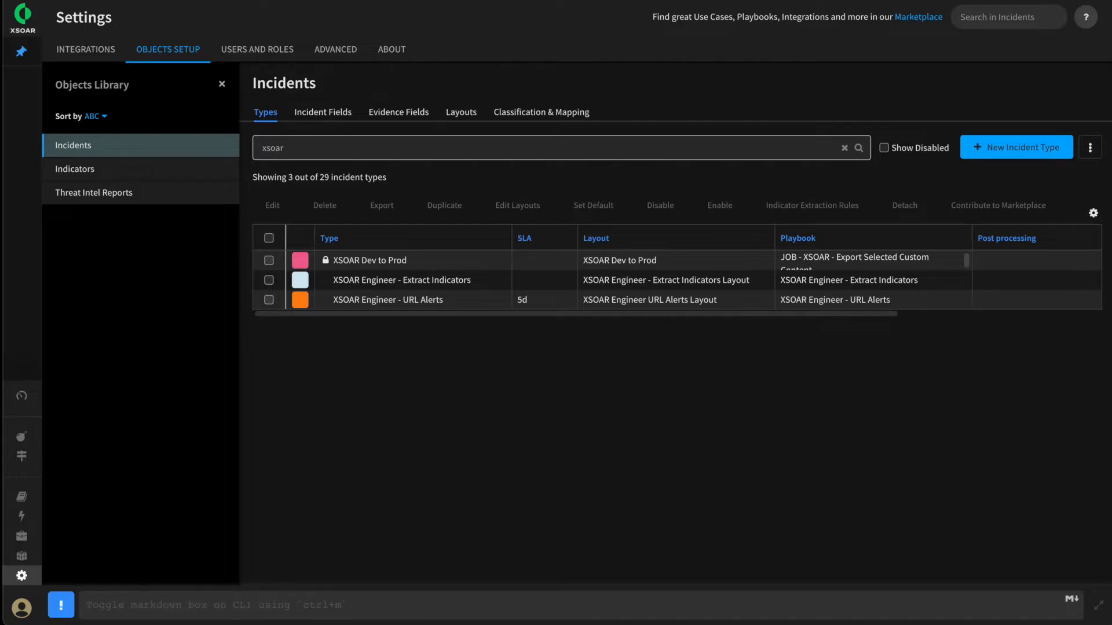
{"action": "left_click", "coordinate": [158, 610]}
{"action": "type", "text": "what is 7.7.7.7?"}
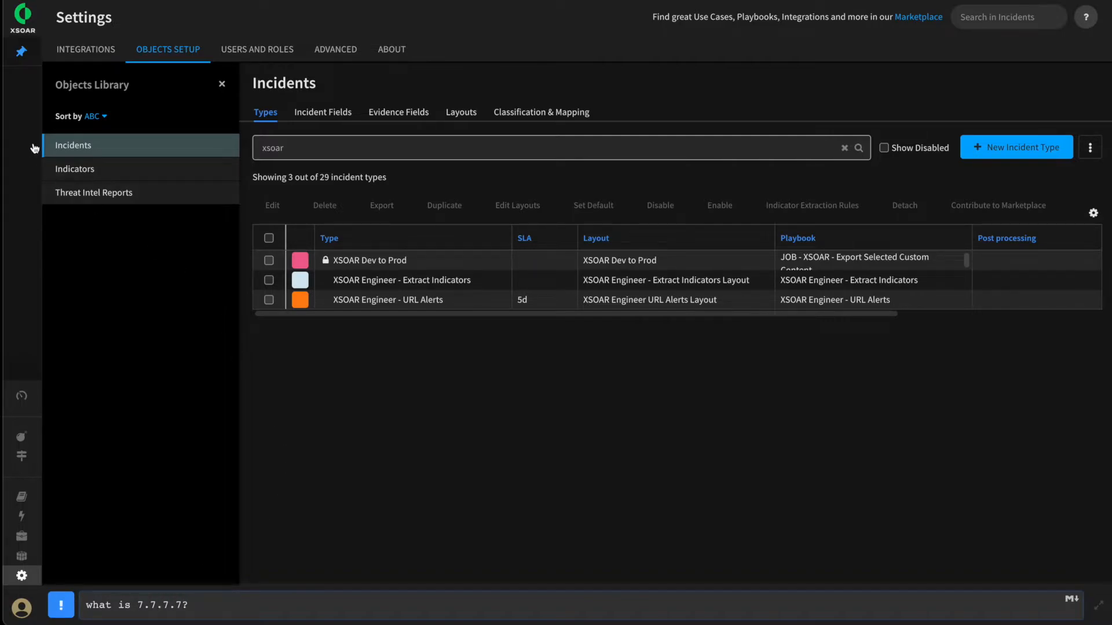
{"action": "left_click_drag", "start_coordinate": [206, 608], "coordinate": [23, 596]}
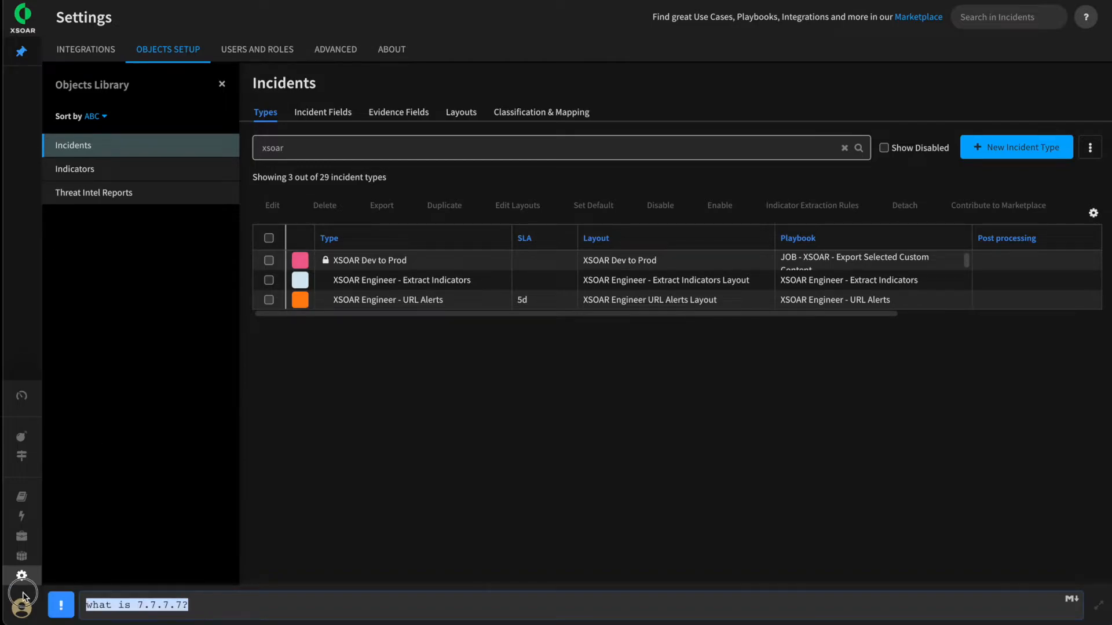
{"action": "key", "text": "BackSpace"}
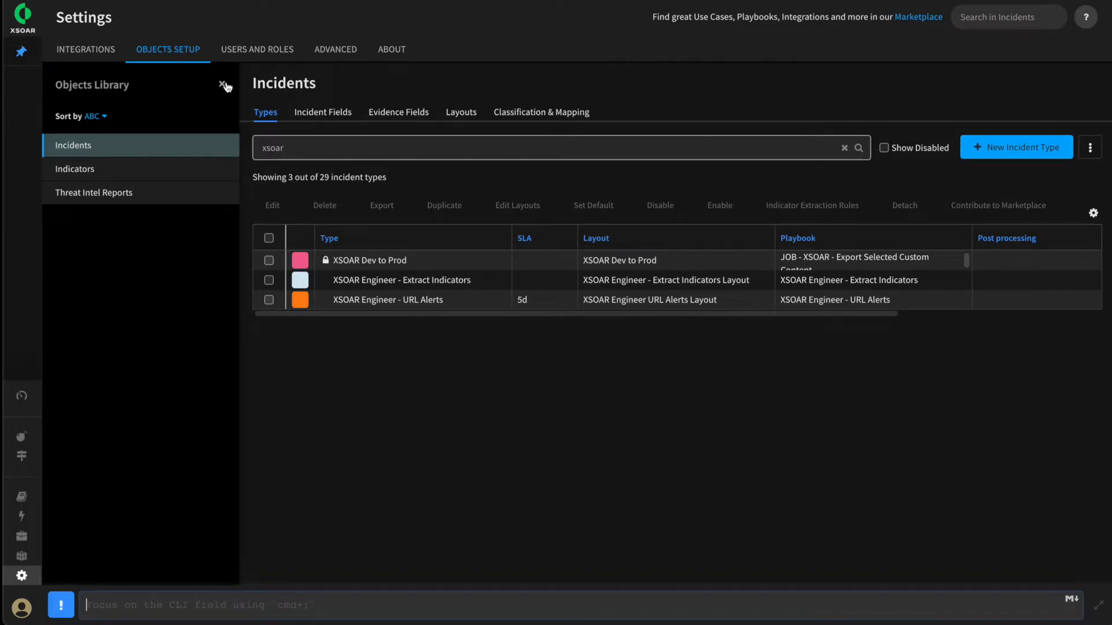
Filter the incident types by "xsoar" and open the indicator extraction rules of XSOAR Engineer - URL Alerts
{"action": "left_click", "coordinate": [155, 58]}
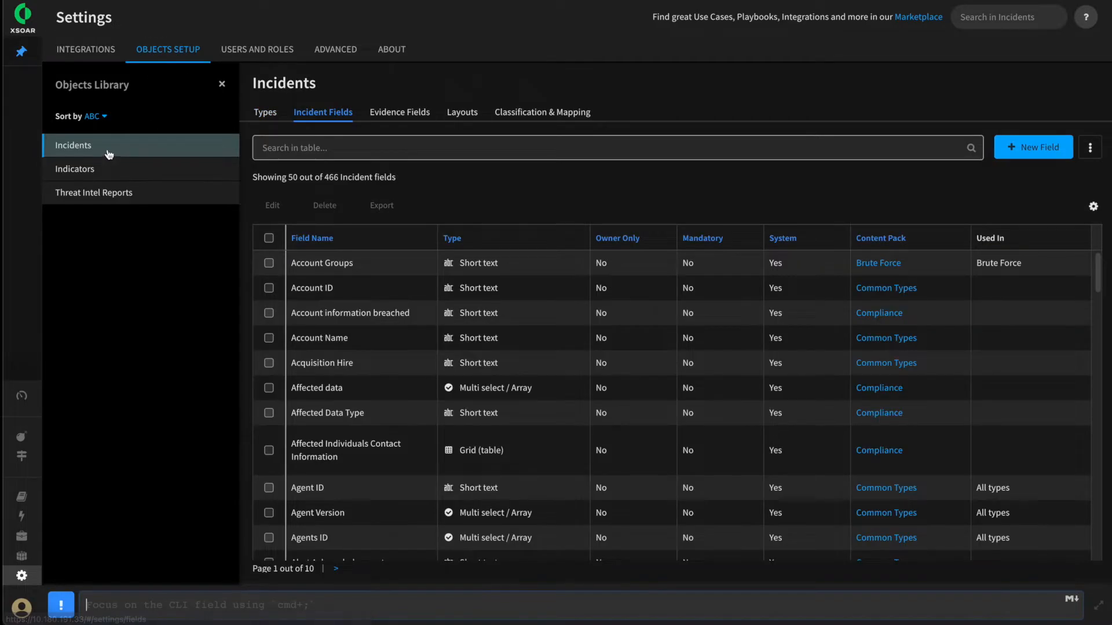
{"action": "left_click", "coordinate": [271, 114]}
{"action": "left_click", "coordinate": [301, 149]}
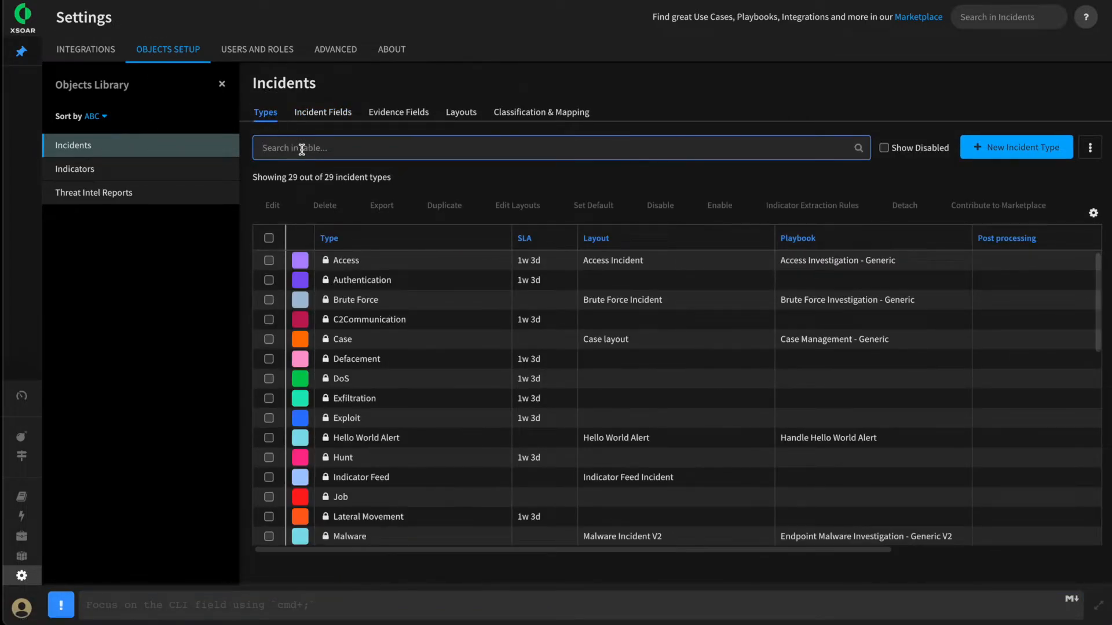
{"action": "type", "text": "xo"}
{"action": "type", "text": "oar"}
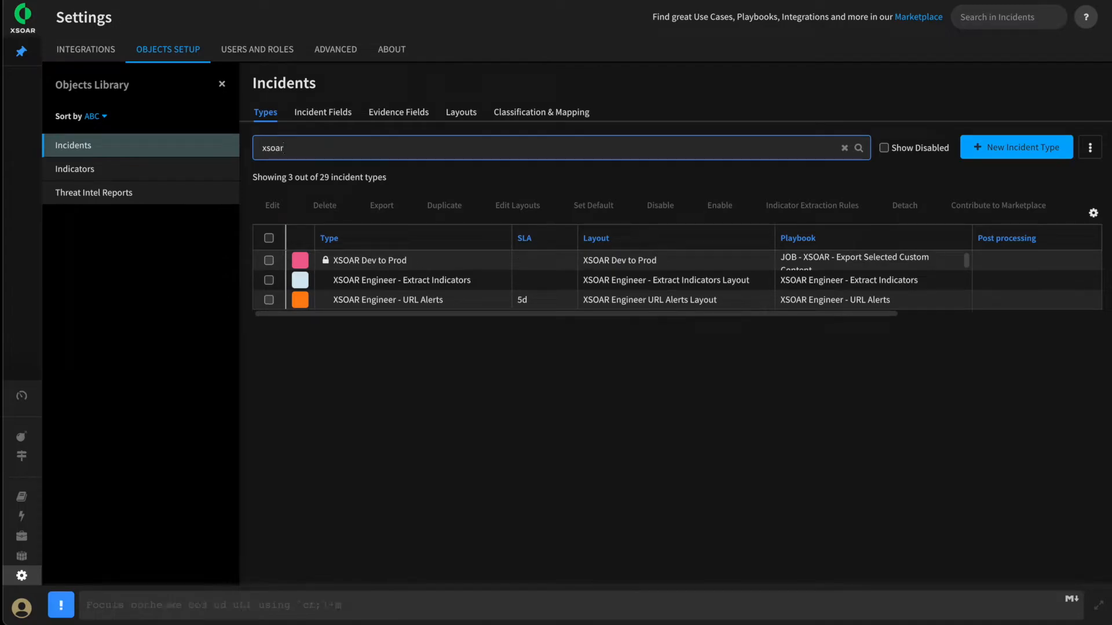
{"action": "left_click", "coordinate": [269, 300]}
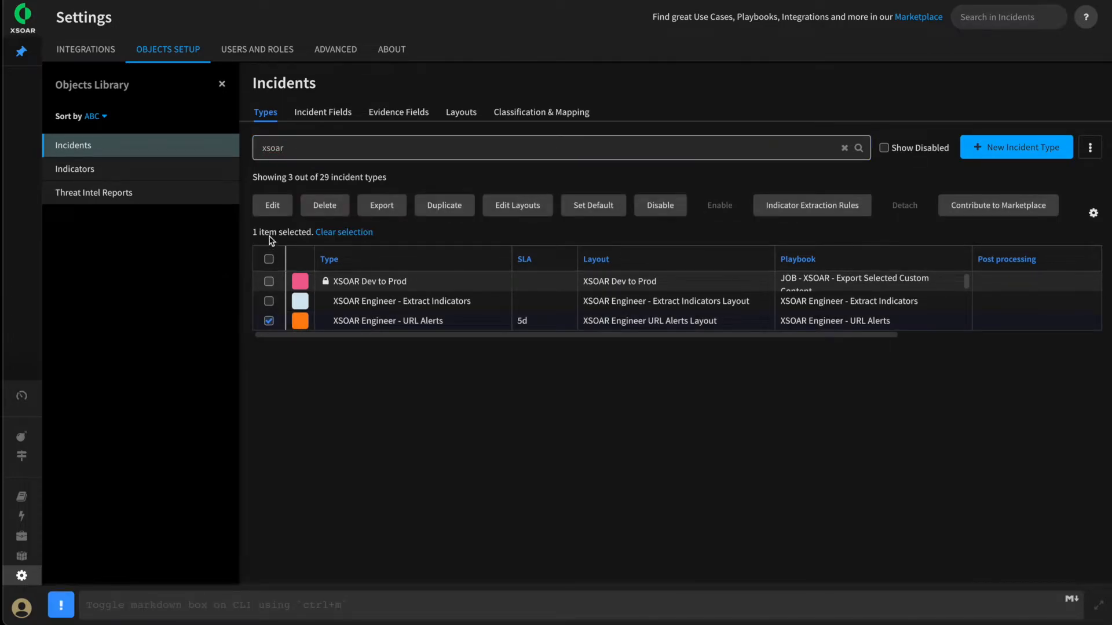
{"action": "left_click", "coordinate": [274, 208]}
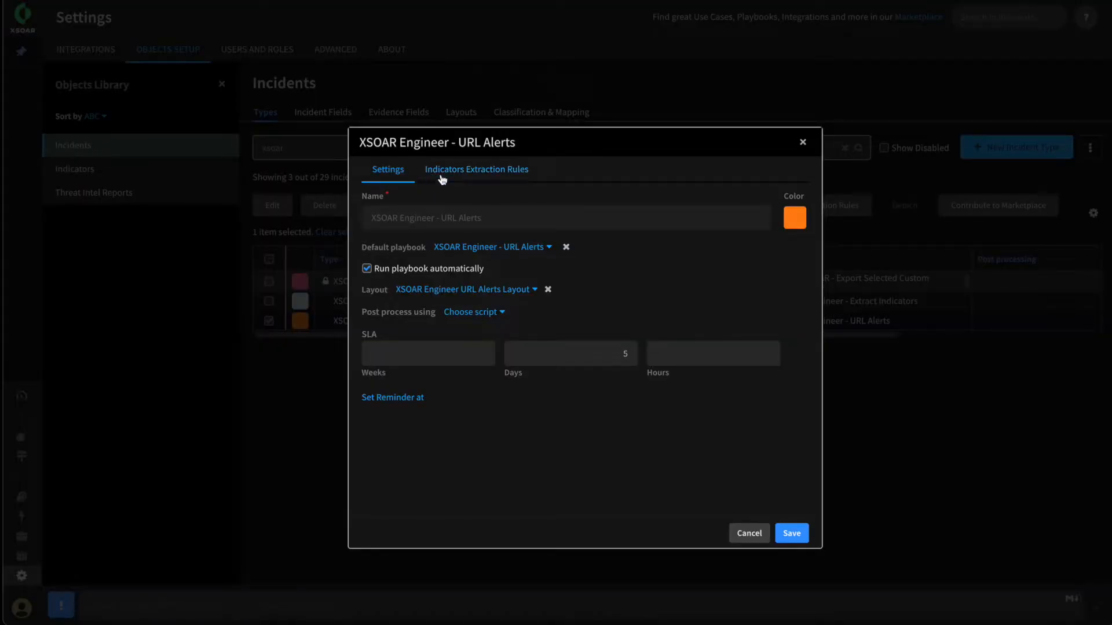
{"action": "left_click", "coordinate": [471, 171]}
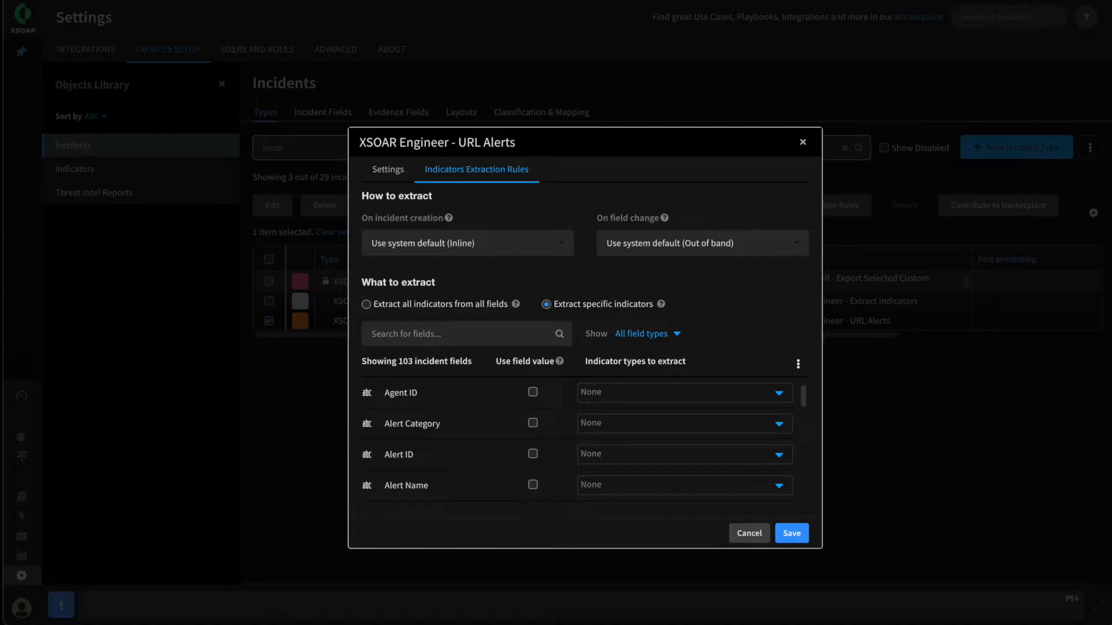
Review the extraction modes on incident creation and field change, check the Suspicious URL field's indicator types by searching "su", and close without saving
{"action": "left_click_drag", "start_coordinate": [355, 215], "coordinate": [413, 223]}
{"action": "left_click_drag", "start_coordinate": [596, 217], "coordinate": [637, 222]}
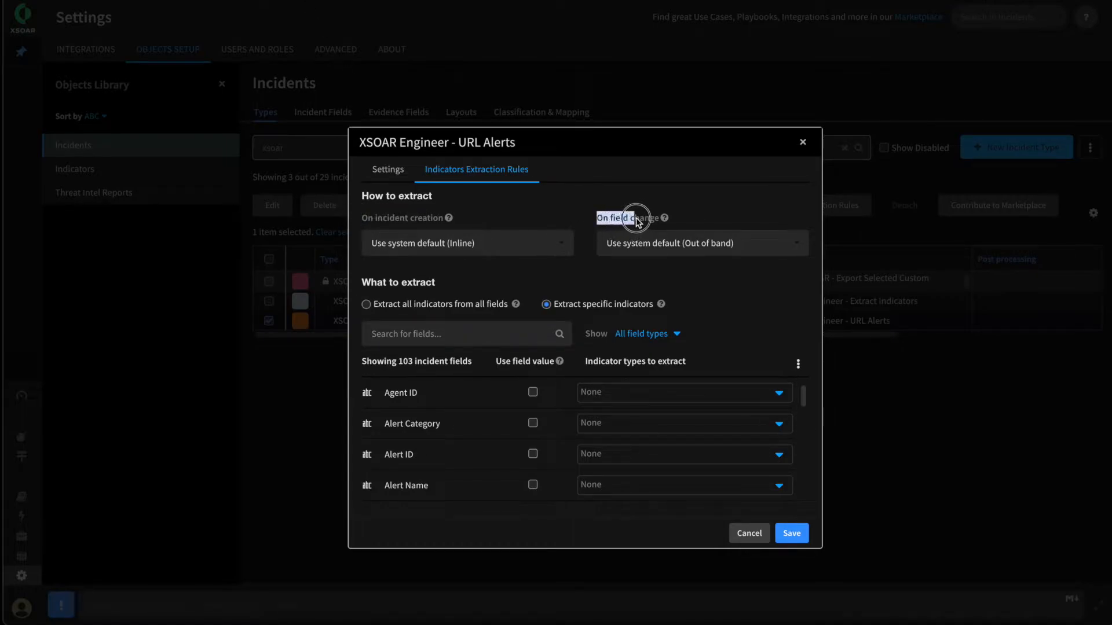
{"action": "left_click", "coordinate": [446, 334]}
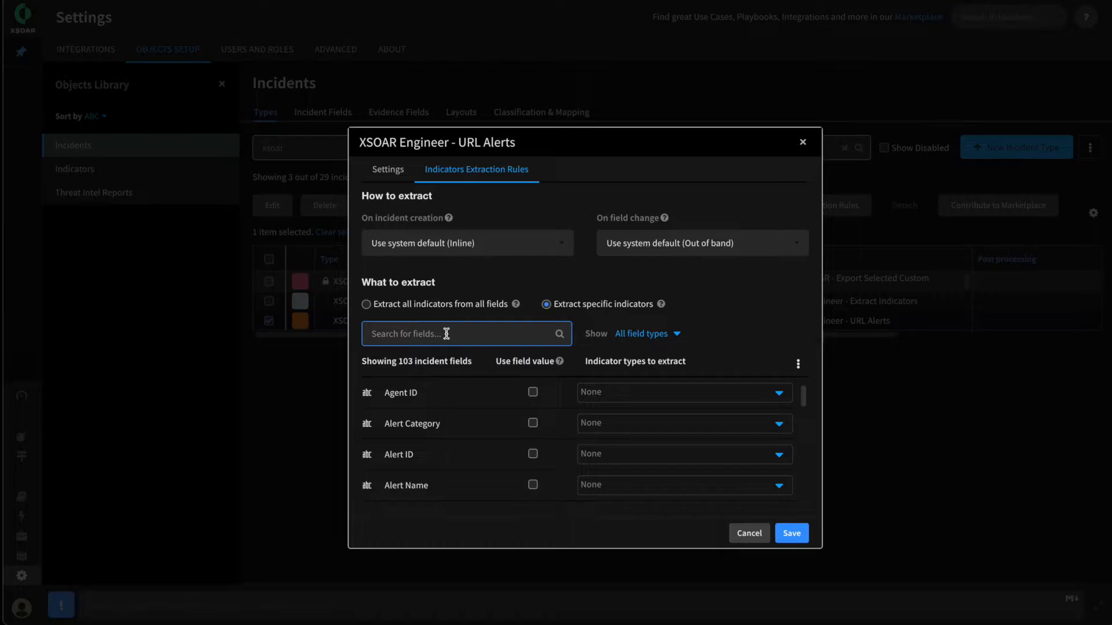
{"action": "type", "text": "siu"}
{"action": "key", "text": "BackSpace"}
{"action": "key", "text": "BackSpace"}
{"action": "type", "text": "u"}
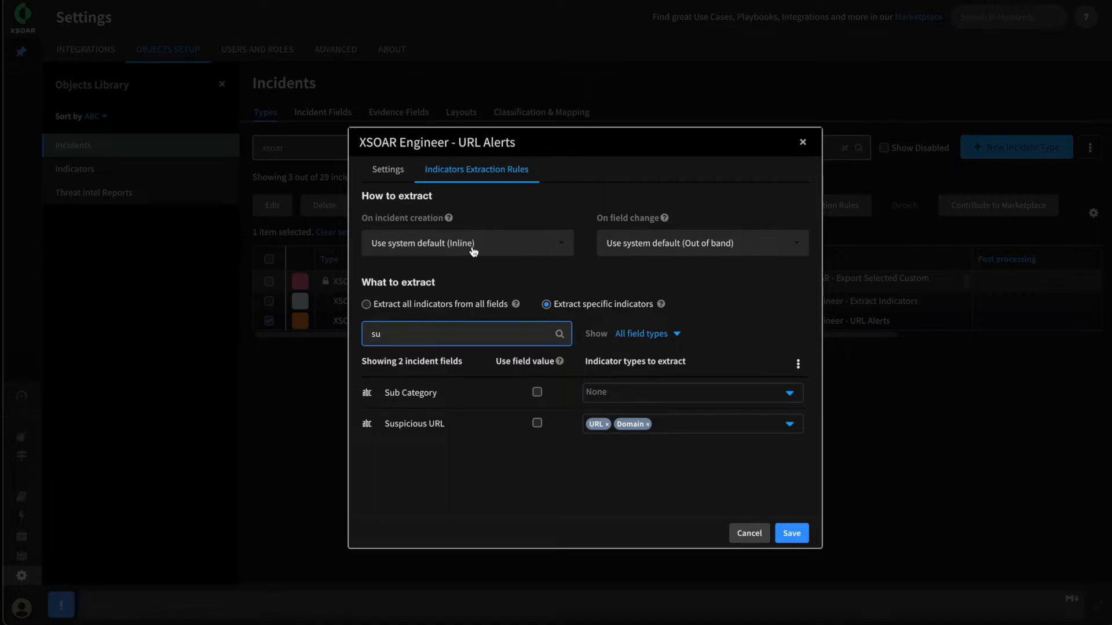
{"action": "left_click_drag", "start_coordinate": [385, 426], "coordinate": [454, 432]}
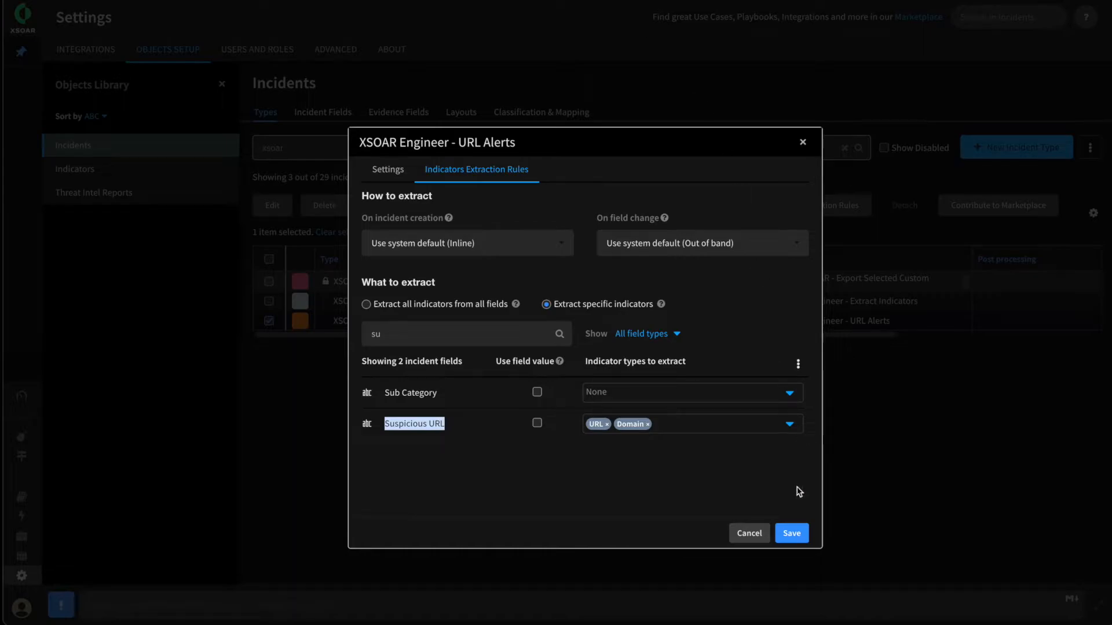
{"action": "left_click", "coordinate": [746, 537]}
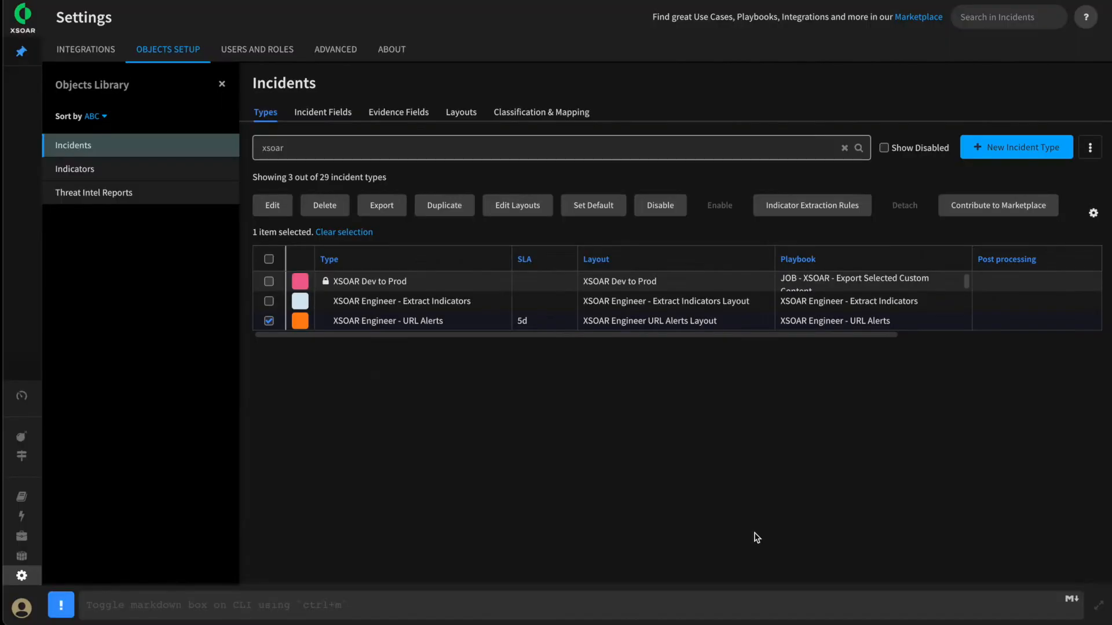
Open the XSOAR Engineer - URL Alerts playbook for editing and review the Indicator Extraction mode of its Lookup User in Active Directory task
{"action": "left_click", "coordinate": [23, 497]}
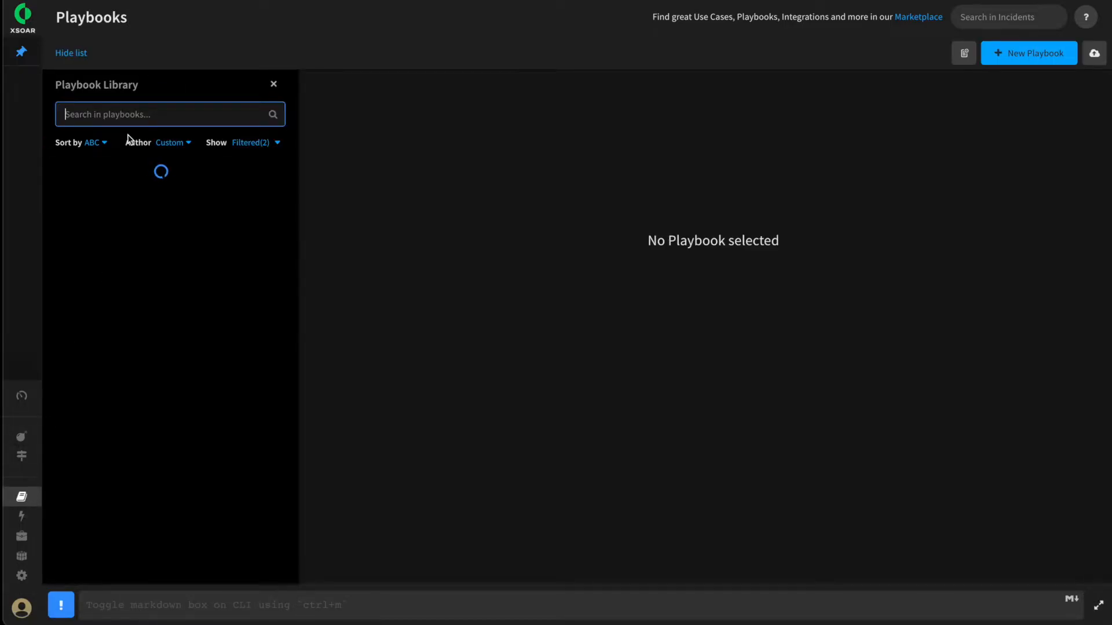
{"action": "left_click", "coordinate": [154, 392]}
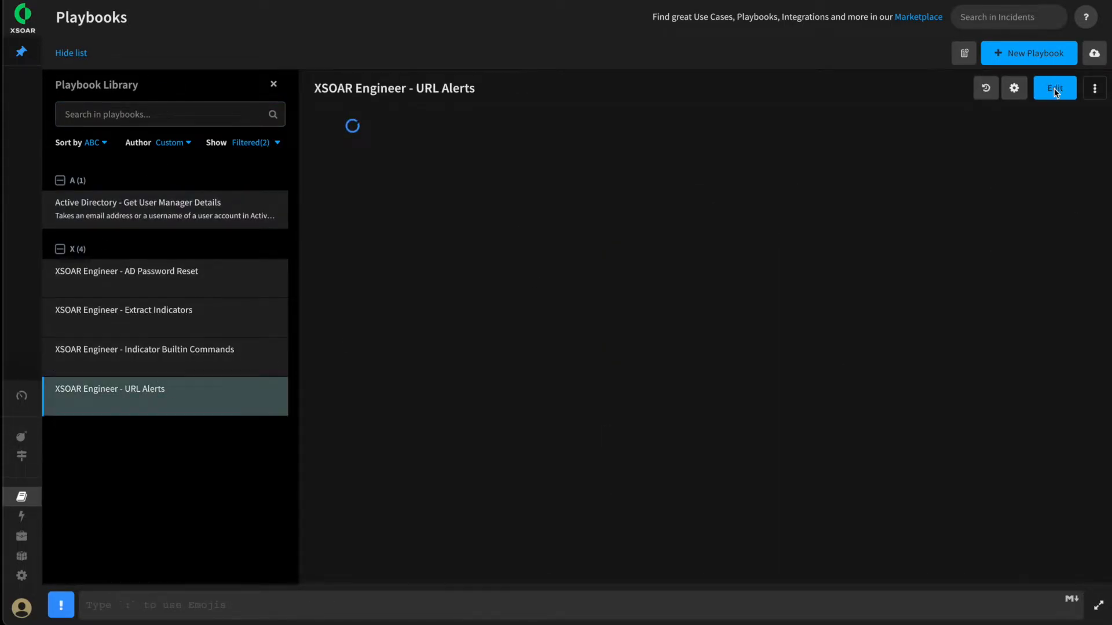
{"action": "left_click", "coordinate": [1055, 90]}
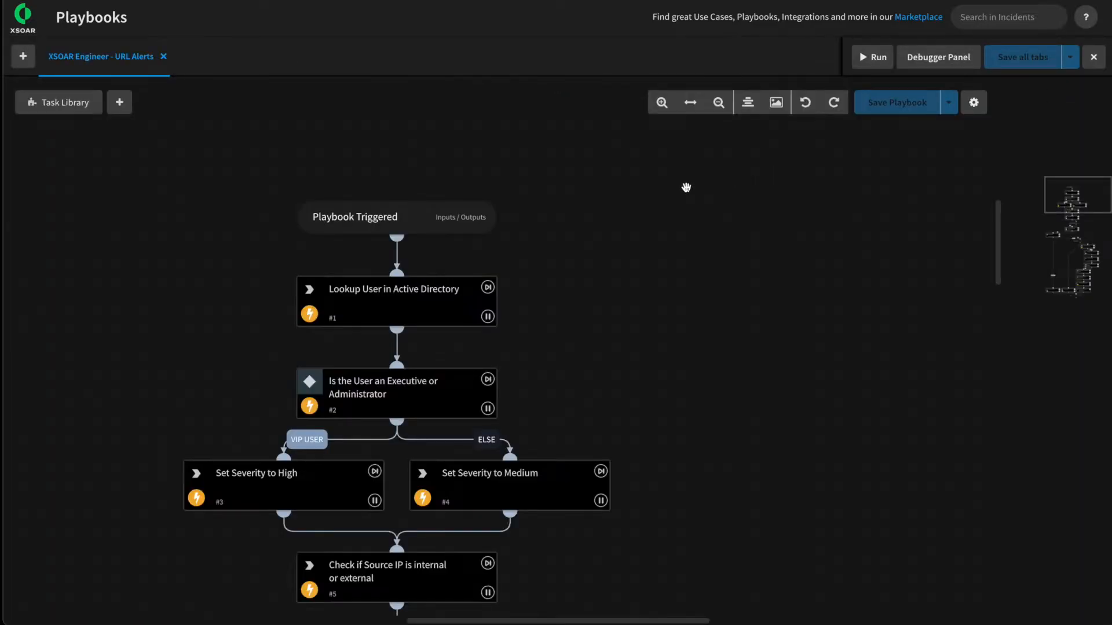
{"action": "left_click", "coordinate": [376, 315]}
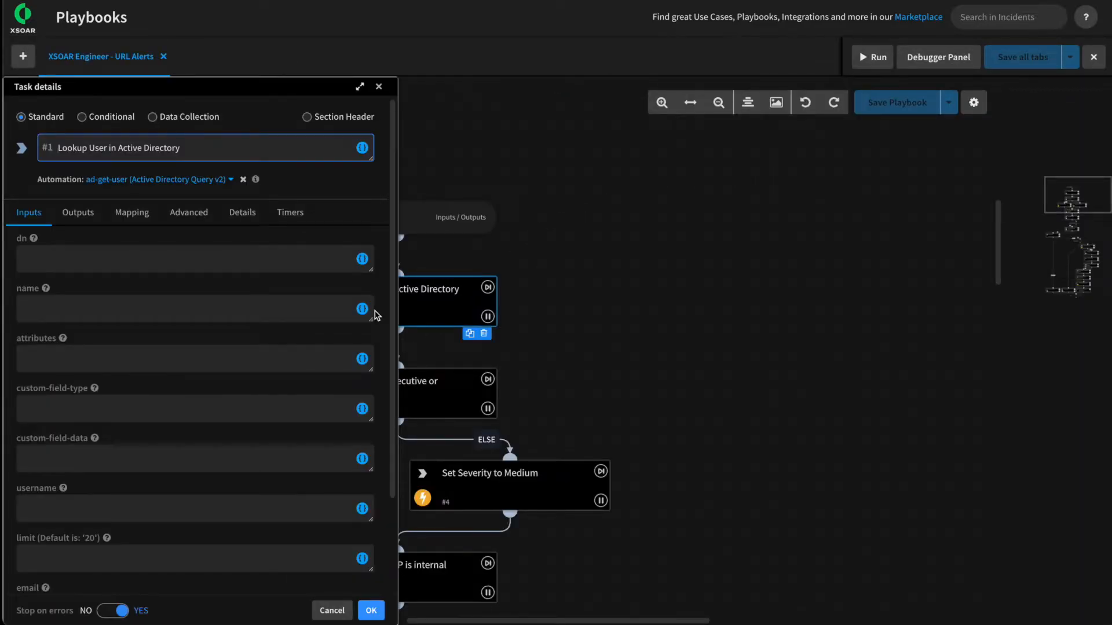
{"action": "left_click", "coordinate": [191, 214]}
{"action": "left_click_drag", "start_coordinate": [18, 458], "coordinate": [116, 460]}
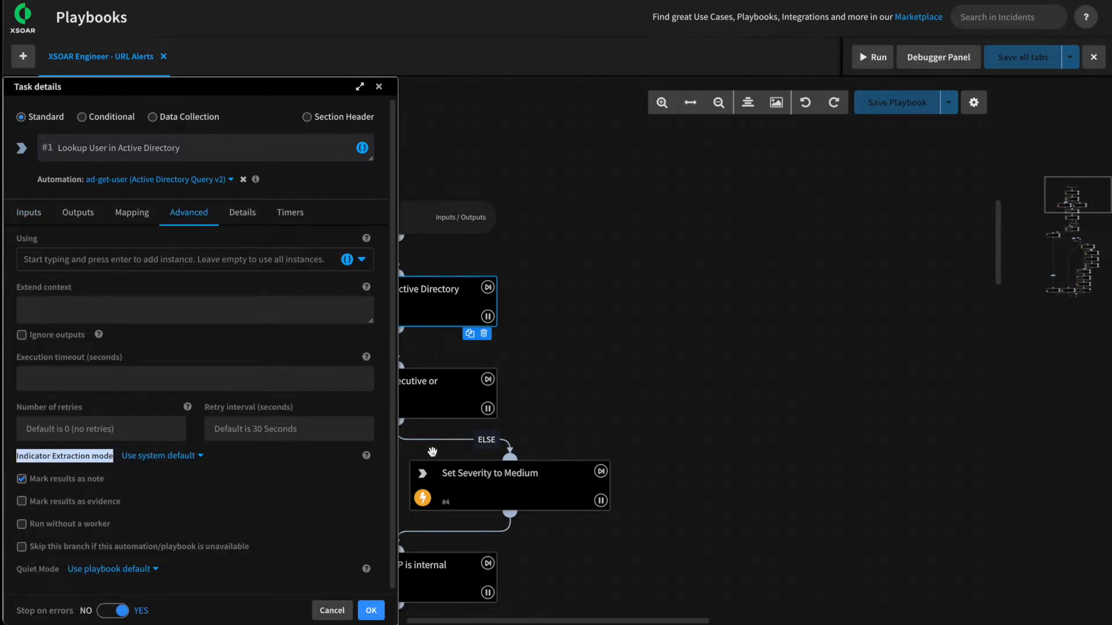
Show the Indicator Extraction mode options available for the Lookup User in Active Directory task
{"action": "left_click", "coordinate": [280, 479]}
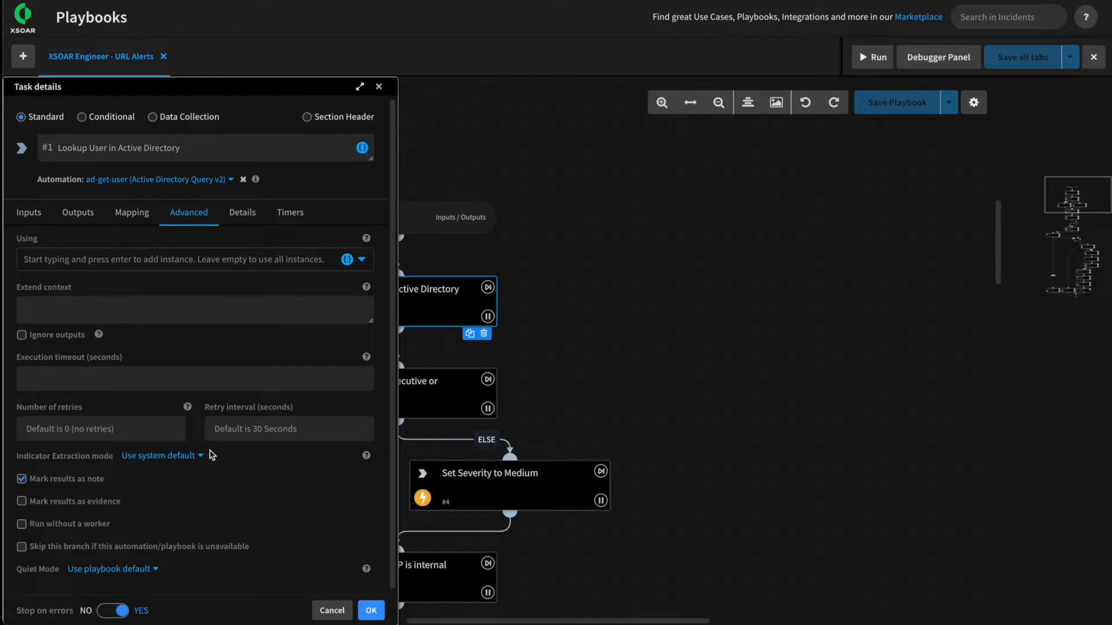
{"action": "left_click", "coordinate": [187, 460]}
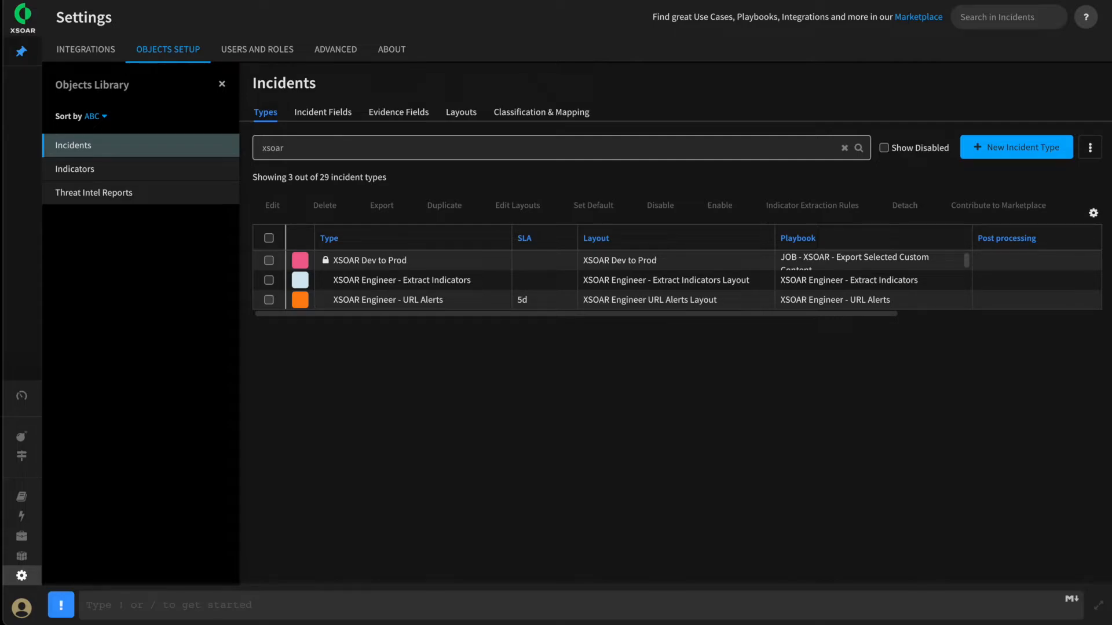
Open the XSOAR Engineer - Extract Indicators incident type, review its extraction rules on incident creation and field change, and save it
{"action": "left_click", "coordinate": [333, 281]}
{"action": "left_click_drag", "start_coordinate": [333, 281], "coordinate": [472, 281]}
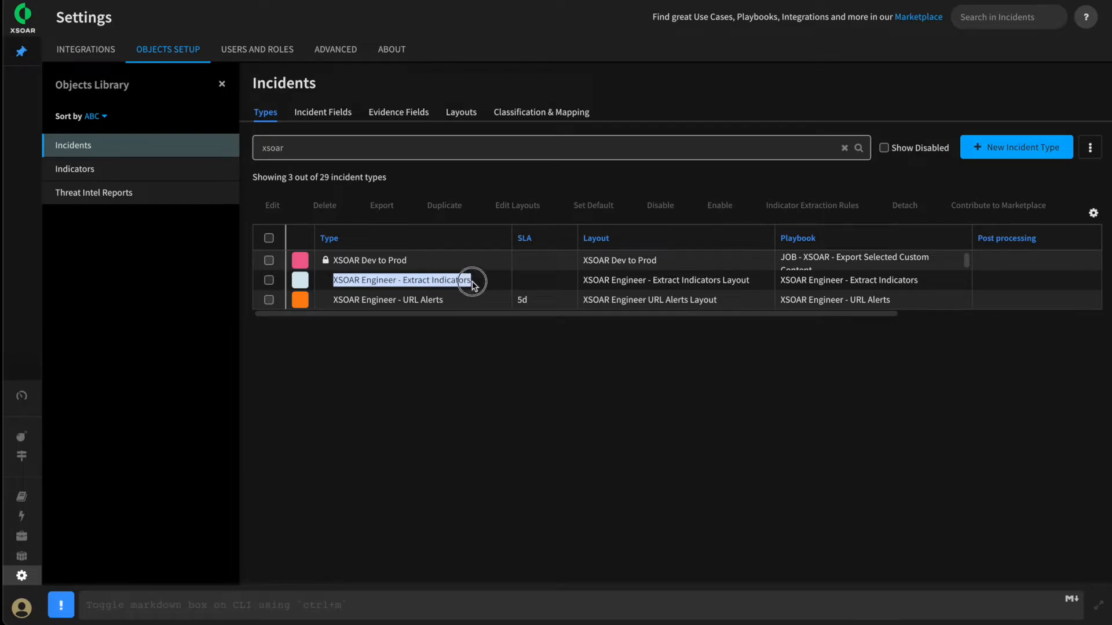
{"action": "left_click", "coordinate": [380, 284]}
{"action": "left_click", "coordinate": [269, 282]}
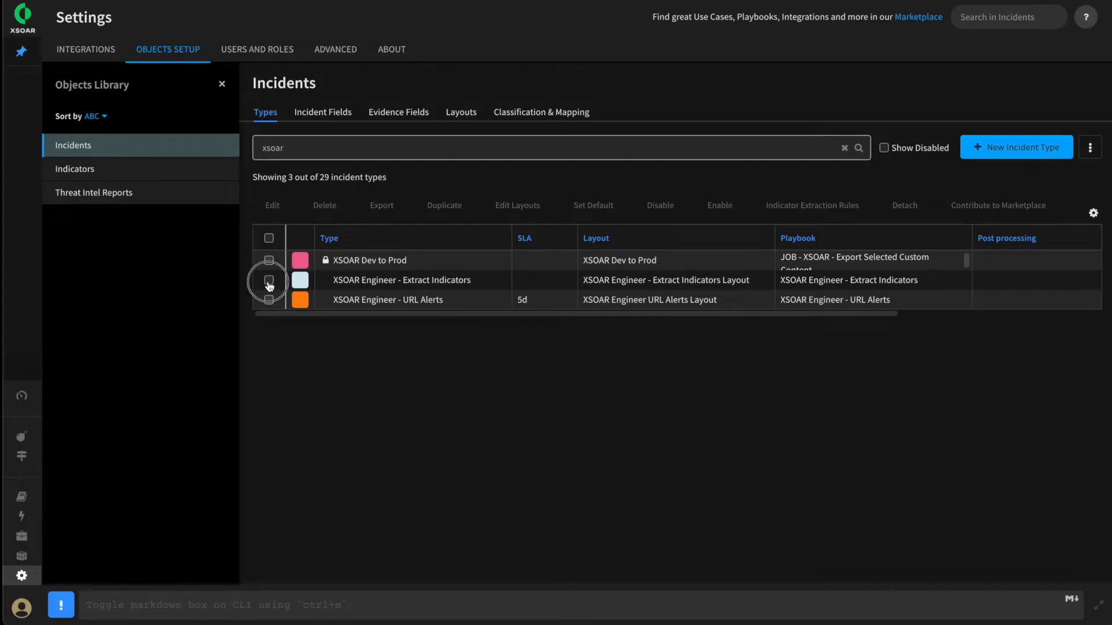
{"action": "left_click", "coordinate": [271, 206]}
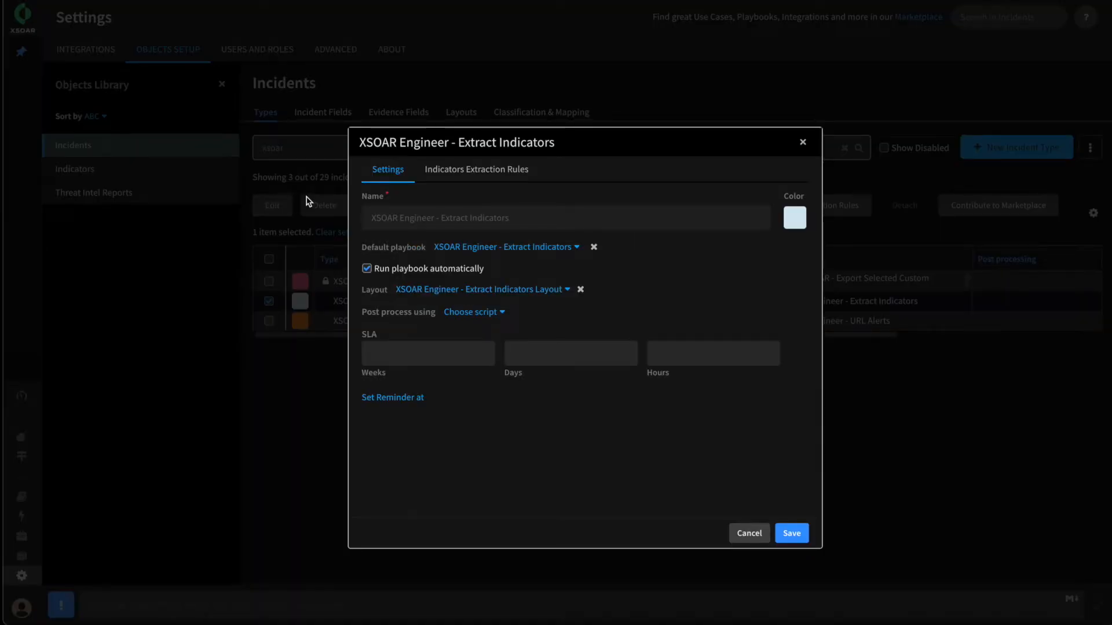
{"action": "left_click", "coordinate": [493, 169]}
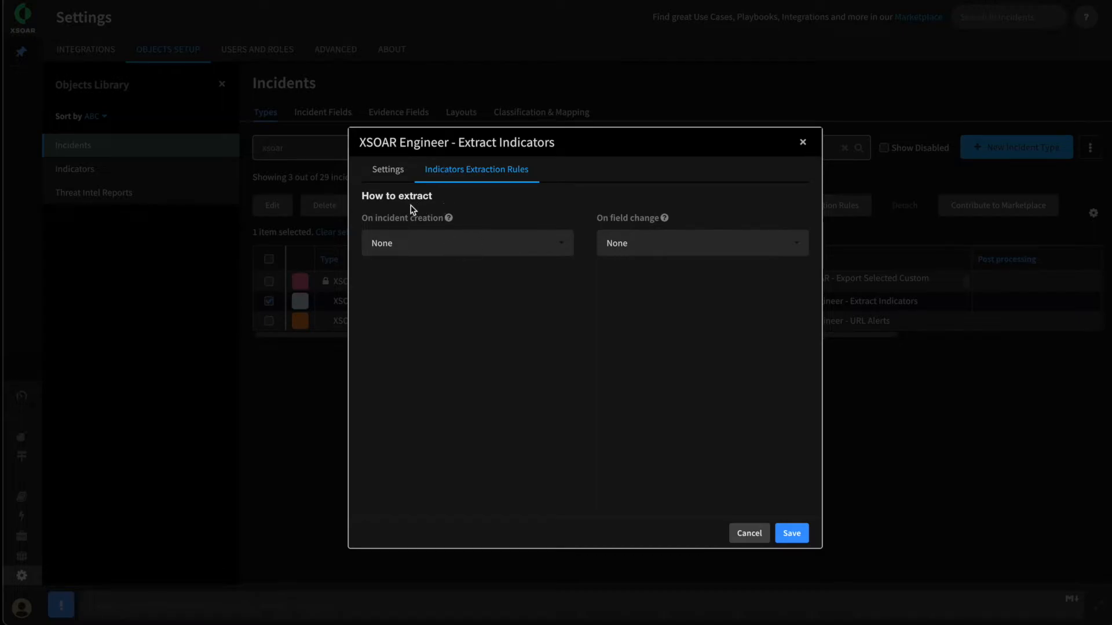
{"action": "left_click_drag", "start_coordinate": [365, 221], "coordinate": [437, 223]}
{"action": "left_click_drag", "start_coordinate": [601, 219], "coordinate": [650, 219]}
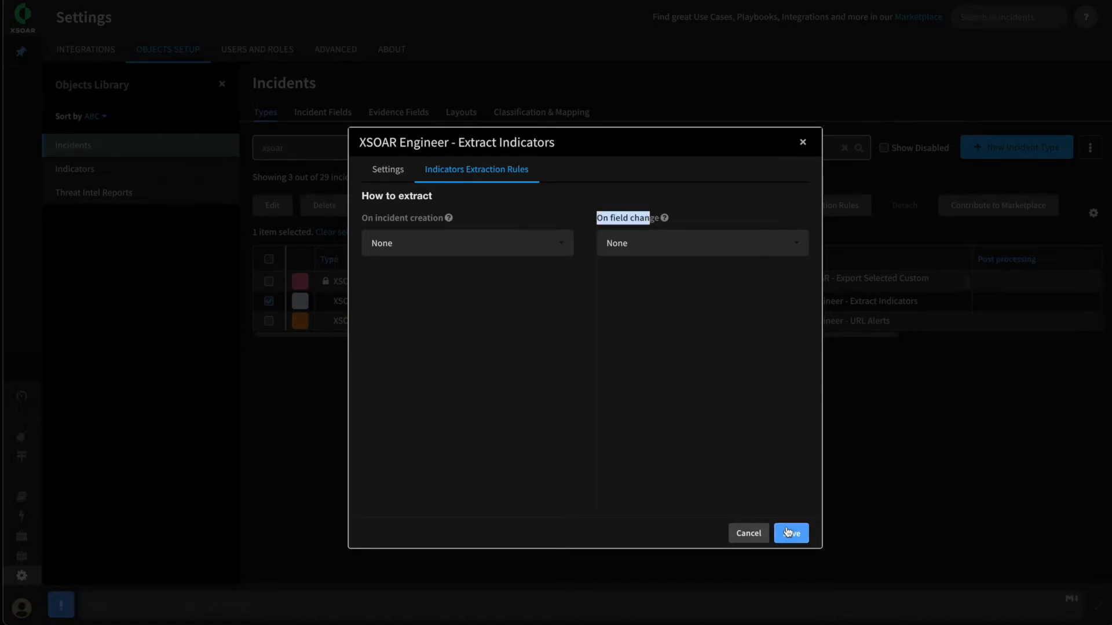
{"action": "left_click", "coordinate": [789, 533]}
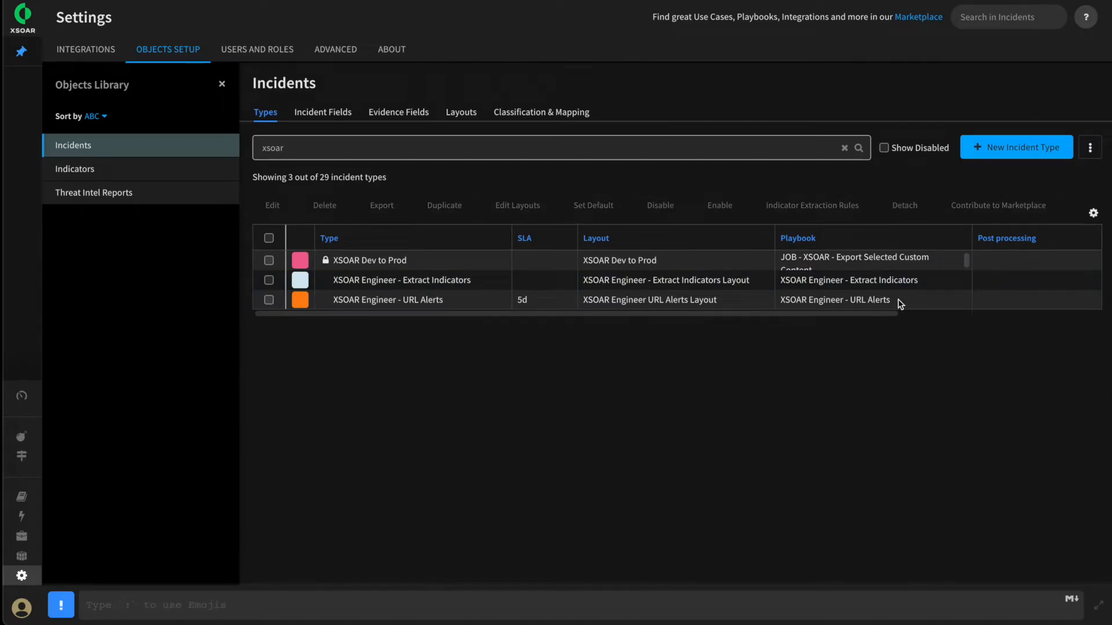
Open the XSOAR Engineer - Extract Indicators playbook from the playbook library and review its task flow
{"action": "left_click_drag", "start_coordinate": [926, 283], "coordinate": [785, 280]}
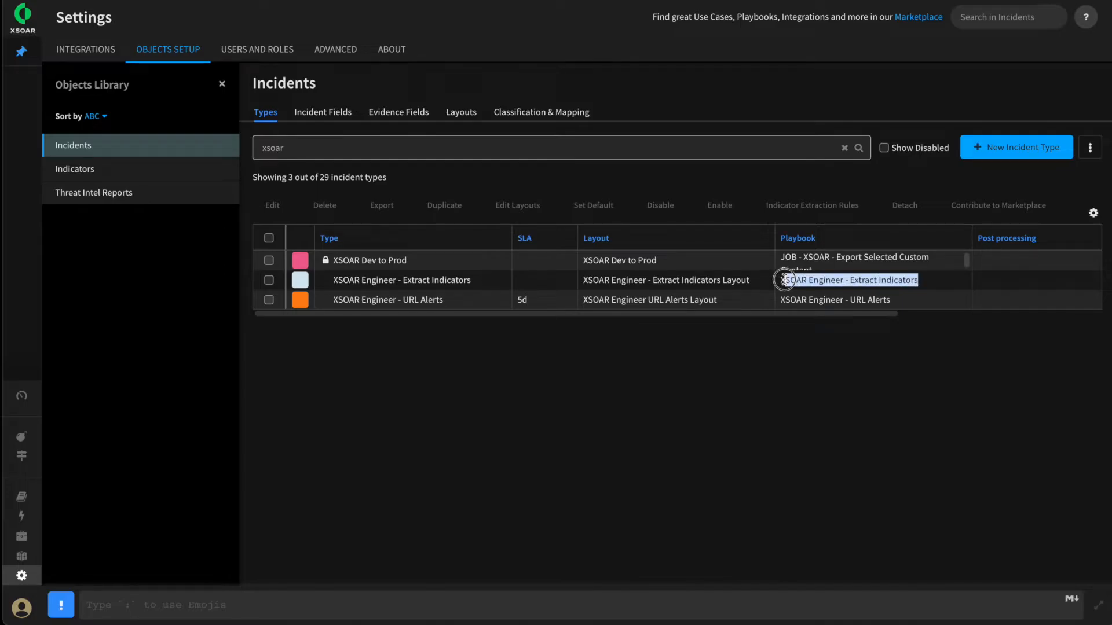
{"action": "left_click", "coordinate": [30, 501]}
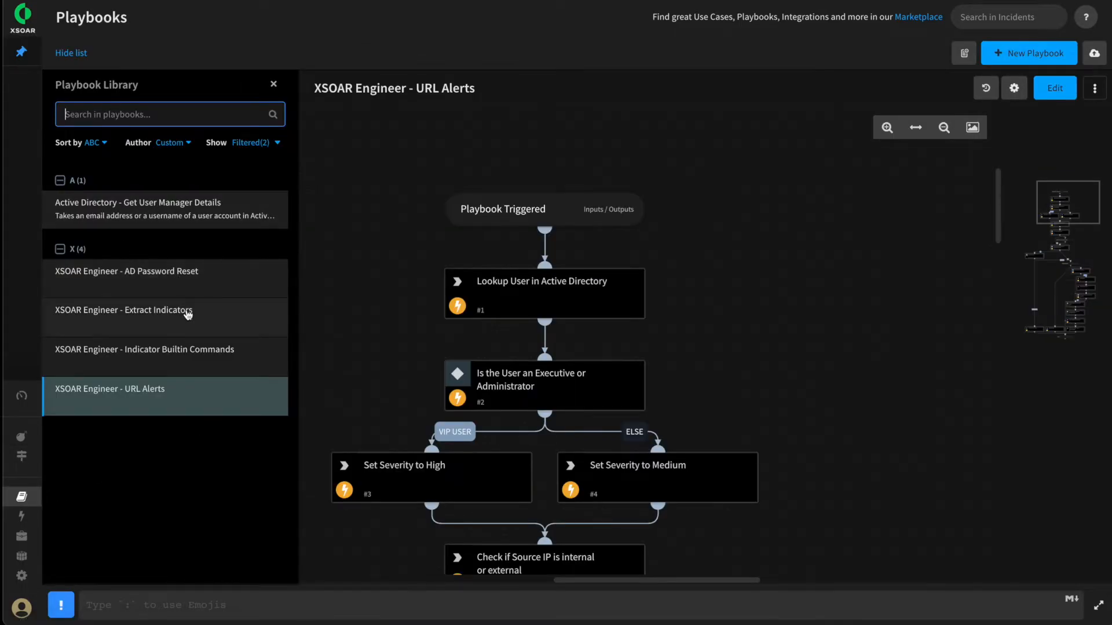
{"action": "left_click", "coordinate": [187, 312]}
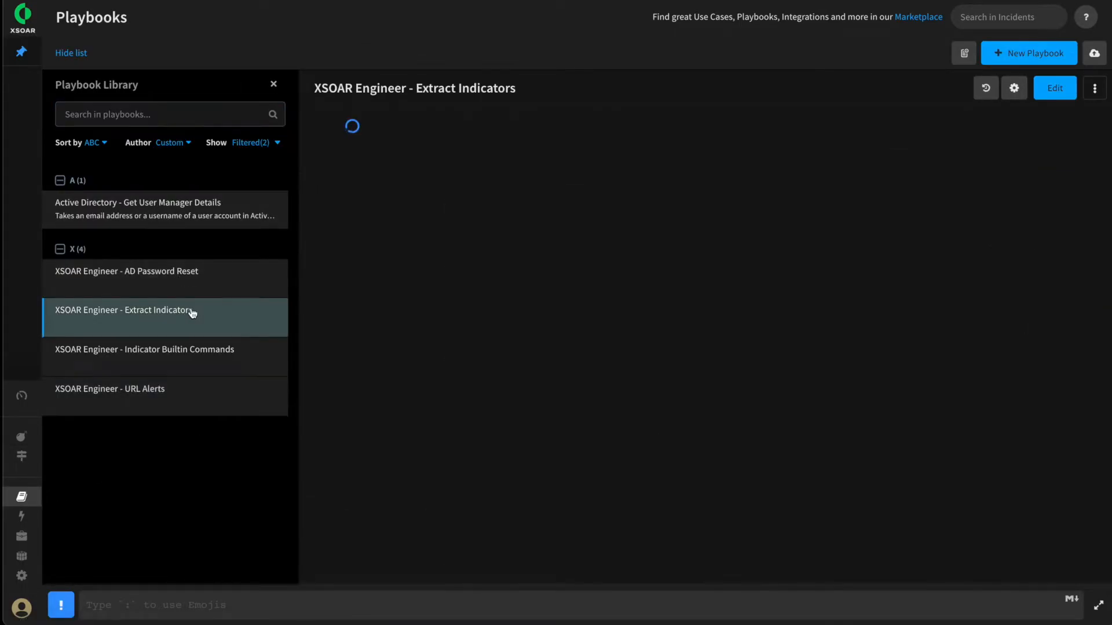
{"action": "left_click_drag", "start_coordinate": [345, 248], "coordinate": [440, 238]}
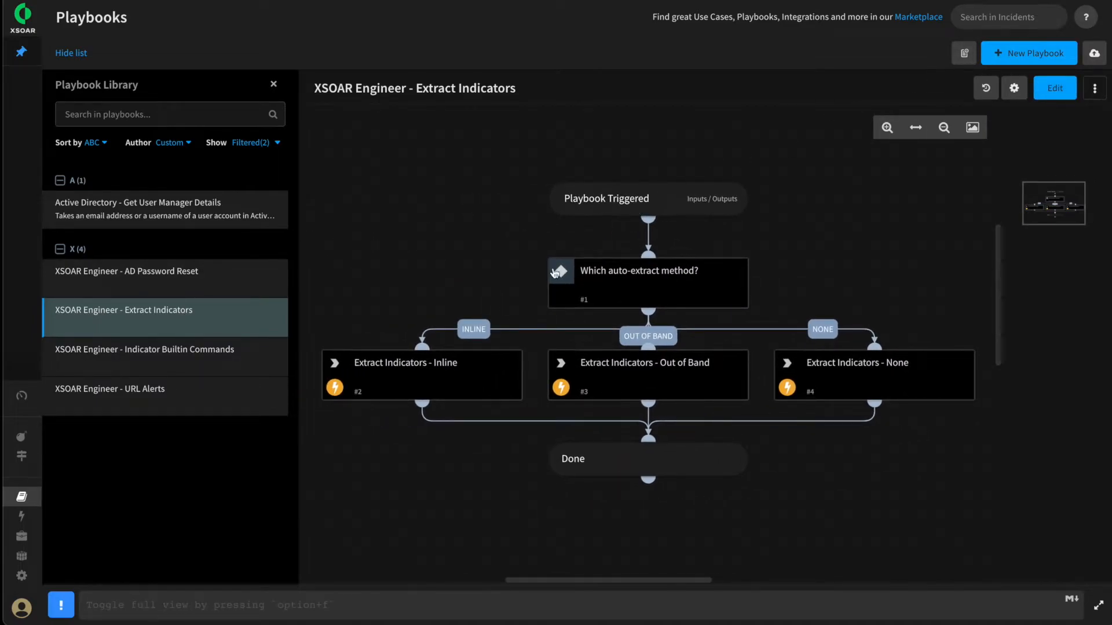
Review the Indicator Extraction mode settings of the playbook's Inline, Out of Band and None extraction tasks
{"action": "left_click", "coordinate": [411, 382]}
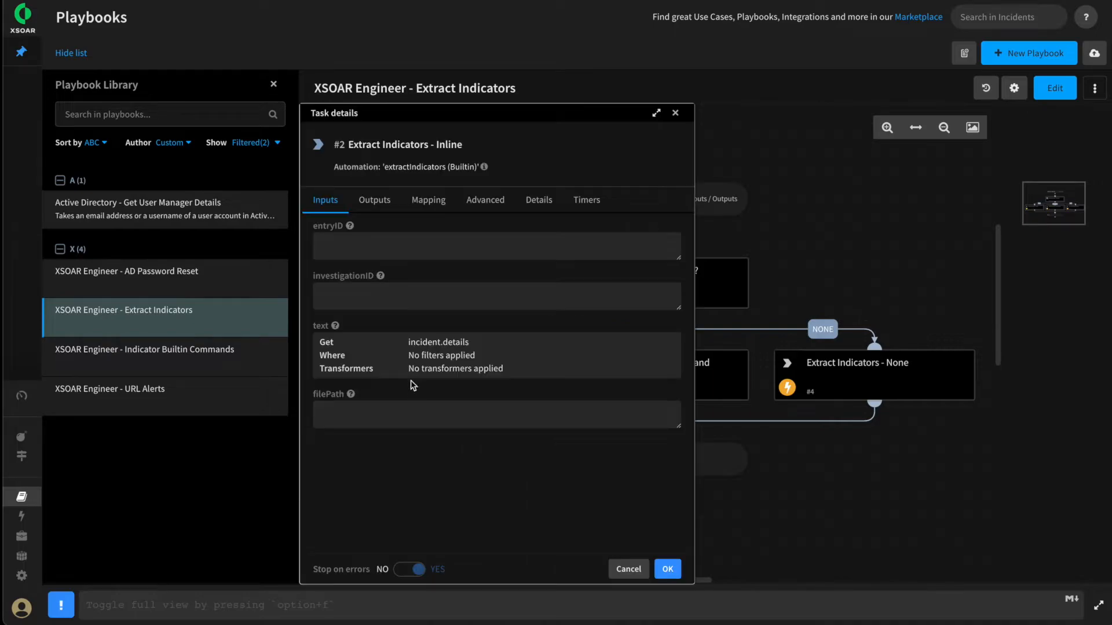
{"action": "left_click", "coordinate": [484, 201]}
{"action": "double_click", "coordinate": [429, 444]}
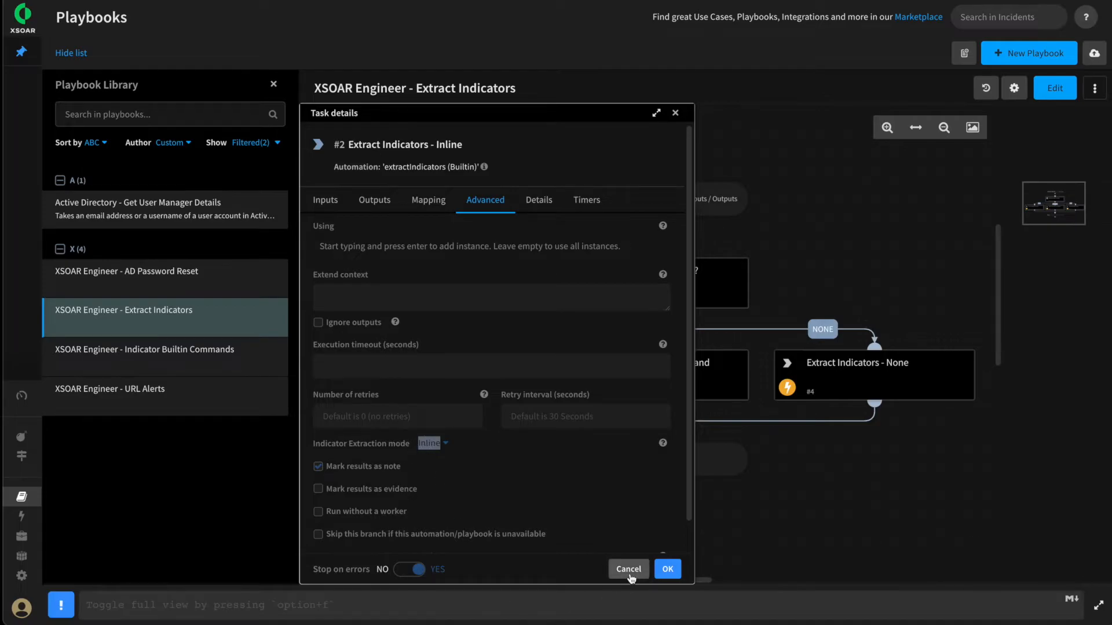
{"action": "left_click", "coordinate": [628, 569]}
{"action": "left_click", "coordinate": [664, 372]}
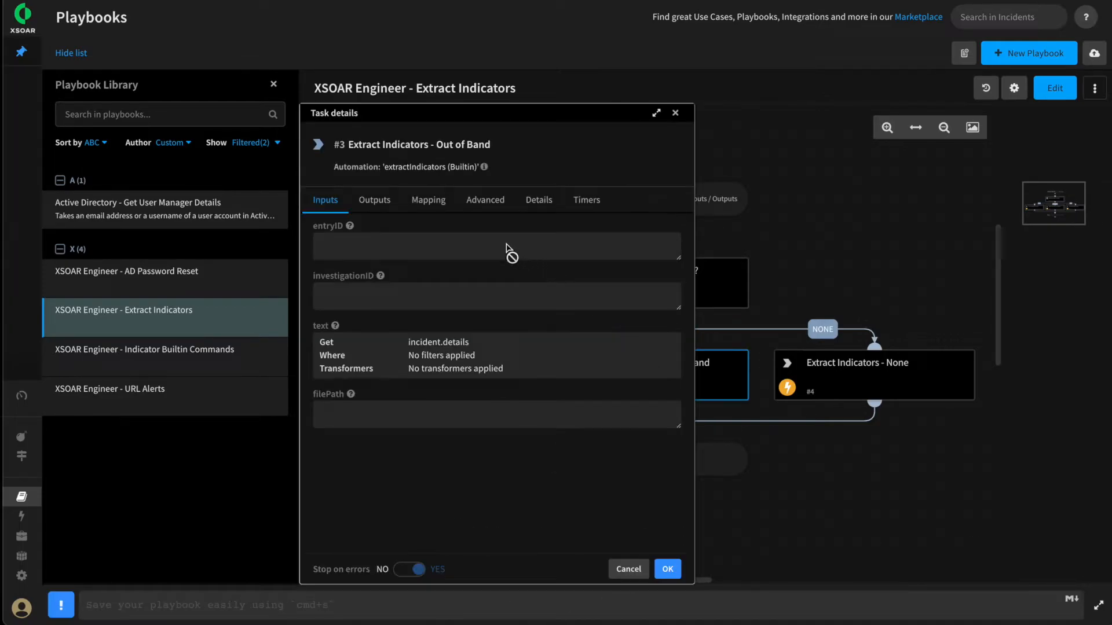
{"action": "left_click", "coordinate": [486, 201]}
{"action": "left_click", "coordinate": [888, 378]}
Review the automation and text input source of the Extract Indicators - None task
{"action": "left_click", "coordinate": [326, 200]}
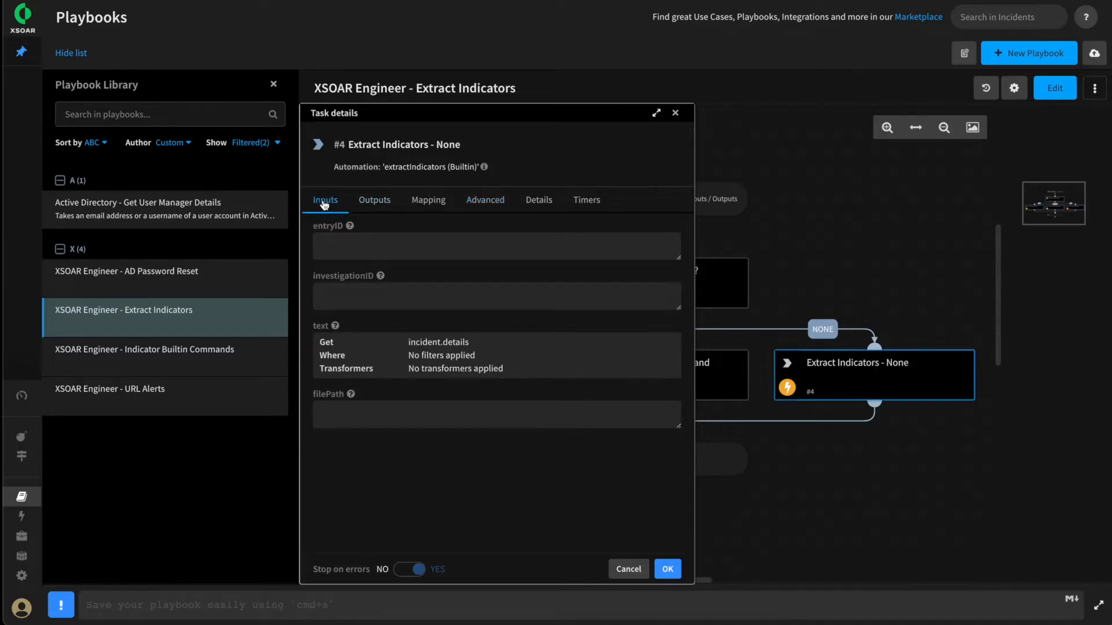
{"action": "left_click_drag", "start_coordinate": [382, 168], "coordinate": [443, 171]}
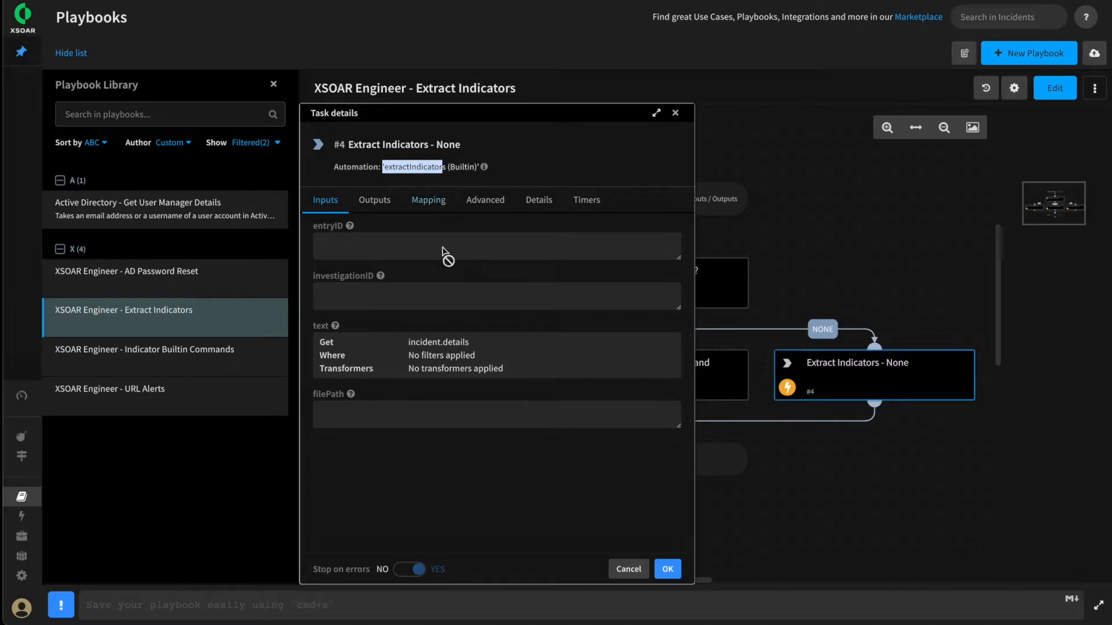
{"action": "left_click_drag", "start_coordinate": [410, 342], "coordinate": [490, 342]}
{"action": "left_click", "coordinate": [488, 345]}
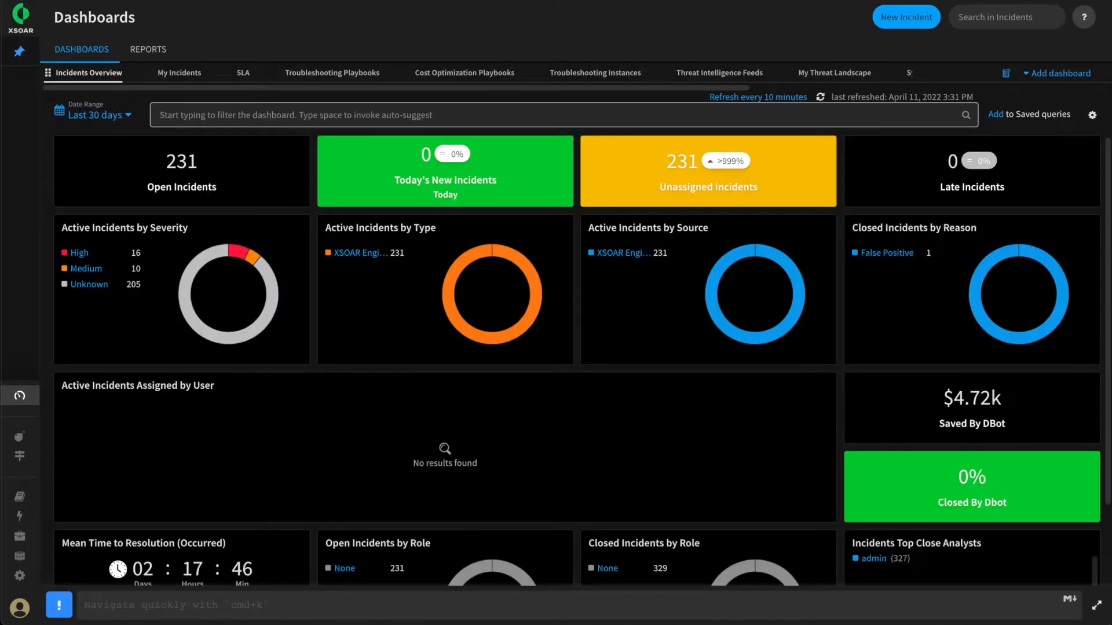
Start a new incident of type XSOAR Engineer - Extract Indicators
{"action": "left_click", "coordinate": [905, 17]}
{"action": "left_click", "coordinate": [551, 251]}
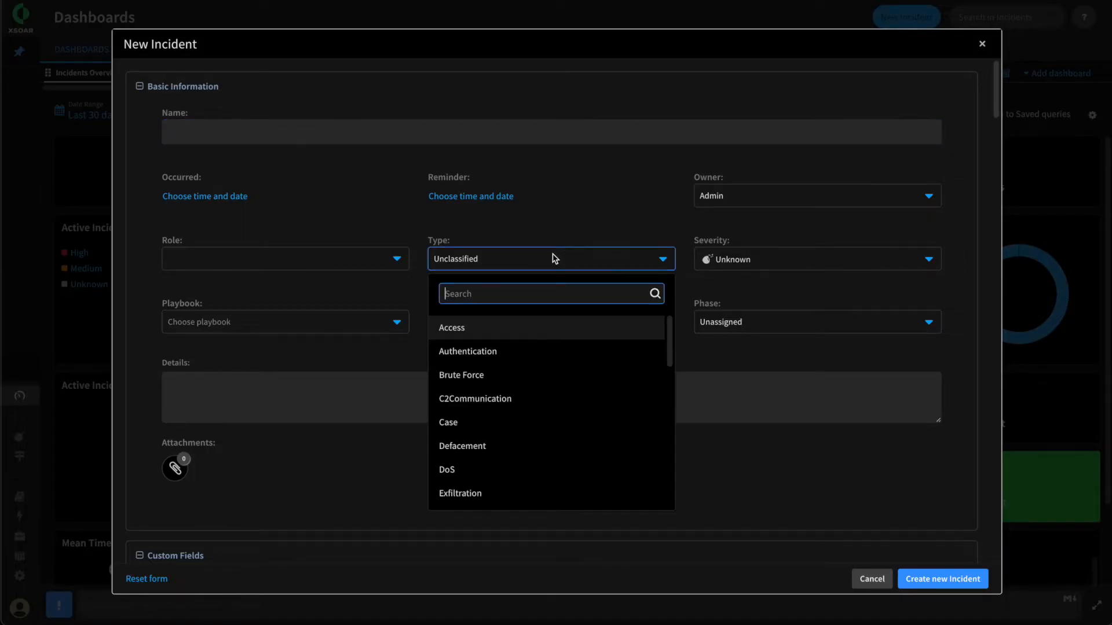
{"action": "type", "text": "xsoar"}
{"action": "left_click", "coordinate": [541, 351]}
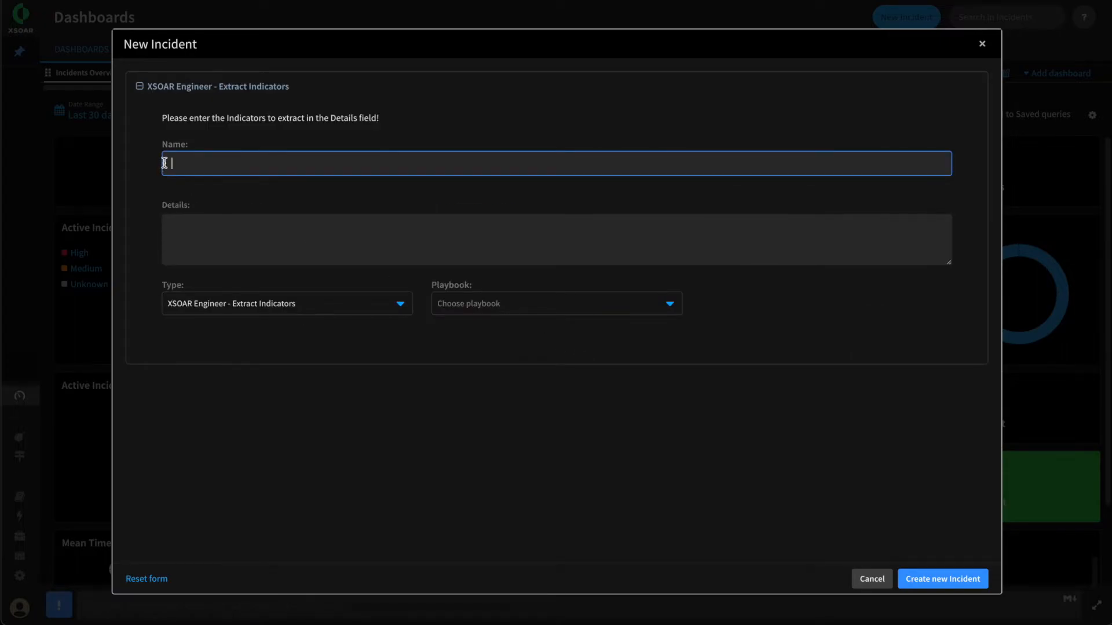
Name the incident Training, enter 9.9.9.9 as its details, and create it
{"action": "type", "text": "Training"}
{"action": "left_click", "coordinate": [236, 229]}
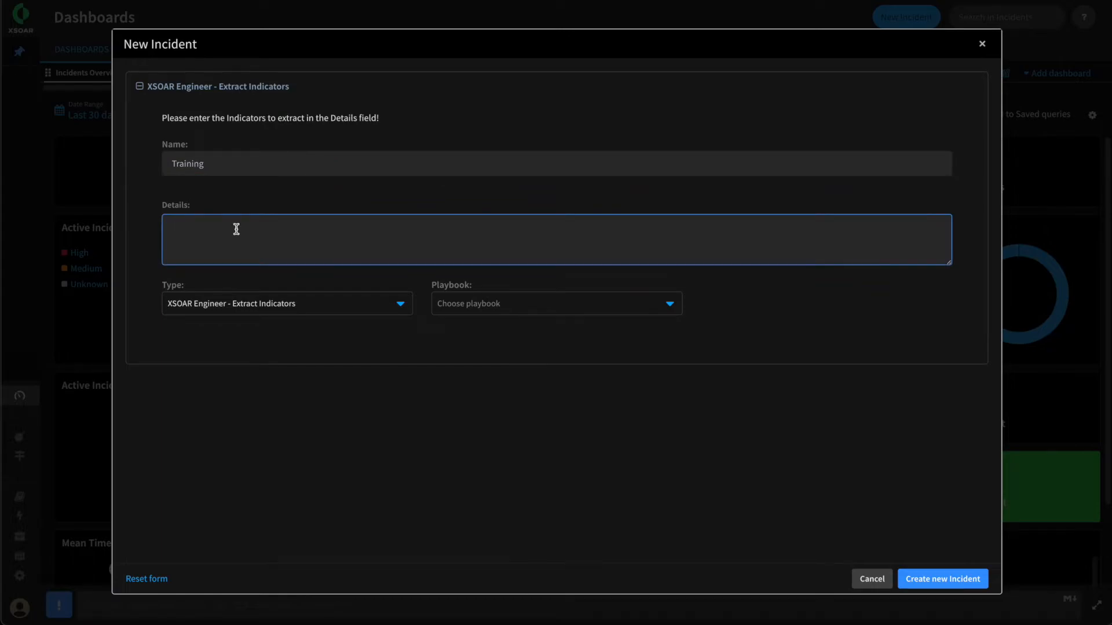
{"action": "type", "text": "9.9.9.9"}
{"action": "left_click", "coordinate": [168, 226]}
{"action": "left_click", "coordinate": [944, 577]}
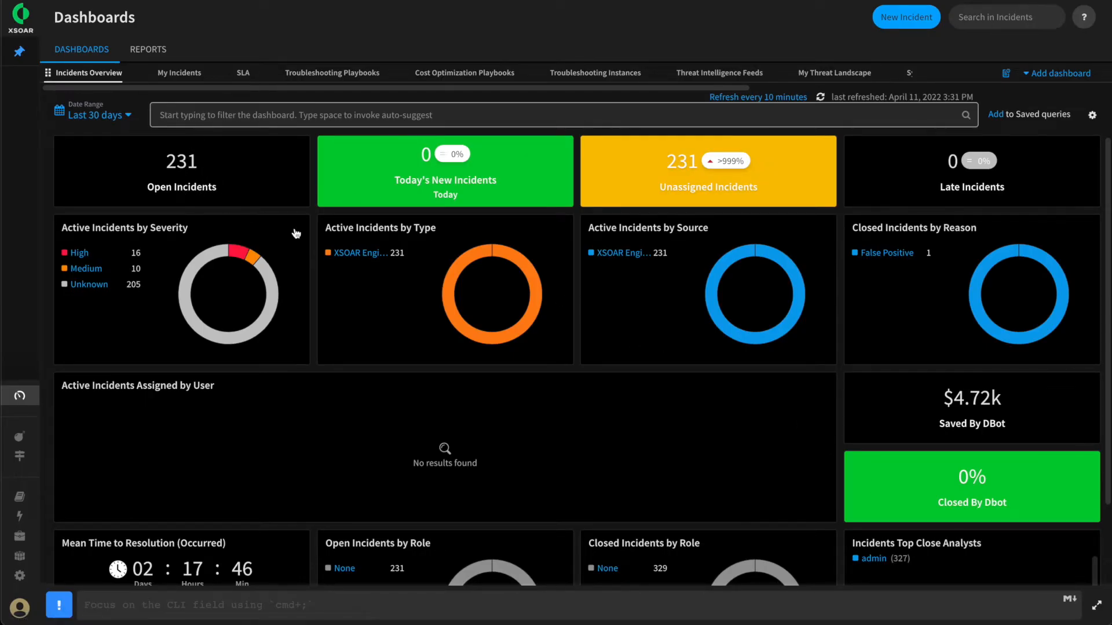
Open the new Training incident and examine the indicator value in its investigation details
{"action": "left_click", "coordinate": [296, 233]}
{"action": "left_click", "coordinate": [141, 370]}
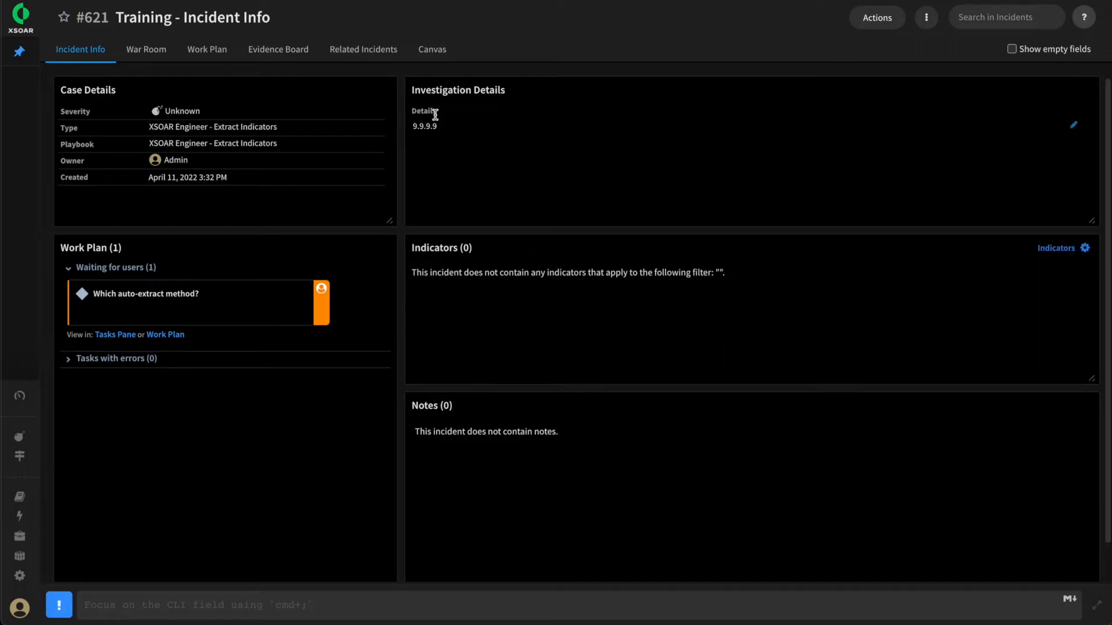
{"action": "left_click_drag", "start_coordinate": [450, 127], "coordinate": [411, 126]}
{"action": "left_click", "coordinate": [459, 180]}
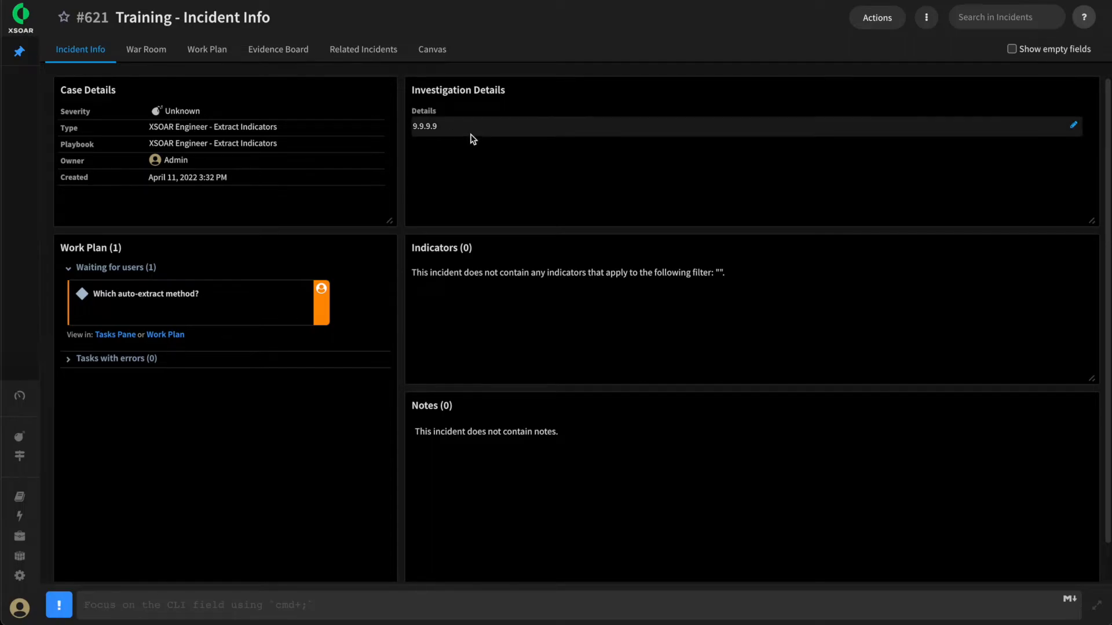
{"action": "left_click_drag", "start_coordinate": [454, 129], "coordinate": [417, 130]}
{"action": "left_click", "coordinate": [471, 186]}
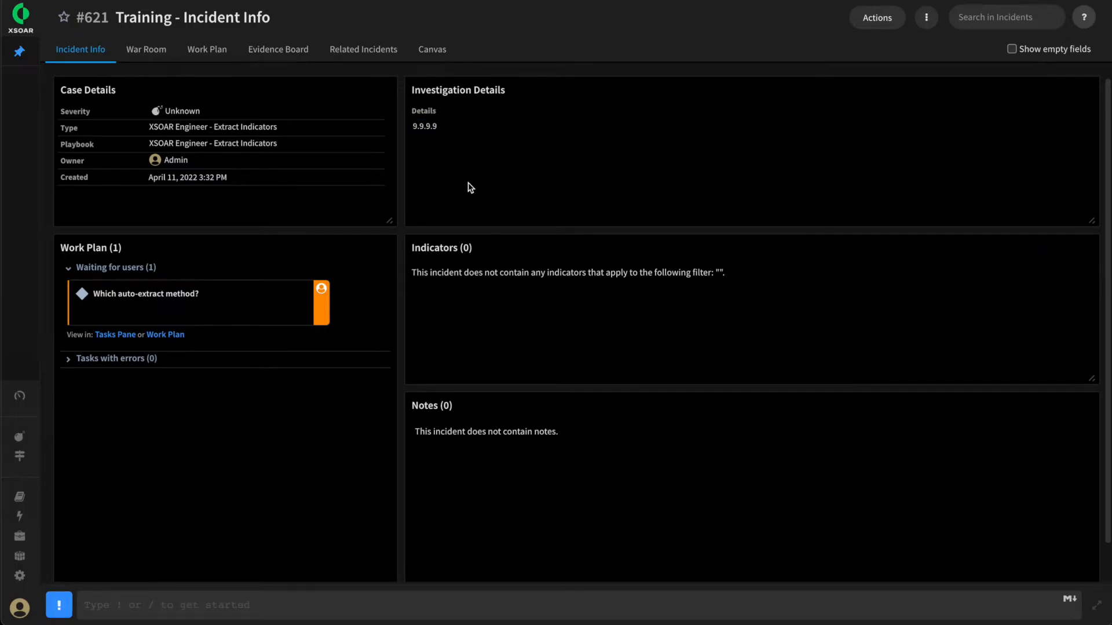
Complete the "Which auto-extract method?" playbook task with the None option and close the incident tasks
{"action": "left_click", "coordinate": [198, 314]}
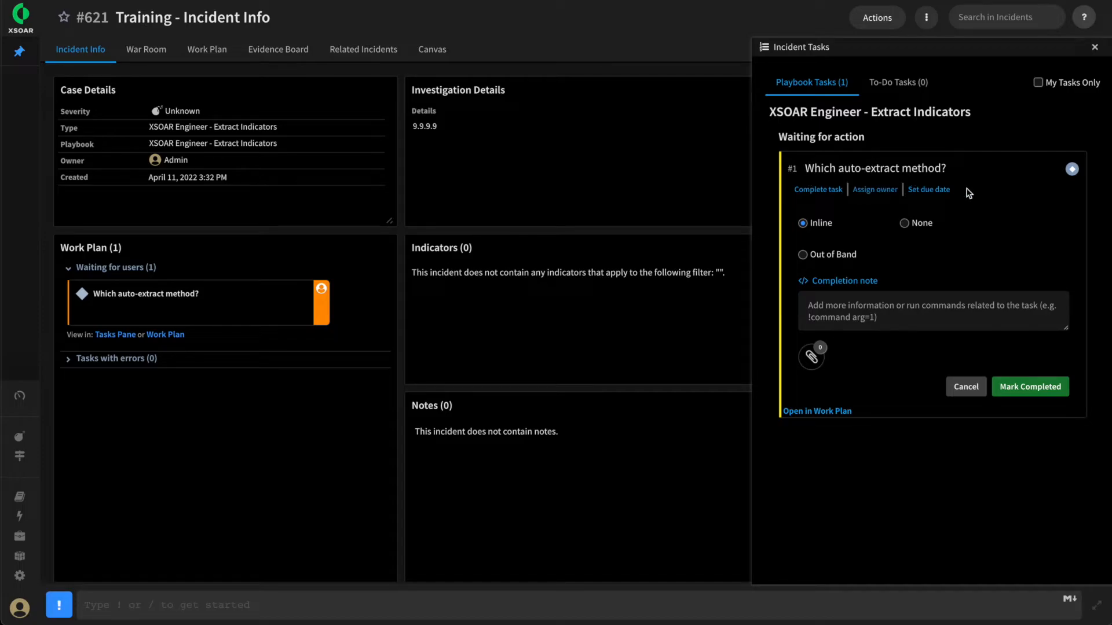
{"action": "left_click", "coordinate": [904, 224]}
{"action": "left_click", "coordinate": [1033, 394]}
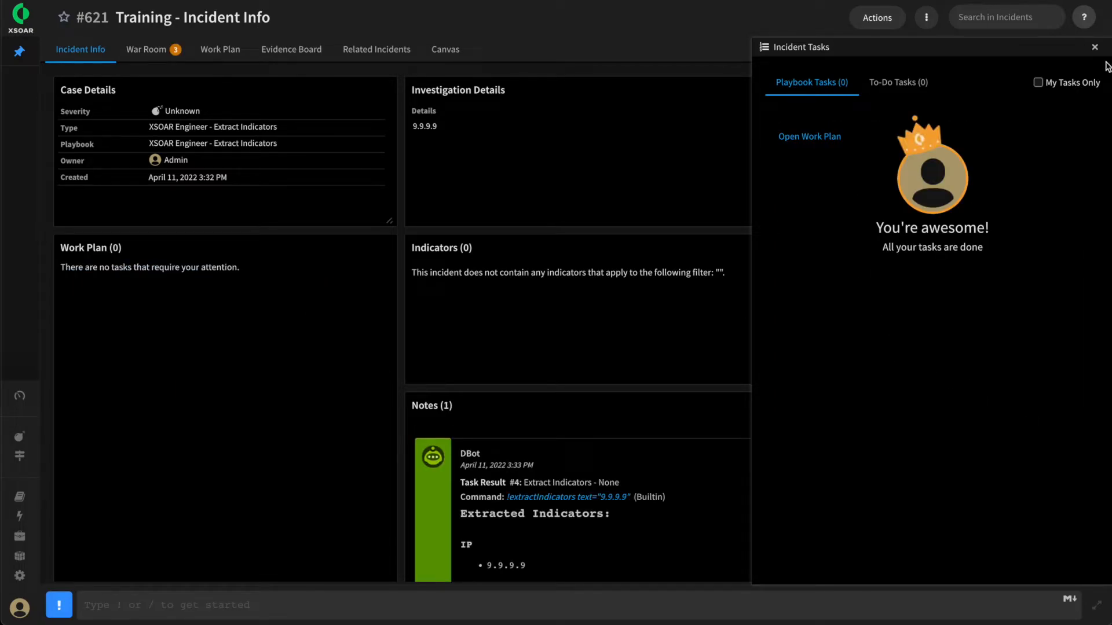
{"action": "left_click", "coordinate": [1094, 47]}
Review the extracted IP in the incident's note and under ExtractedIndicators in its context data, closing the context data when done
{"action": "scroll", "coordinate": [578, 420], "scroll_direction": "down", "scroll_amount": 1}
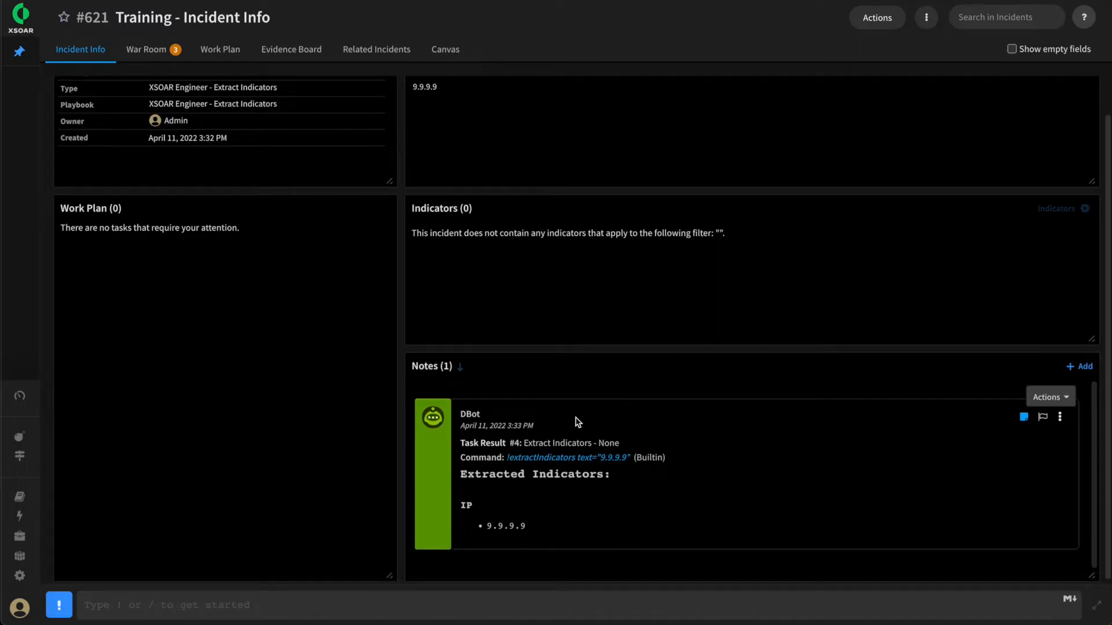
{"action": "left_click_drag", "start_coordinate": [532, 527], "coordinate": [487, 526]}
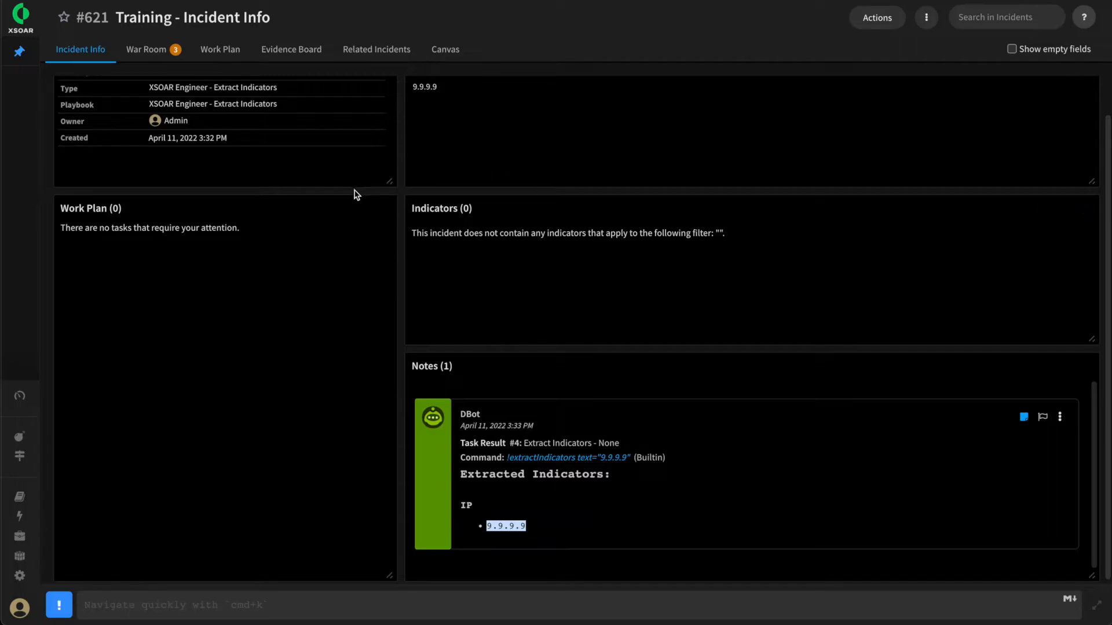
{"action": "left_click", "coordinate": [926, 19]}
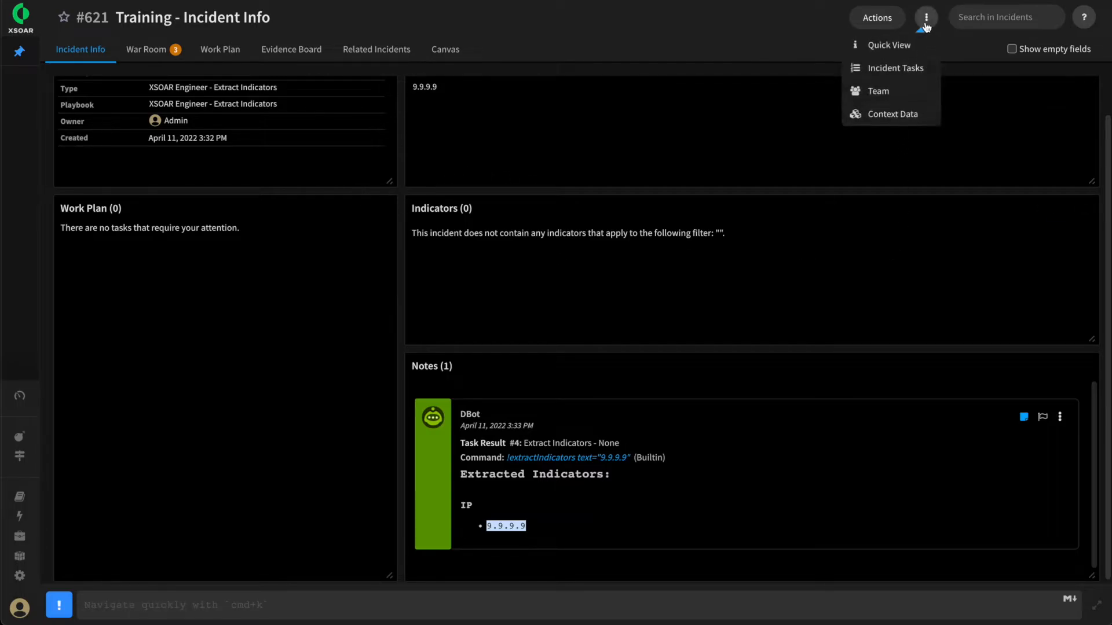
{"action": "left_click", "coordinate": [899, 119]}
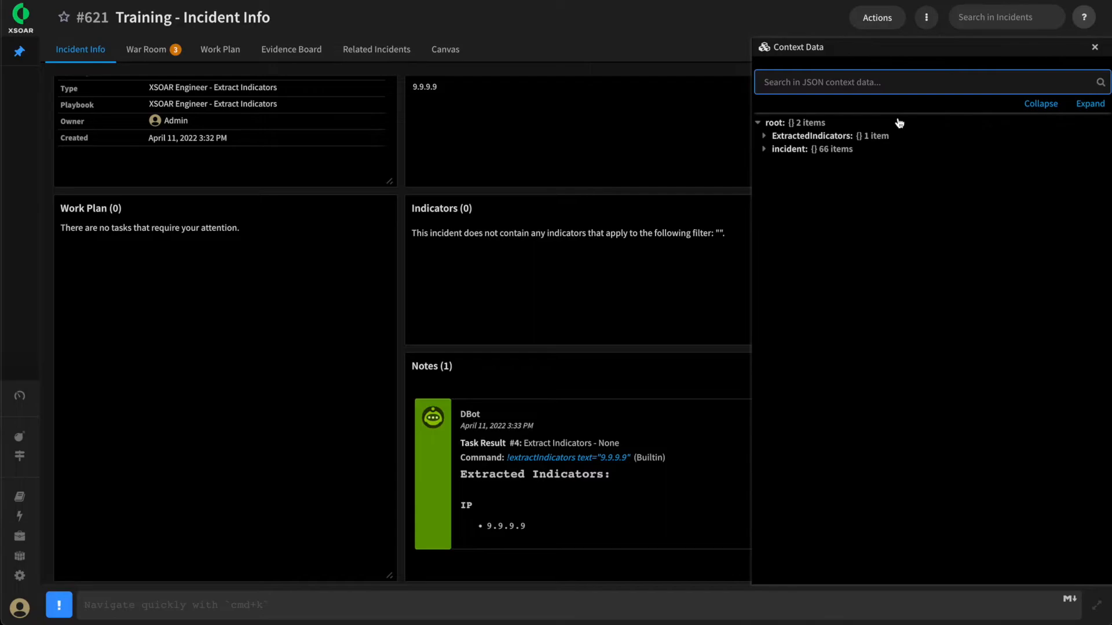
{"action": "left_click", "coordinate": [784, 139]}
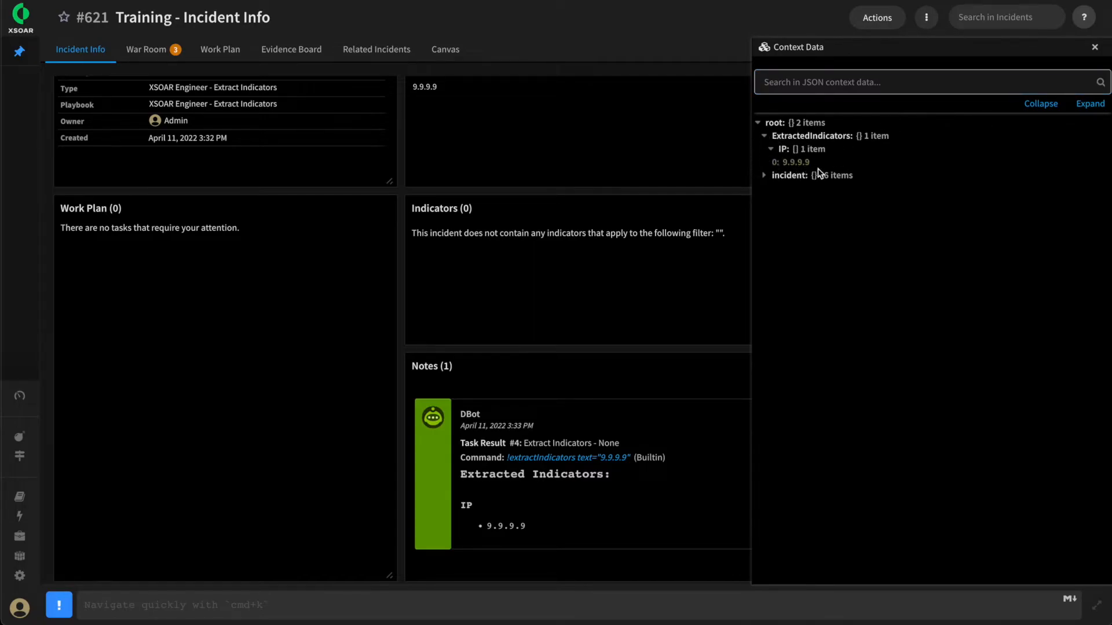
{"action": "left_click", "coordinate": [771, 124]}
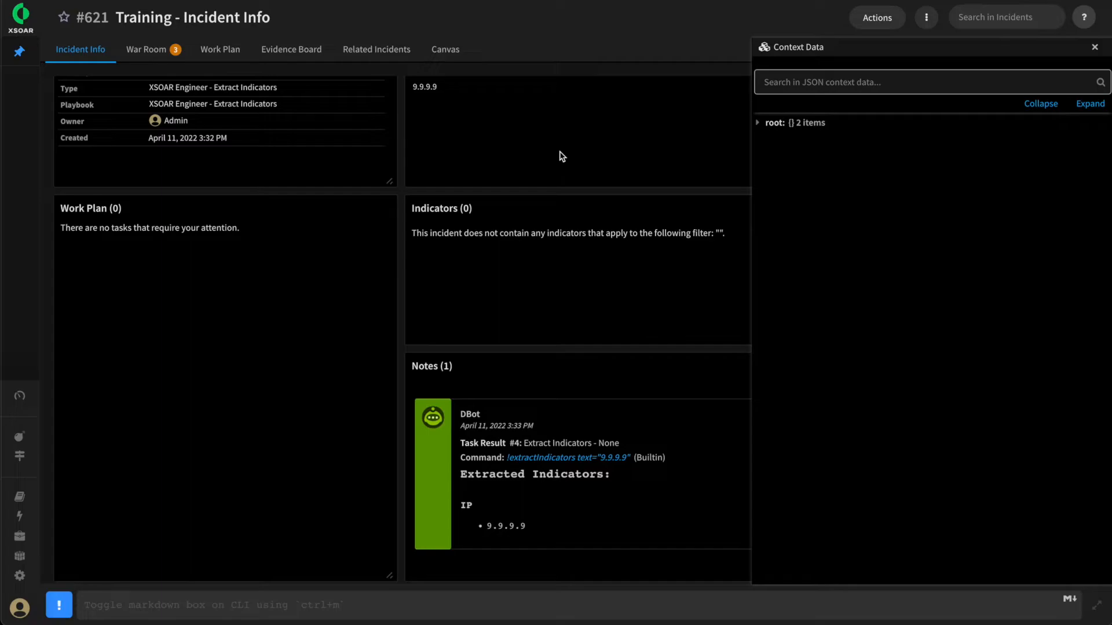
{"action": "left_click", "coordinate": [1094, 47]}
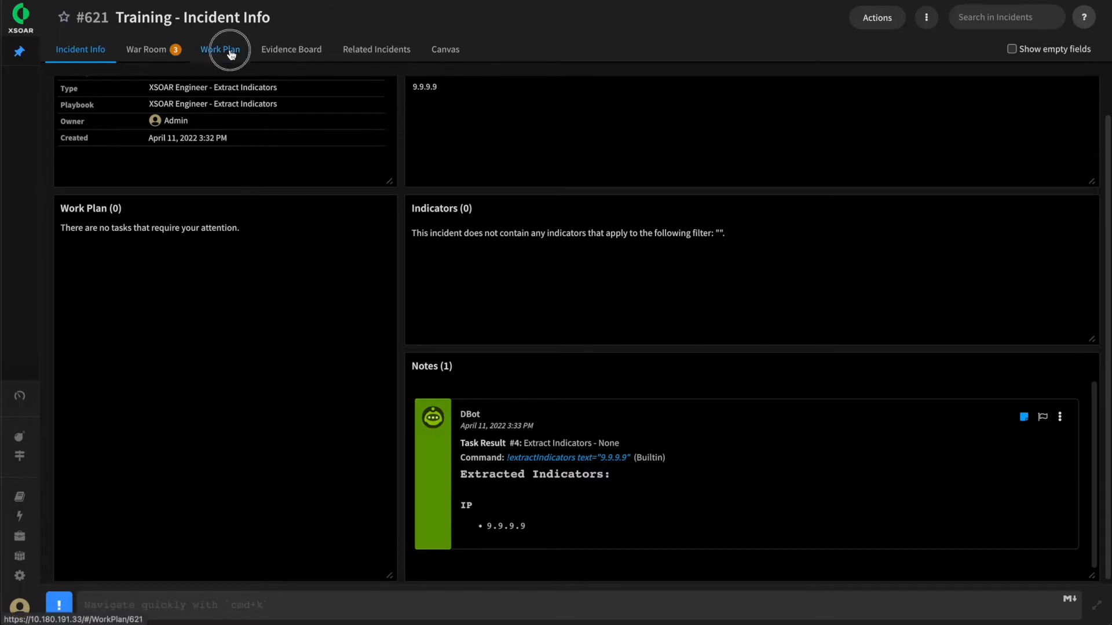
Rerun the Extract Indicators playbook in the incident's work plan and complete the "Which auto-extract method?" task with the Inline option
{"action": "left_click", "coordinate": [228, 50]}
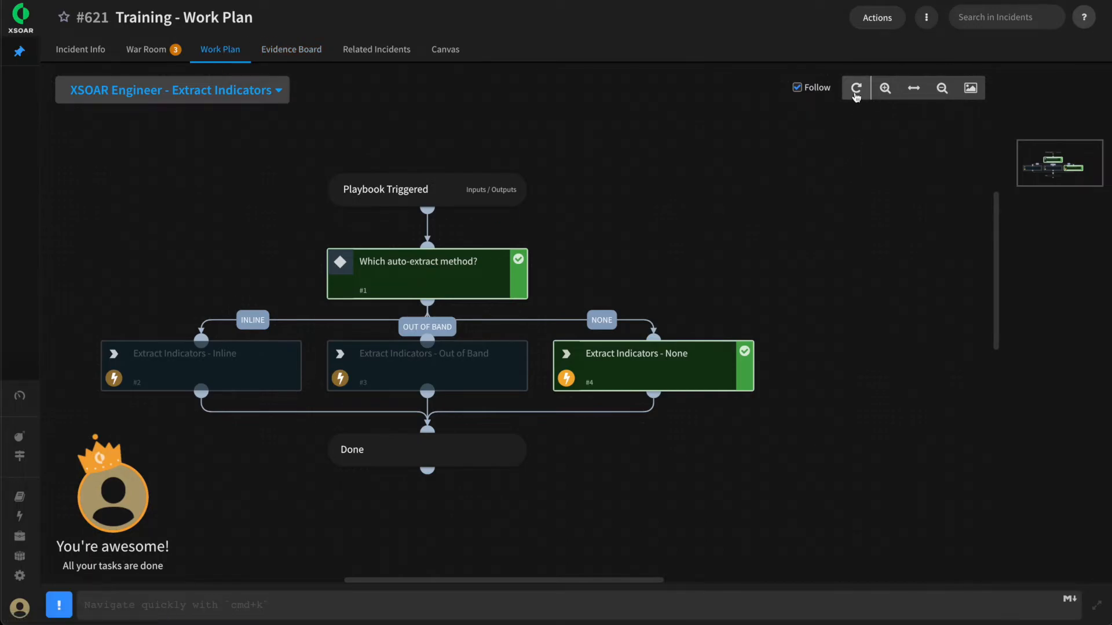
{"action": "left_click", "coordinate": [856, 90]}
{"action": "left_click", "coordinate": [684, 381]}
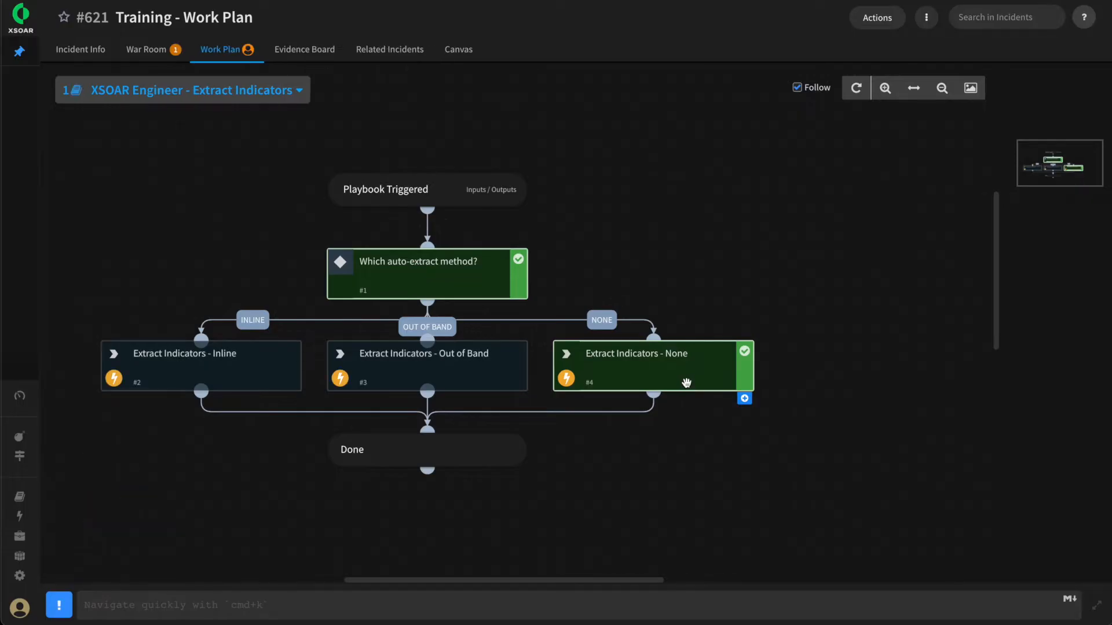
{"action": "left_click", "coordinate": [430, 269]}
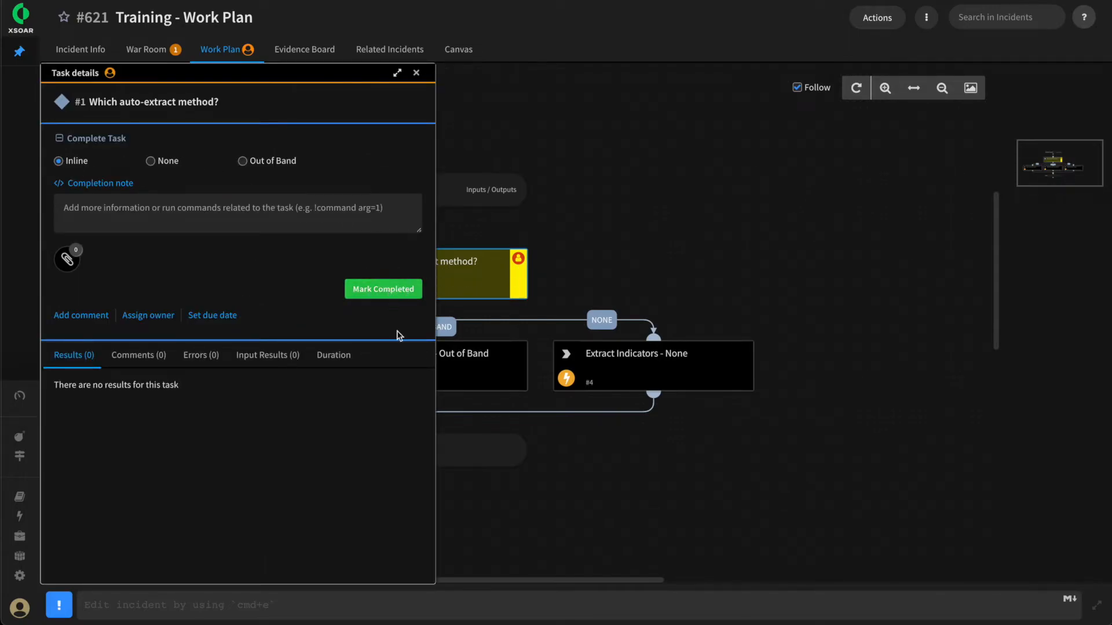
{"action": "left_click", "coordinate": [391, 292]}
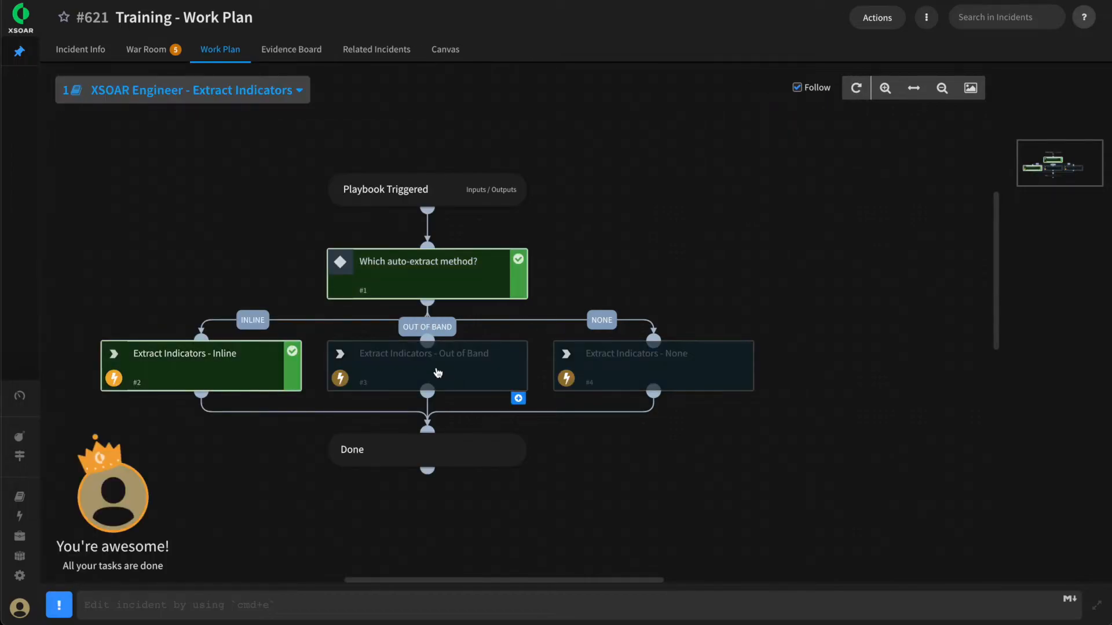
Review the indicators listed in the incident's info and open the quick view of the IP 9.9.9.9
{"action": "left_click", "coordinate": [68, 57]}
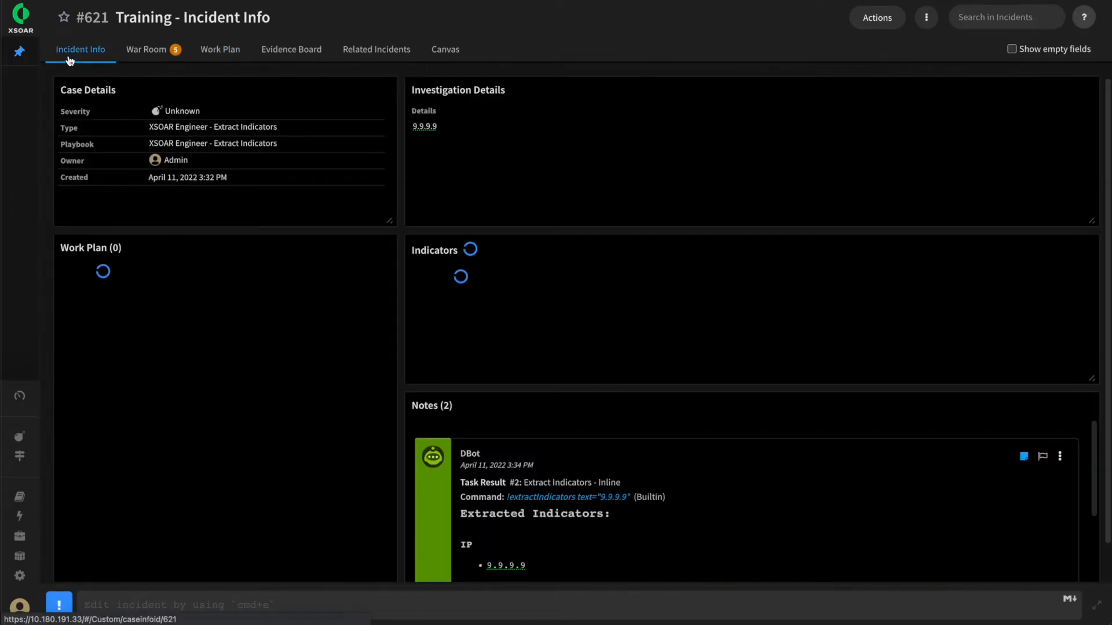
{"action": "left_click_drag", "start_coordinate": [528, 321], "coordinate": [484, 323]}
{"action": "left_click", "coordinate": [589, 328]}
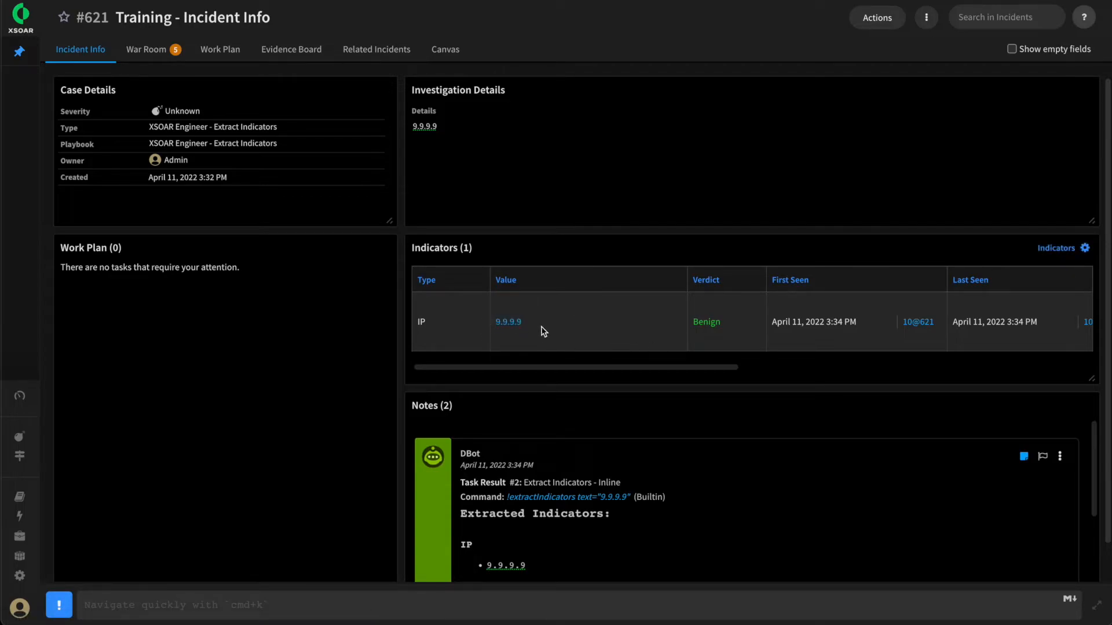
{"action": "left_click", "coordinate": [513, 323]}
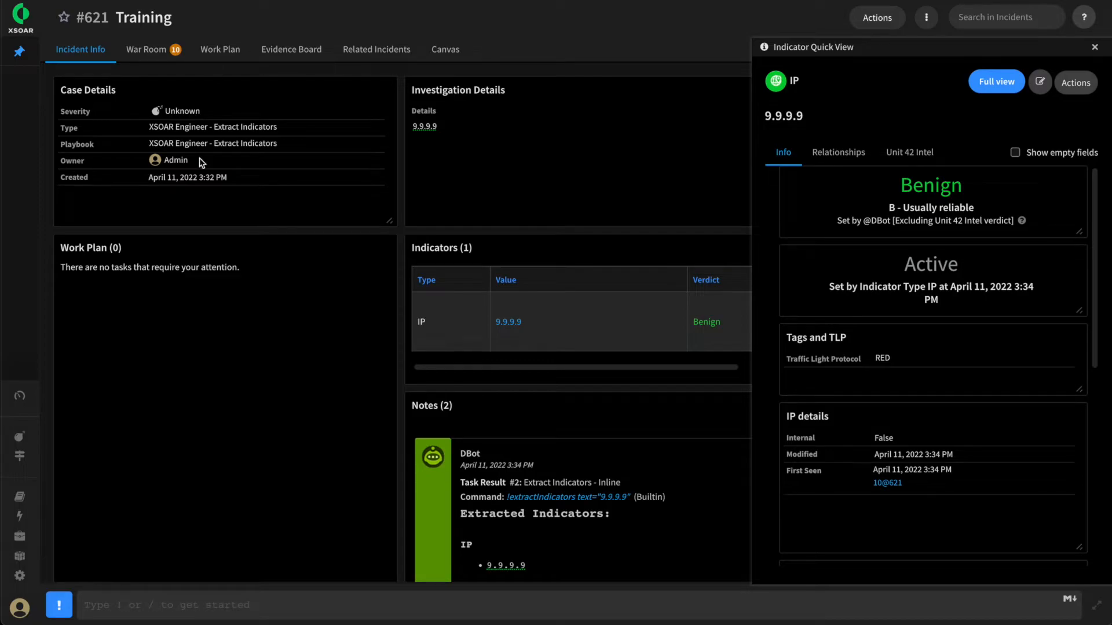
In the XSOAR Engineer - Indicator Builtin Commands playbook, examine the automation, value and type inputs of the createNewIndicator task
{"action": "left_click", "coordinate": [20, 498]}
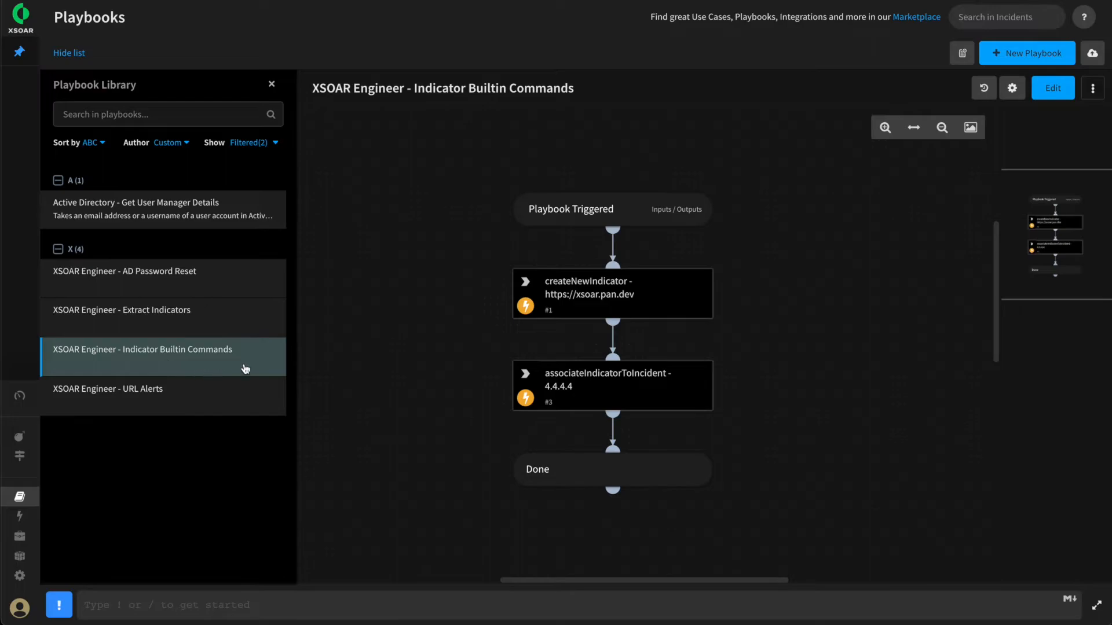
{"action": "left_click", "coordinate": [606, 298]}
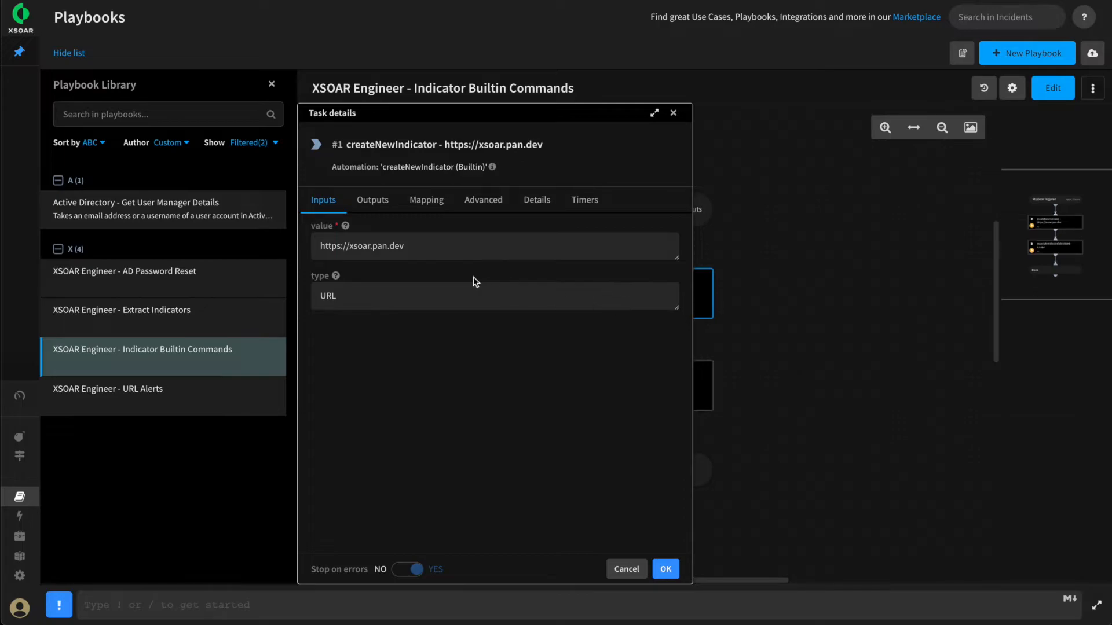
{"action": "left_click_drag", "start_coordinate": [382, 169], "coordinate": [450, 168]}
{"action": "left_click", "coordinate": [423, 267]}
{"action": "left_click_drag", "start_coordinate": [380, 303], "coordinate": [324, 298]}
{"action": "left_click_drag", "start_coordinate": [408, 246], "coordinate": [318, 249]}
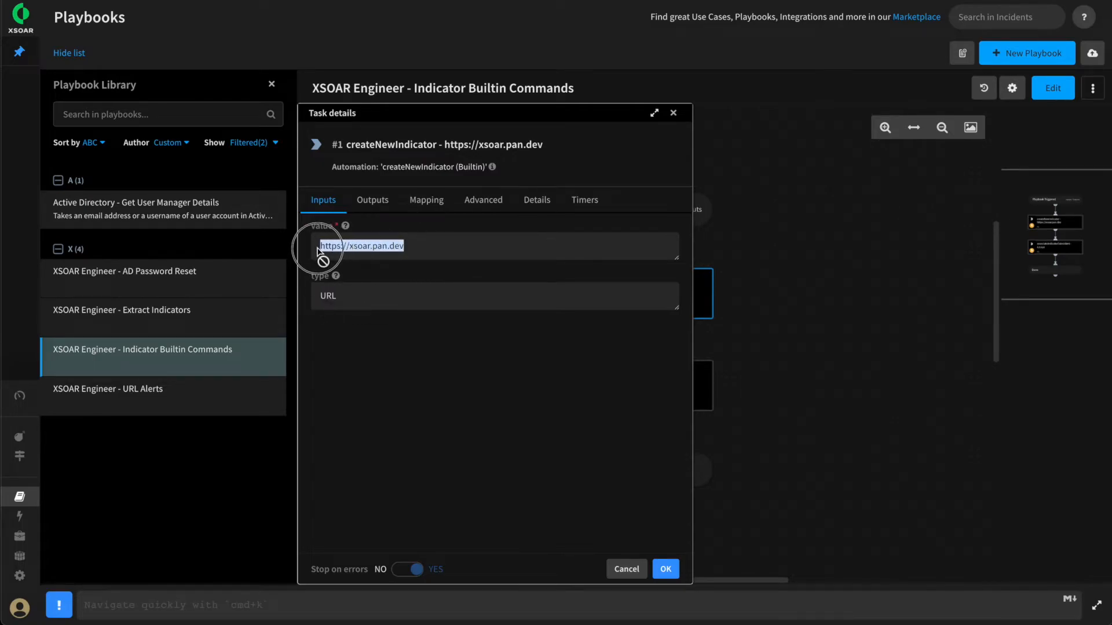
{"action": "left_click", "coordinate": [419, 247]}
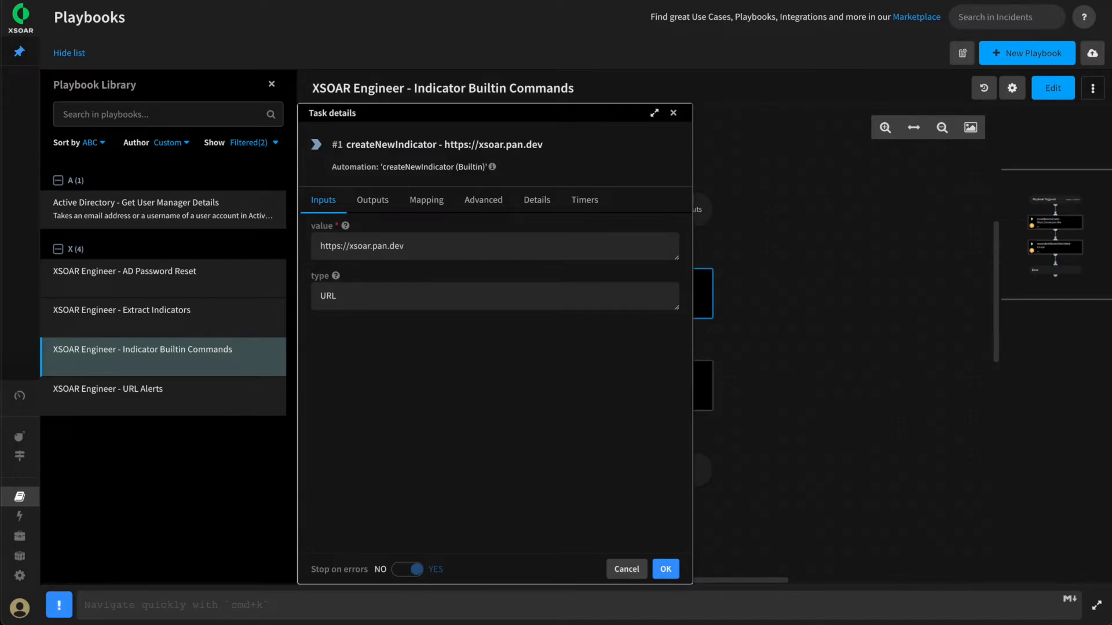
{"action": "left_click", "coordinate": [665, 569]}
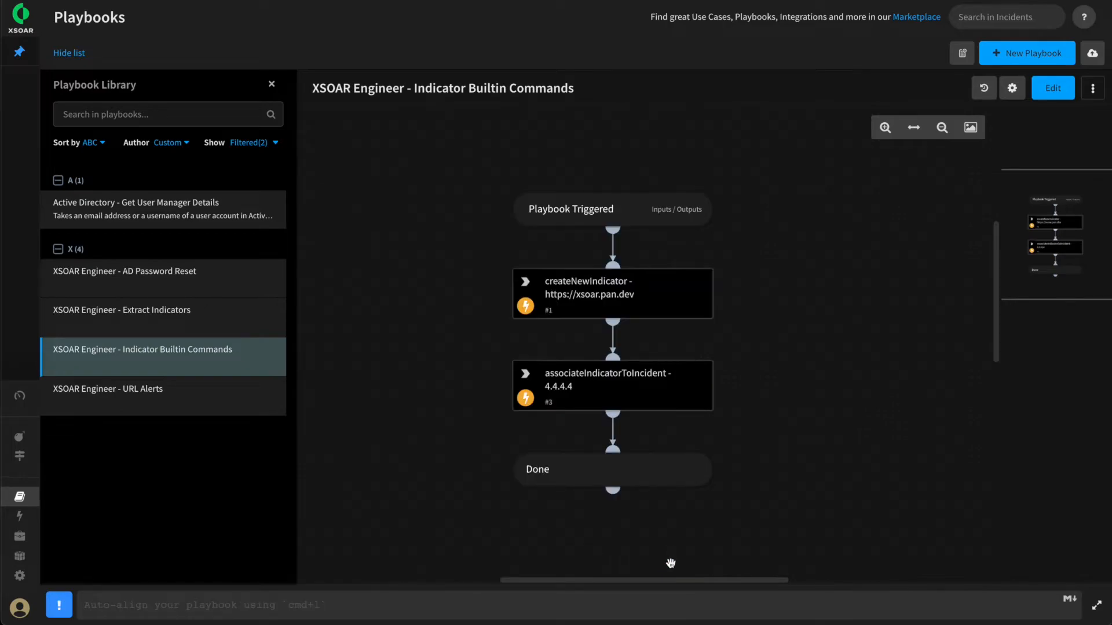
Examine the automation, value and incidentId inputs of the associateIndicatorToIncident task in the same playbook
{"action": "left_click", "coordinate": [616, 390]}
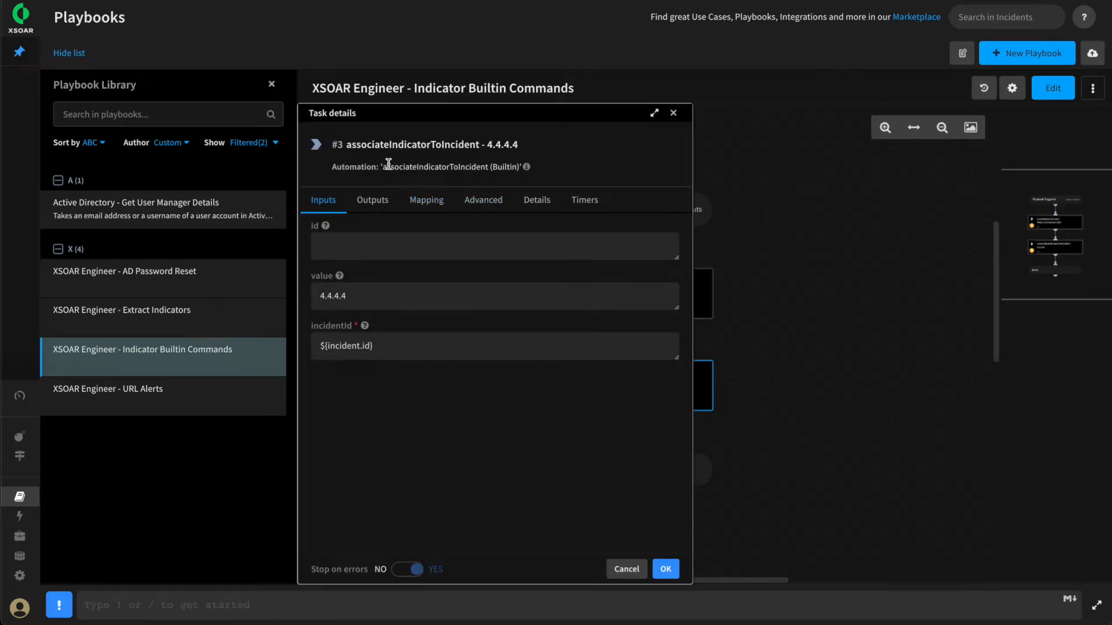
{"action": "left_click_drag", "start_coordinate": [383, 167], "coordinate": [485, 179]}
{"action": "left_click", "coordinate": [482, 176]}
{"action": "left_click", "coordinate": [326, 303]}
{"action": "left_click_drag", "start_coordinate": [324, 300], "coordinate": [311, 300]}
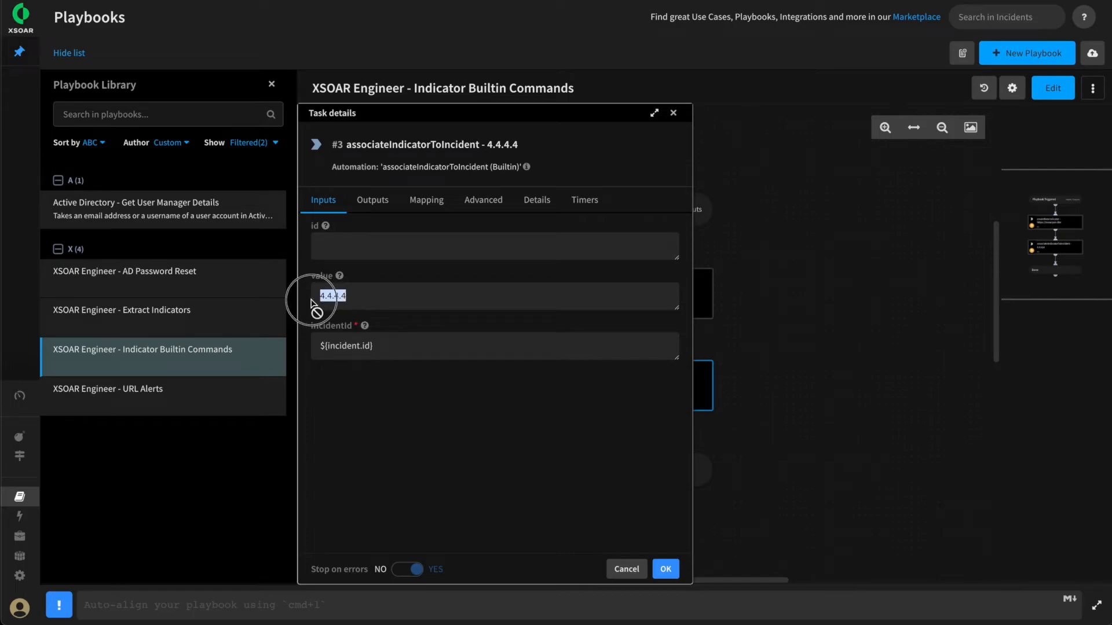
{"action": "left_click_drag", "start_coordinate": [387, 348], "coordinate": [316, 346]}
{"action": "left_click", "coordinate": [399, 350]}
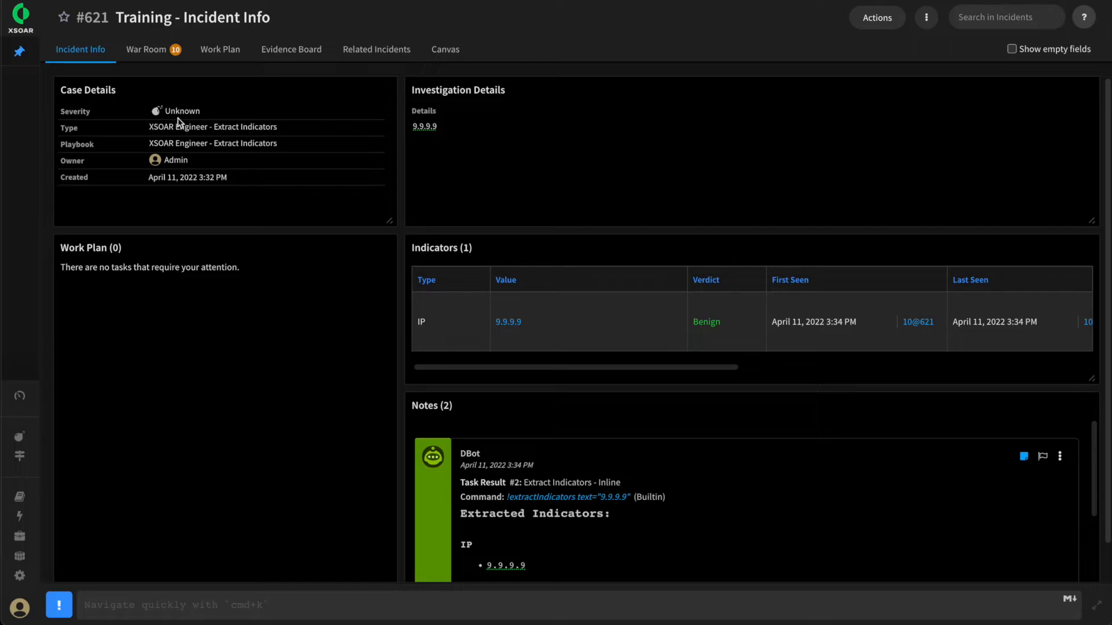
Change the Training incident's playbook to XSOAR Engineer - Indicator Builtin Commands and confirm the removal of its existing tasks
{"action": "left_click", "coordinate": [221, 51]}
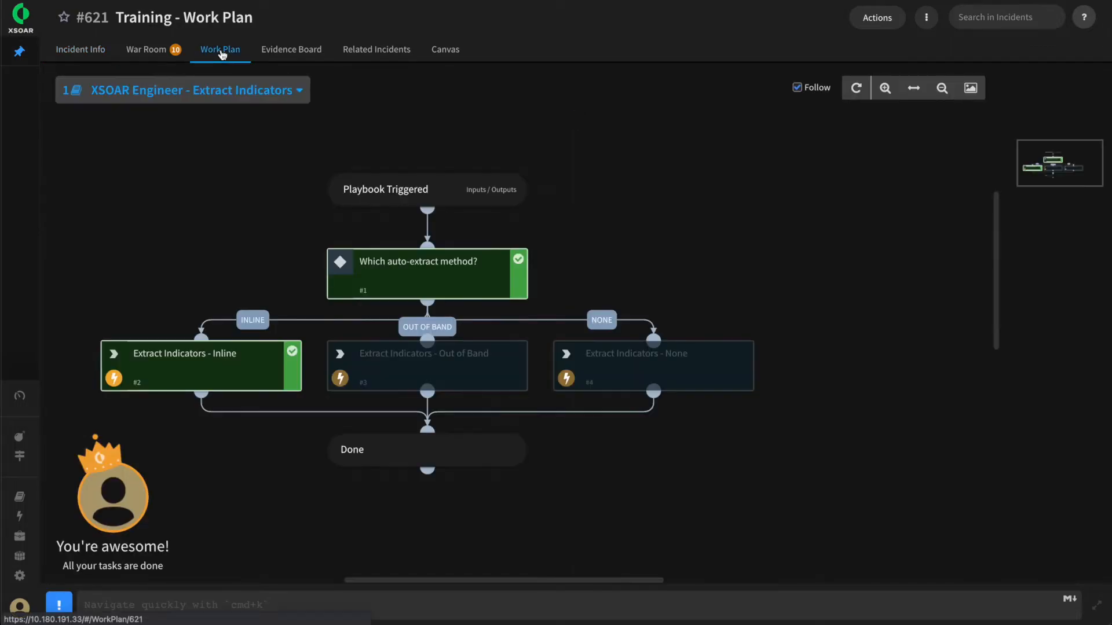
{"action": "left_click", "coordinate": [291, 91]}
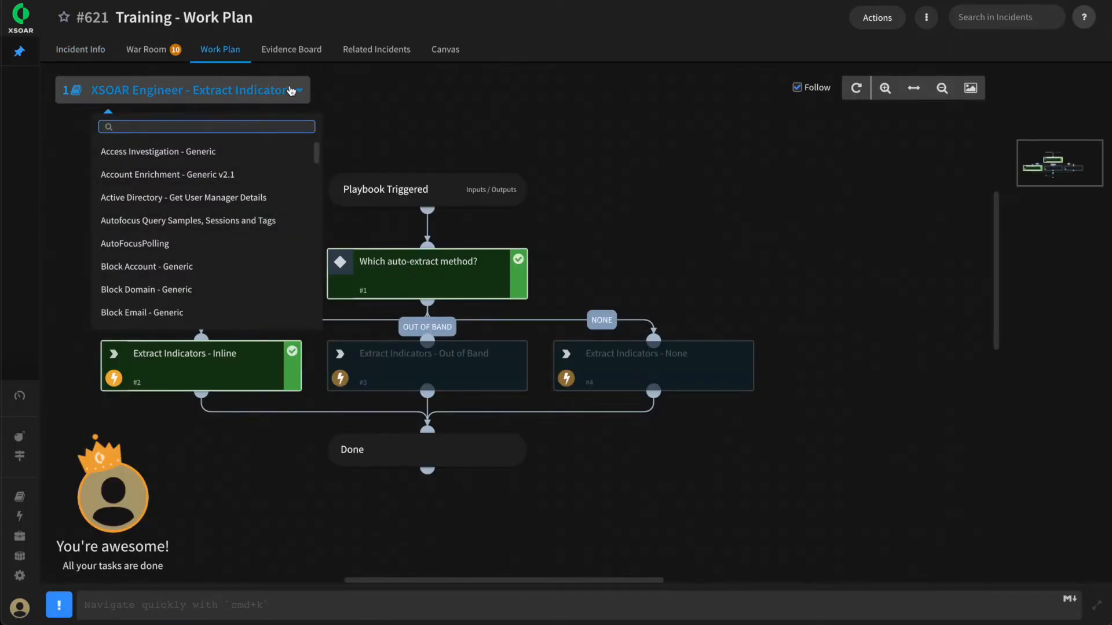
{"action": "type", "text": "xsoar"}
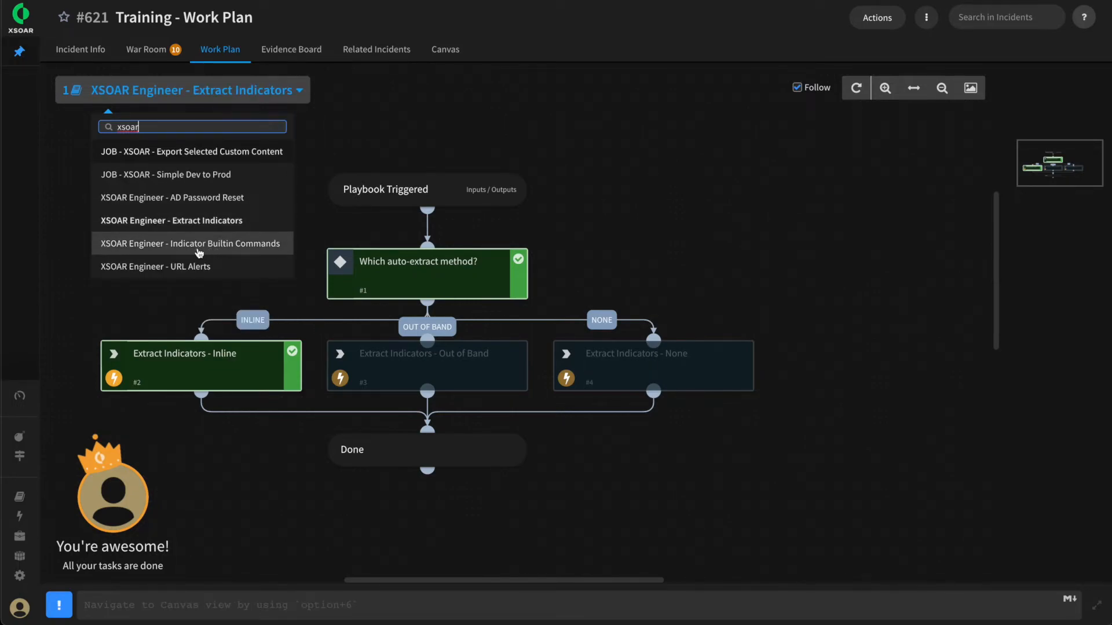
{"action": "left_click", "coordinate": [196, 252]}
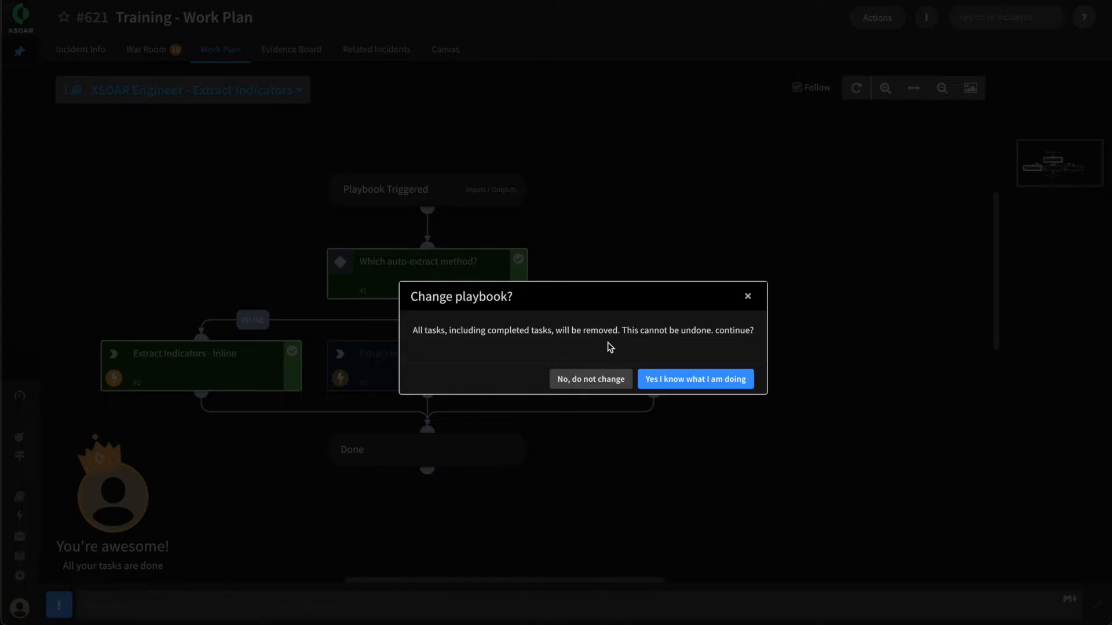
{"action": "left_click", "coordinate": [690, 384]}
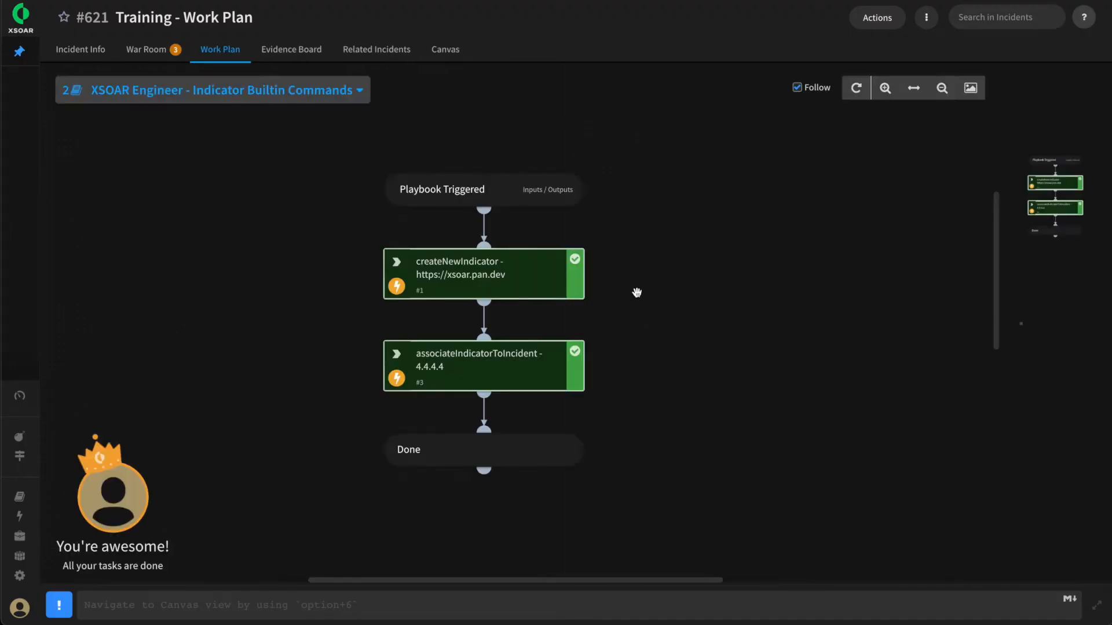
View the details of the createNewIndicator and associateIndicatorToIncident tasks in the work plan, closing them when done
{"action": "left_click", "coordinate": [500, 284]}
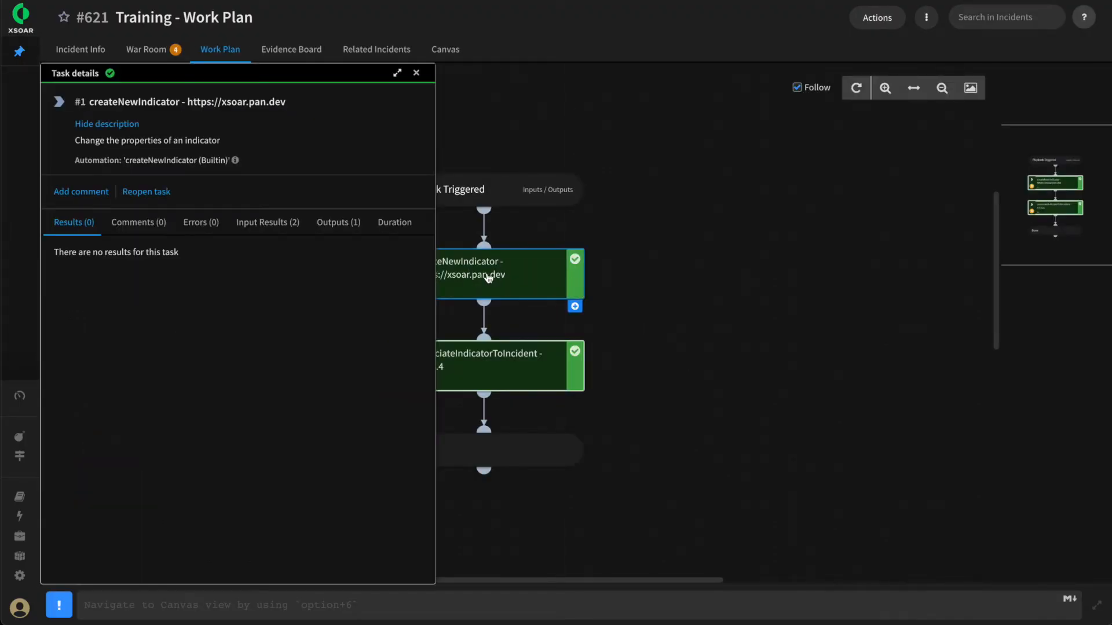
{"action": "left_click", "coordinate": [506, 360]}
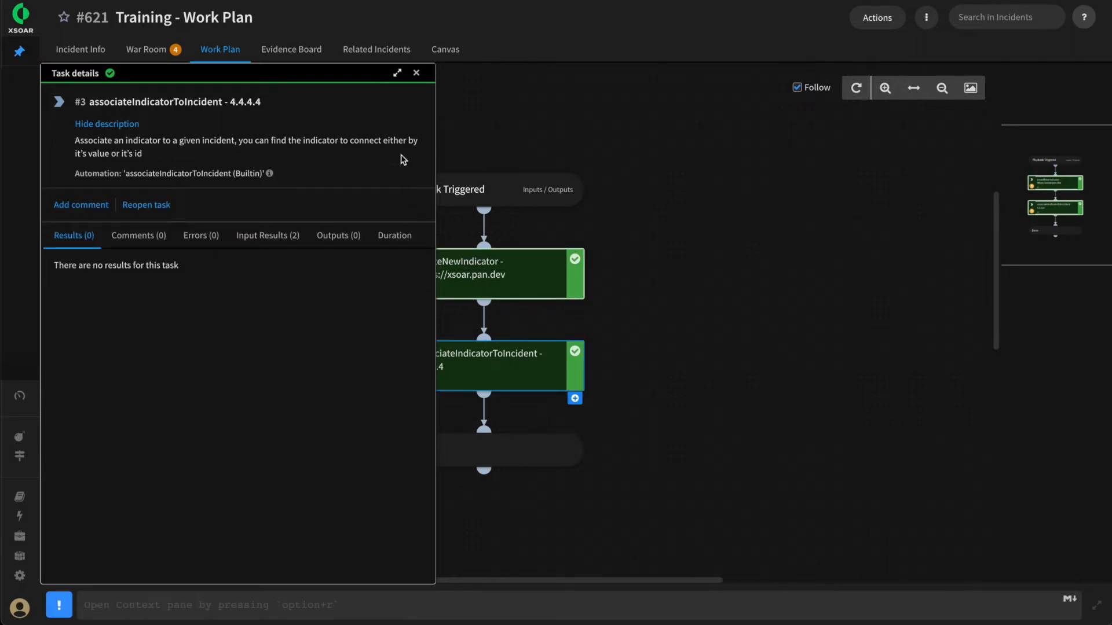
{"action": "left_click", "coordinate": [417, 73]}
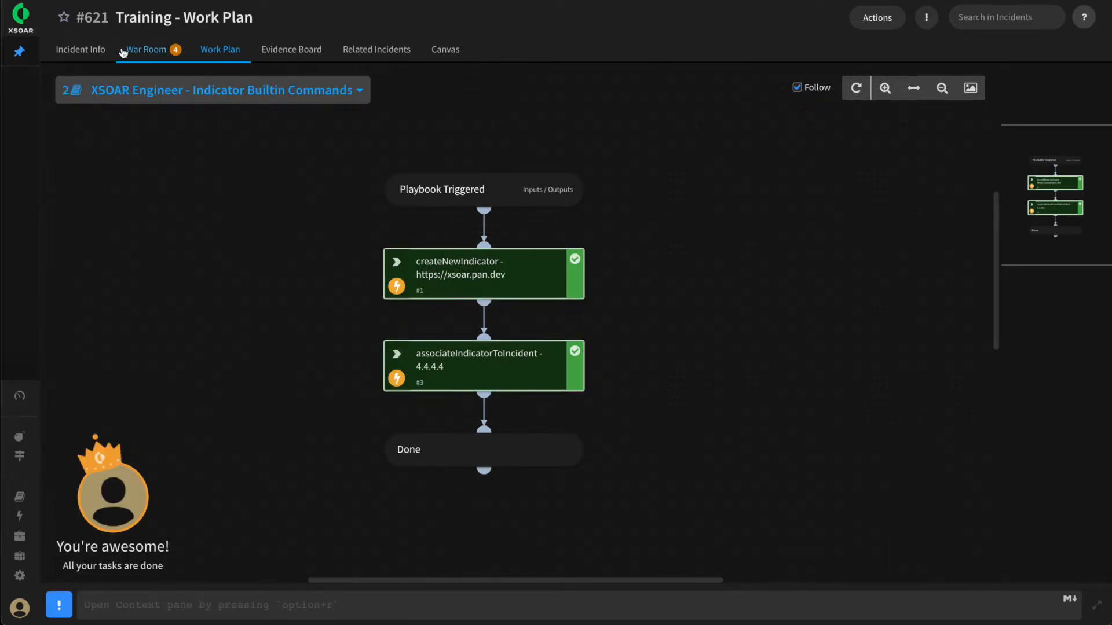
Review the values in the Training incident's indicators table after the builtin commands playbook run
{"action": "left_click", "coordinate": [80, 54]}
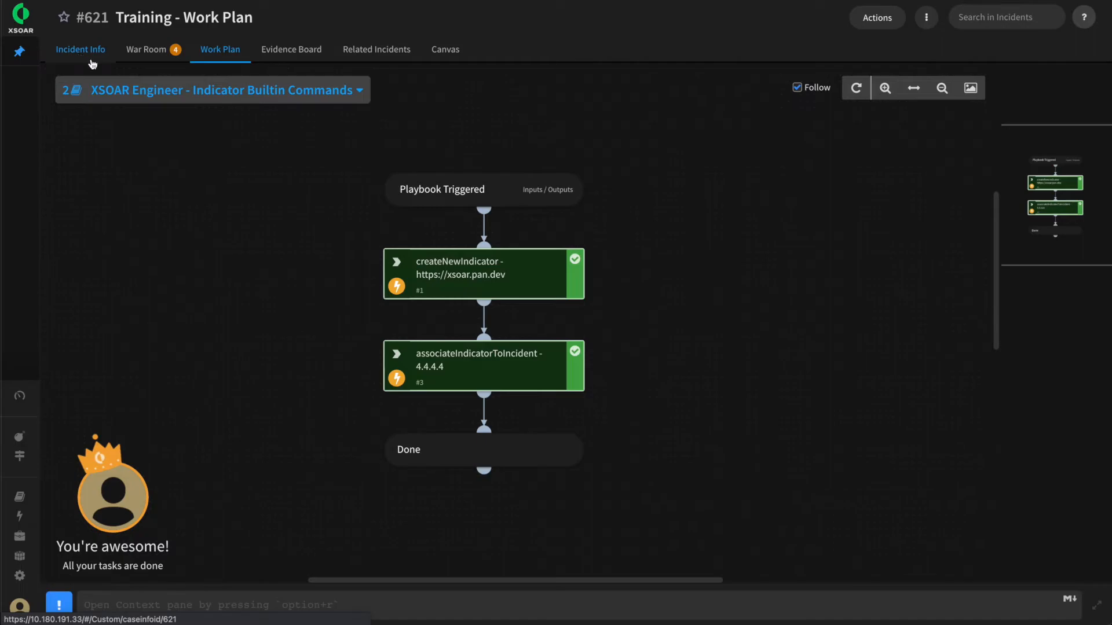
{"action": "left_click_drag", "start_coordinate": [544, 325], "coordinate": [496, 323]}
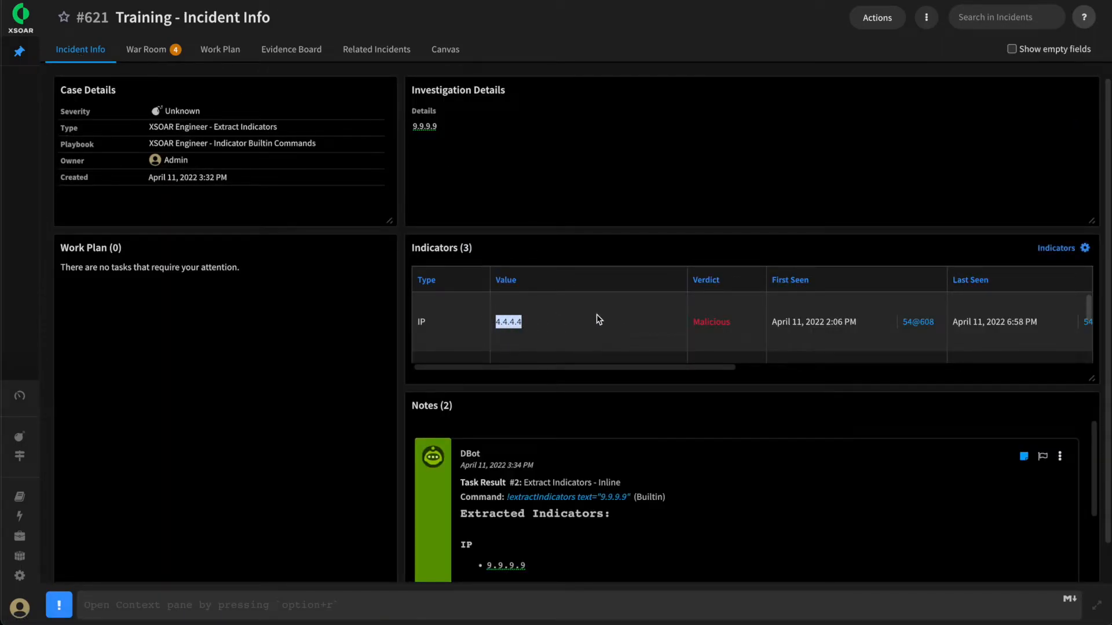
{"action": "scroll", "coordinate": [580, 333], "scroll_direction": "down", "scroll_amount": 3}
{"action": "scroll", "coordinate": [582, 324], "scroll_direction": "down", "scroll_amount": 3}
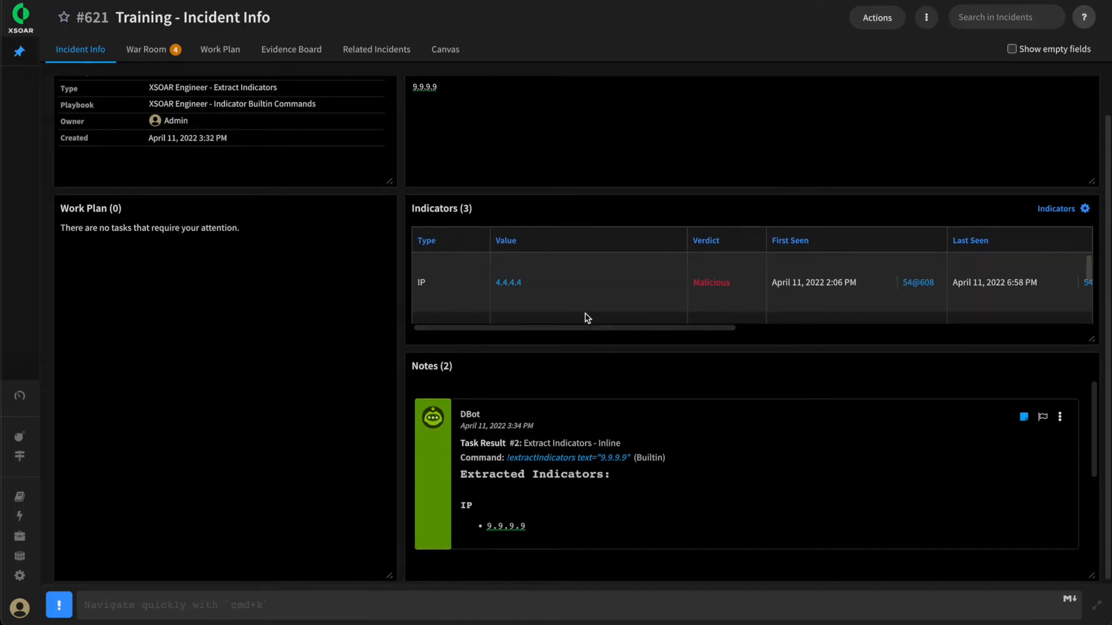
{"action": "left_click_drag", "start_coordinate": [603, 292], "coordinate": [496, 291]}
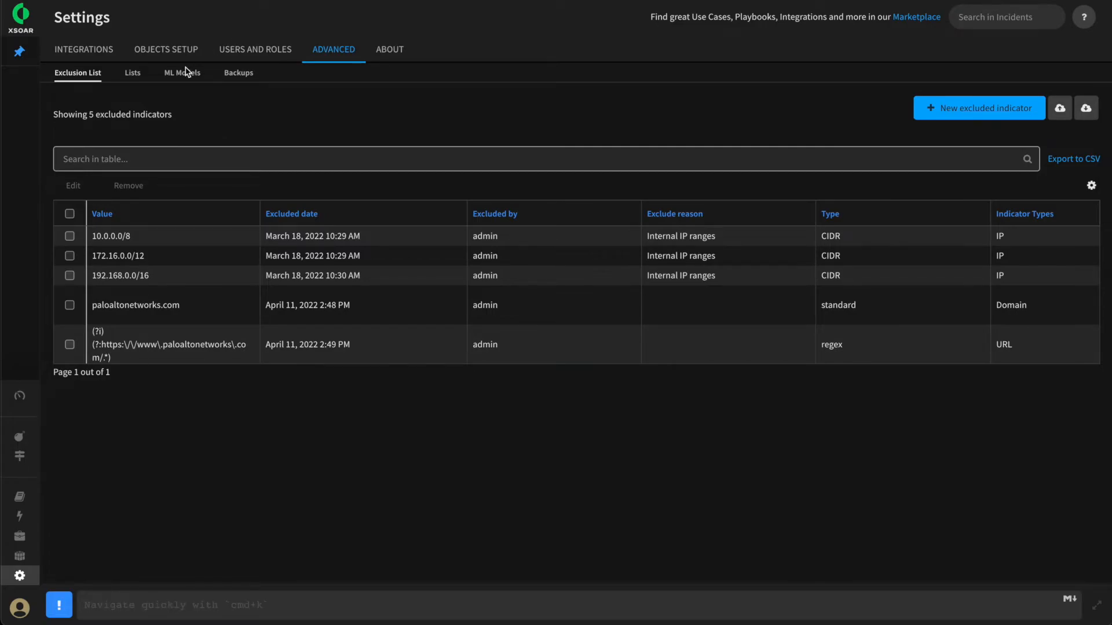
Review the internal IP ranges in the indicator exclusion list in the settings
{"action": "left_click", "coordinate": [99, 238]}
{"action": "left_click_drag", "start_coordinate": [142, 236], "coordinate": [87, 283]}
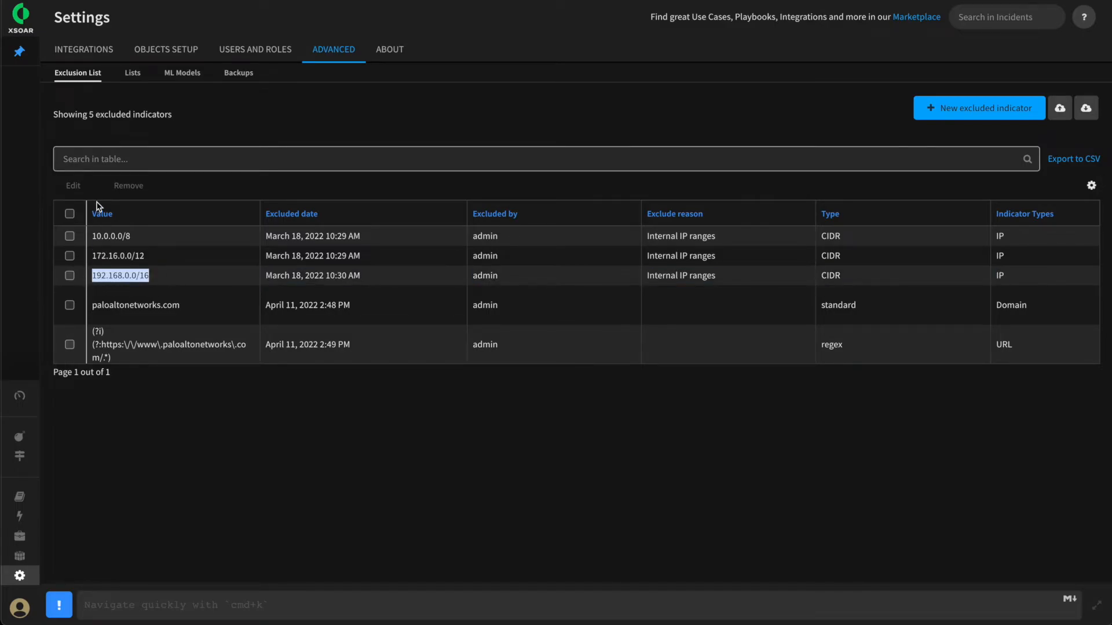
Post "What is 10.10.10.10 or what is 192[.]168[.]8[.]8?" in the pinned URL Allowed incident's War Room and check how the IPs are marked
{"action": "mouse_move", "coordinate": [45, 106]}
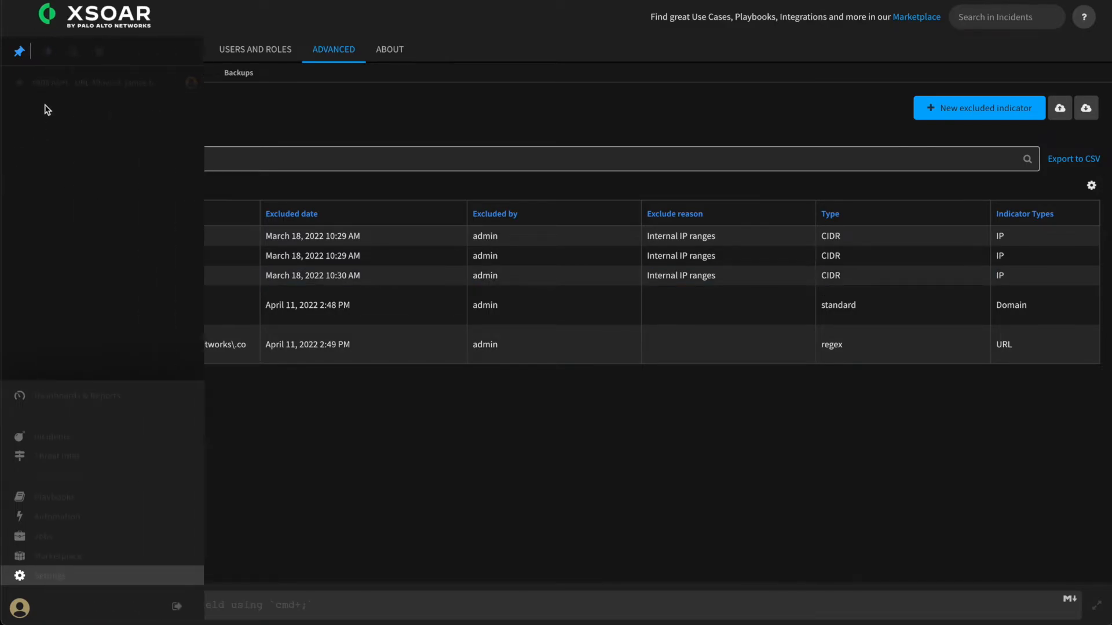
{"action": "left_click", "coordinate": [55, 85]}
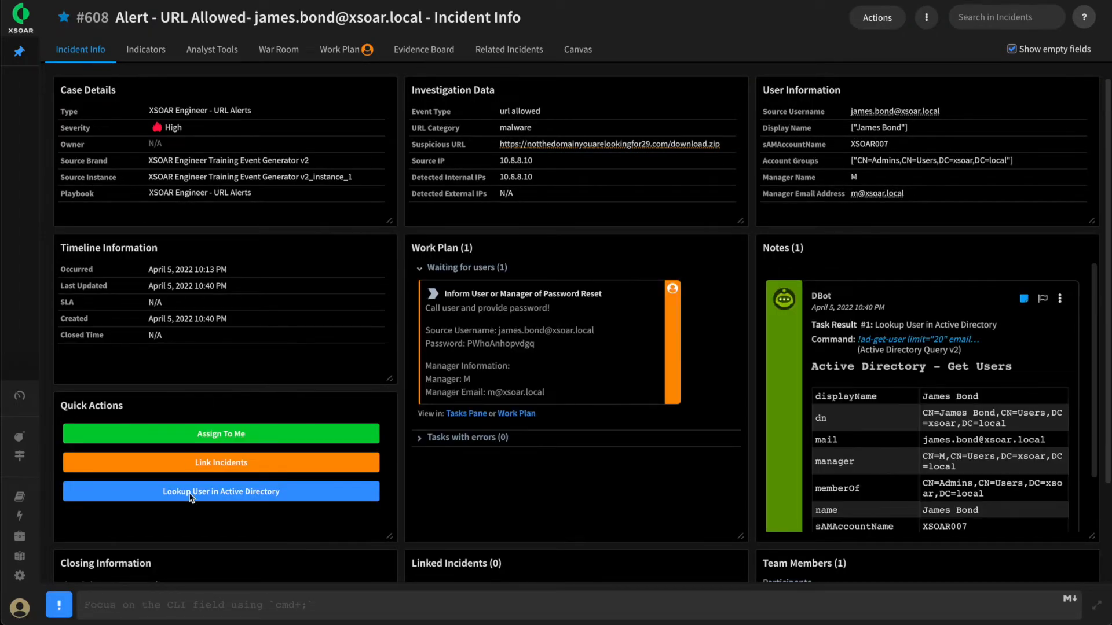
{"action": "left_click", "coordinate": [149, 604]}
{"action": "type", "text": "What is 10.10.10.10 or what is 192[.]168[.]8[.]8?"}
{"action": "key", "text": "Return"}
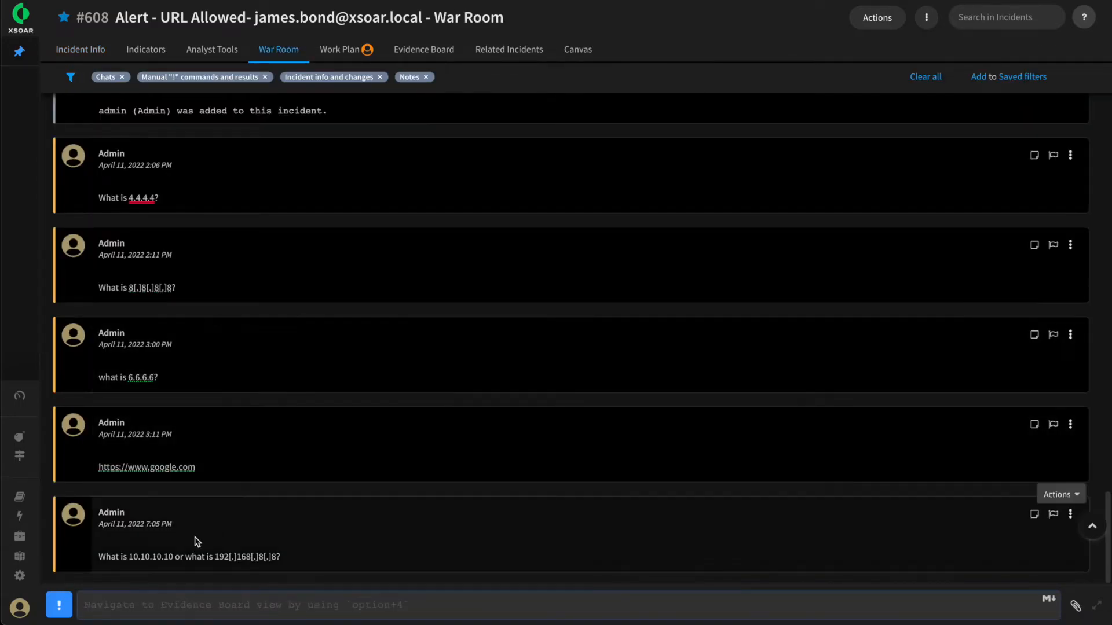
{"action": "left_click_drag", "start_coordinate": [131, 558], "coordinate": [281, 556]}
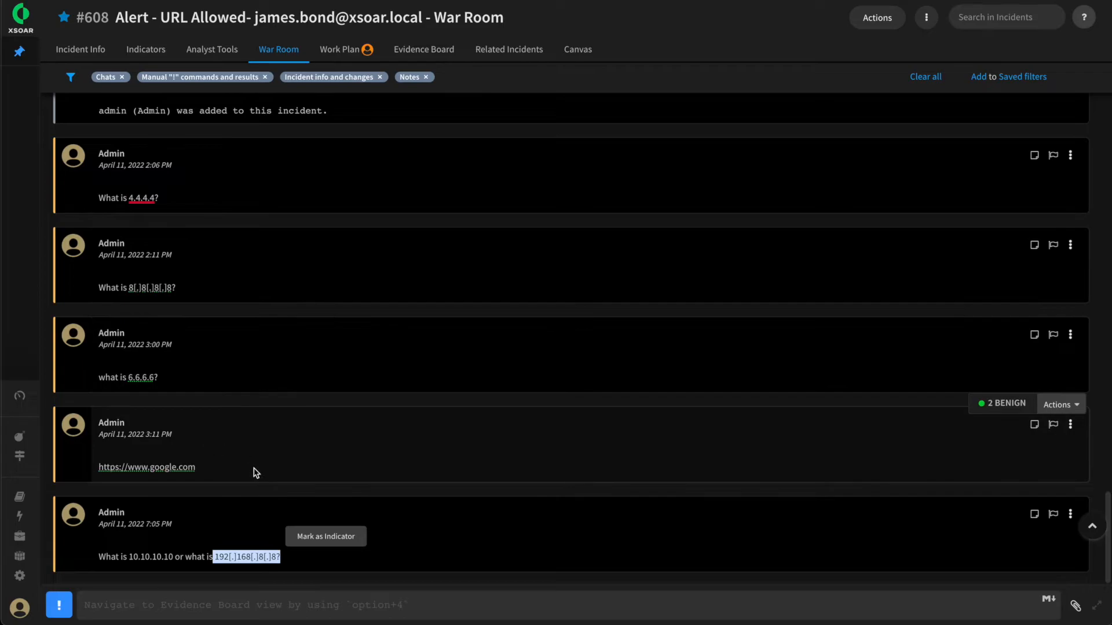
{"action": "left_click", "coordinate": [215, 513]}
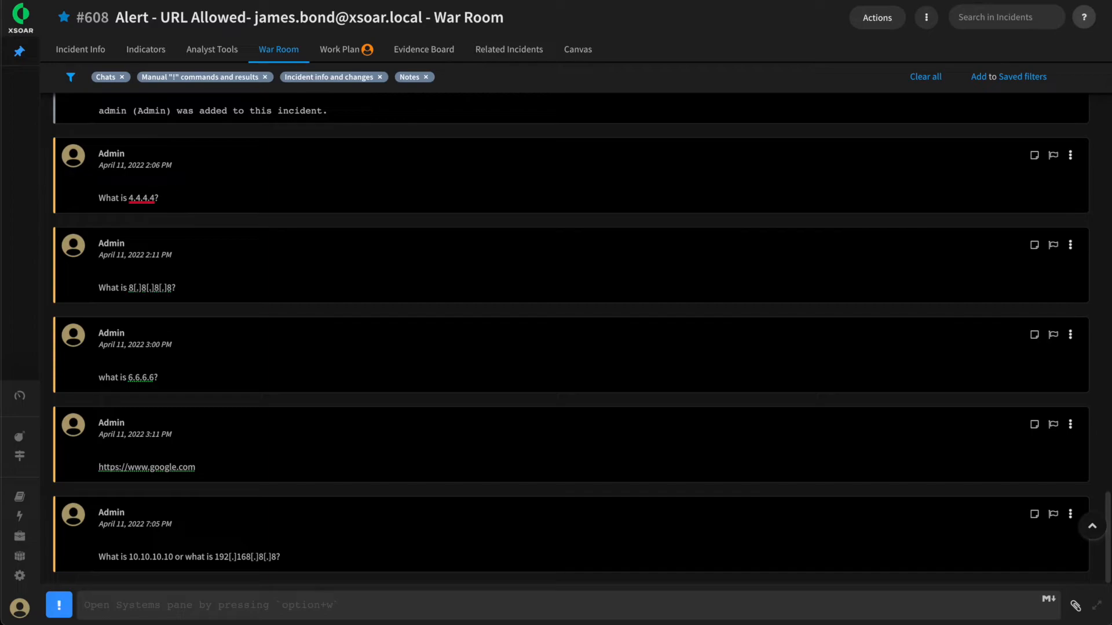
Open the list of indicator types in the object setup settings
{"action": "left_click", "coordinate": [20, 576]}
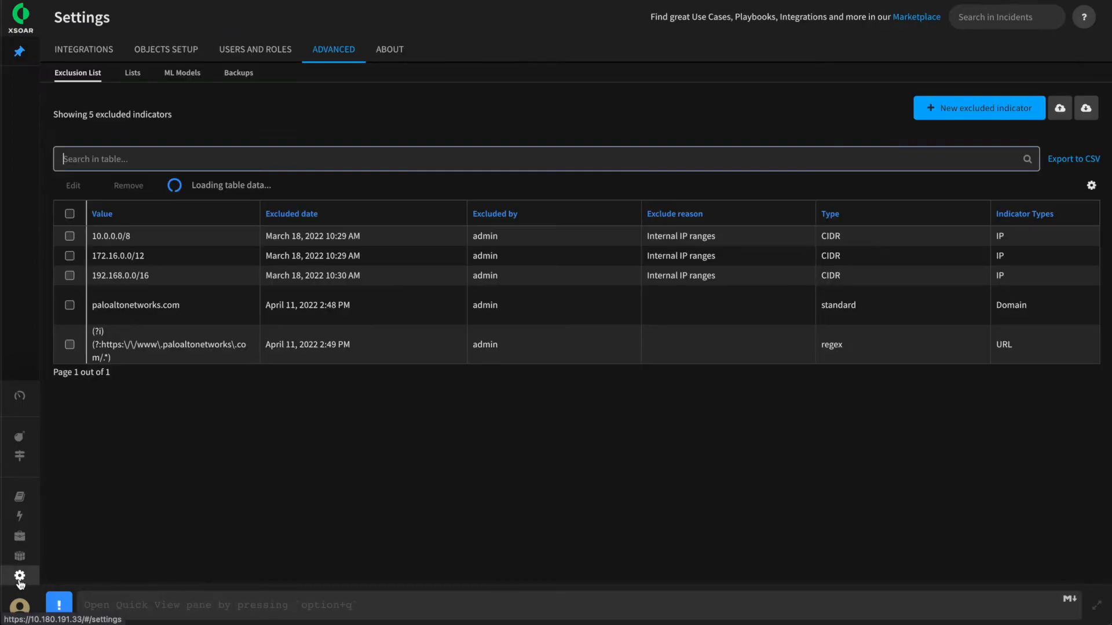
{"action": "left_click", "coordinate": [168, 48]}
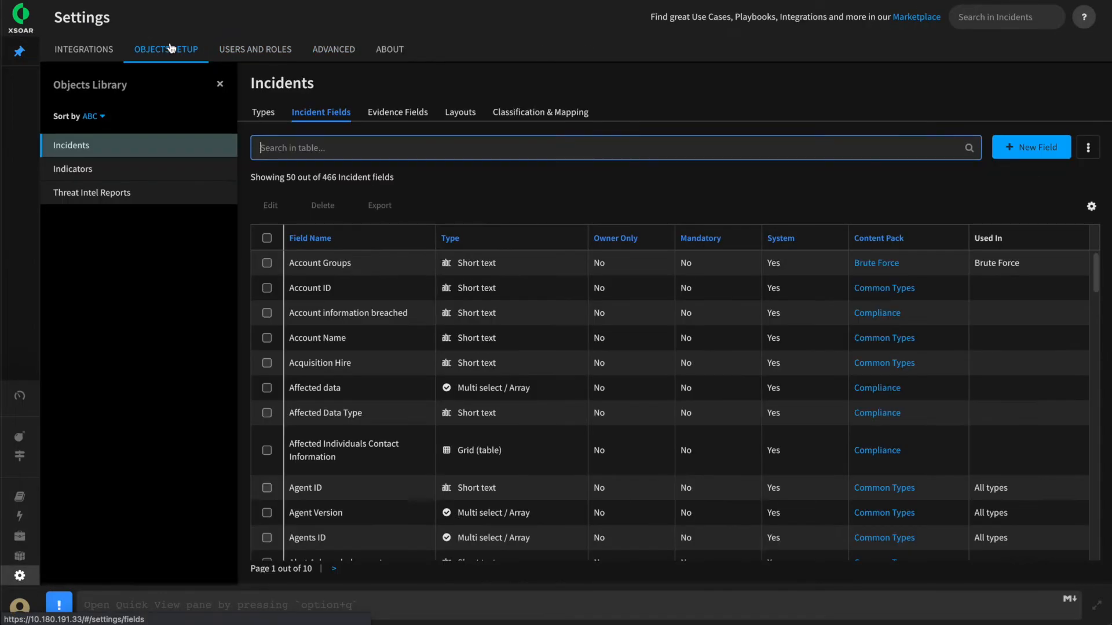
{"action": "left_click", "coordinate": [102, 171]}
{"action": "left_click", "coordinate": [268, 116]}
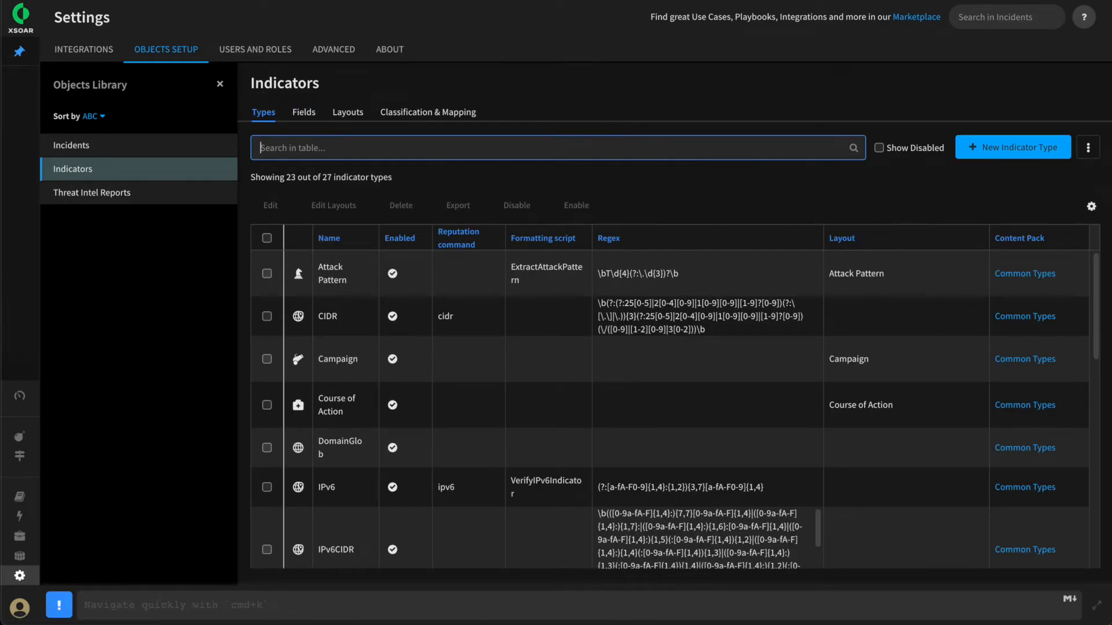
Start a new indicator type named Private IP with a pasted regex matching 10.x, 172.16-31.x and 192.168.x addresses, including defanged dots
{"action": "left_click", "coordinate": [990, 148]}
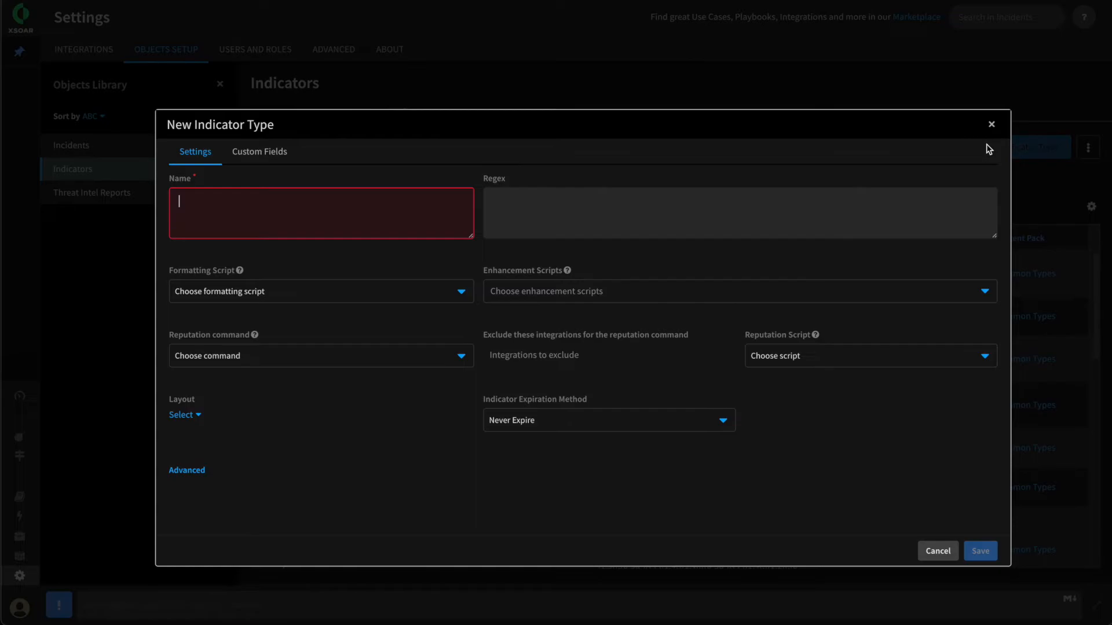
{"action": "type", "text": "Pri"}
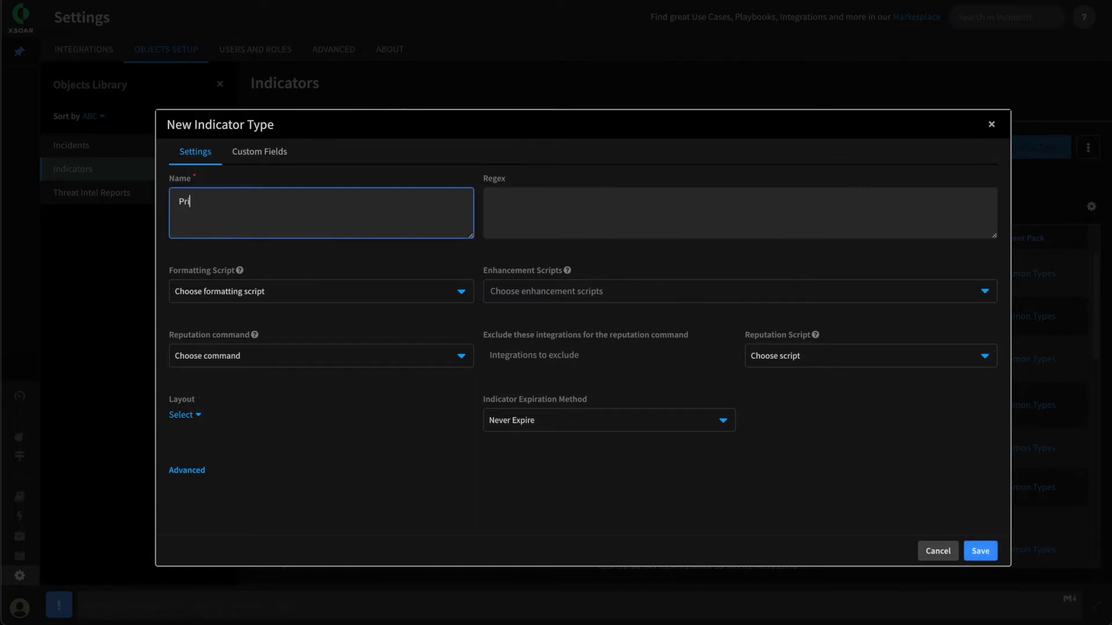
{"action": "type", "text": "vate IP"}
{"action": "key", "text": "Tab"}
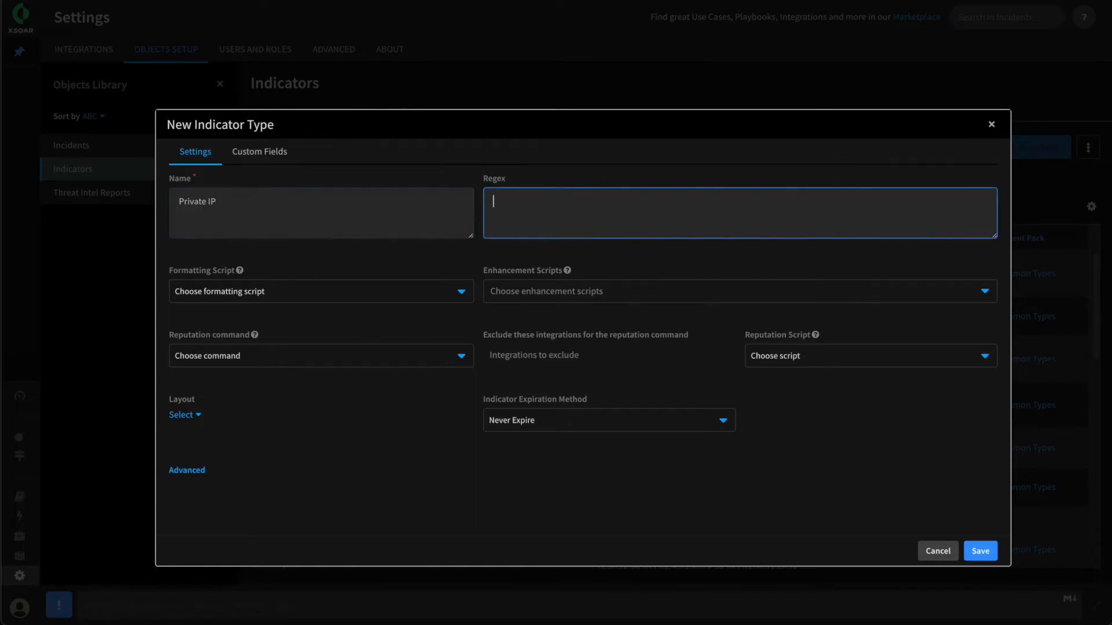
{"action": "type", "text": "\\b(10((?:\\[\\.\\]|\\.)(25[0-5]|2[0-4][0-9]|1[0-9]{1,2}|[0-9]{1,2})){3}|((172(?:\\[\\.\\]|\\.)(1[6-9]|2[0-9]|3[01]))|192(?:\\[\\.\\]|\\.)168)((?:\\[\\.\\]|\\.)(25[0-5]|2[0-4][0-9]|1[0-9]{1,2}|[0-9]{1,2})){2})"}
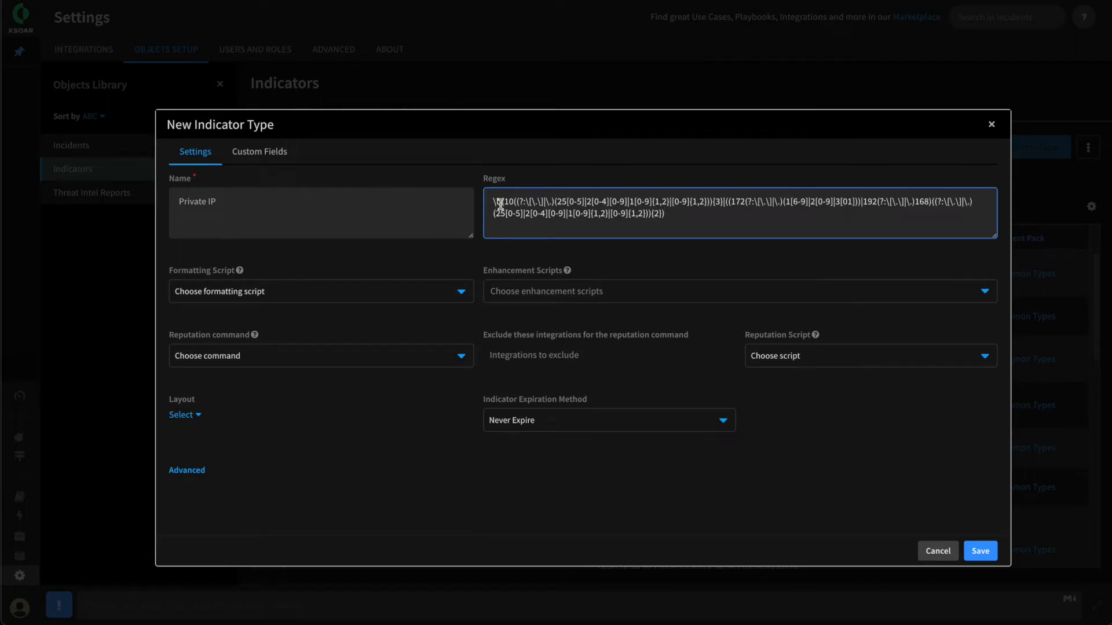
{"action": "left_click_drag", "start_coordinate": [506, 201], "coordinate": [763, 202]}
{"action": "left_click_drag", "start_coordinate": [863, 202], "coordinate": [953, 204]}
{"action": "left_click", "coordinate": [223, 261]}
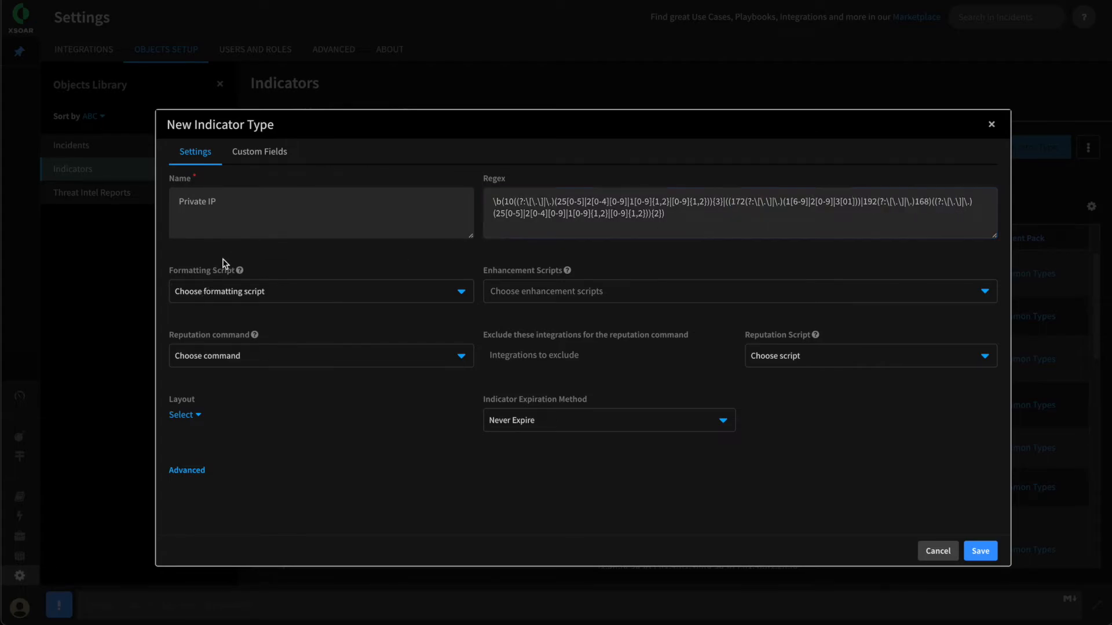
Assign the UnEscapeIPs formatting script and the IP Indicator layout to the Private IP type, and save it
{"action": "left_click", "coordinate": [248, 296]}
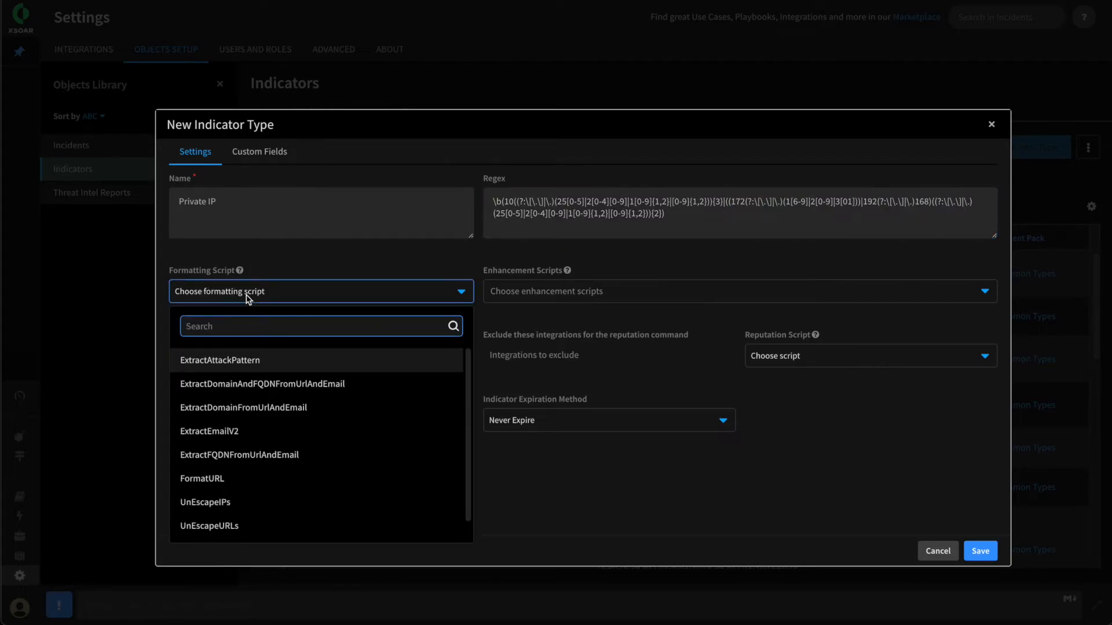
{"action": "type", "text": "Un"}
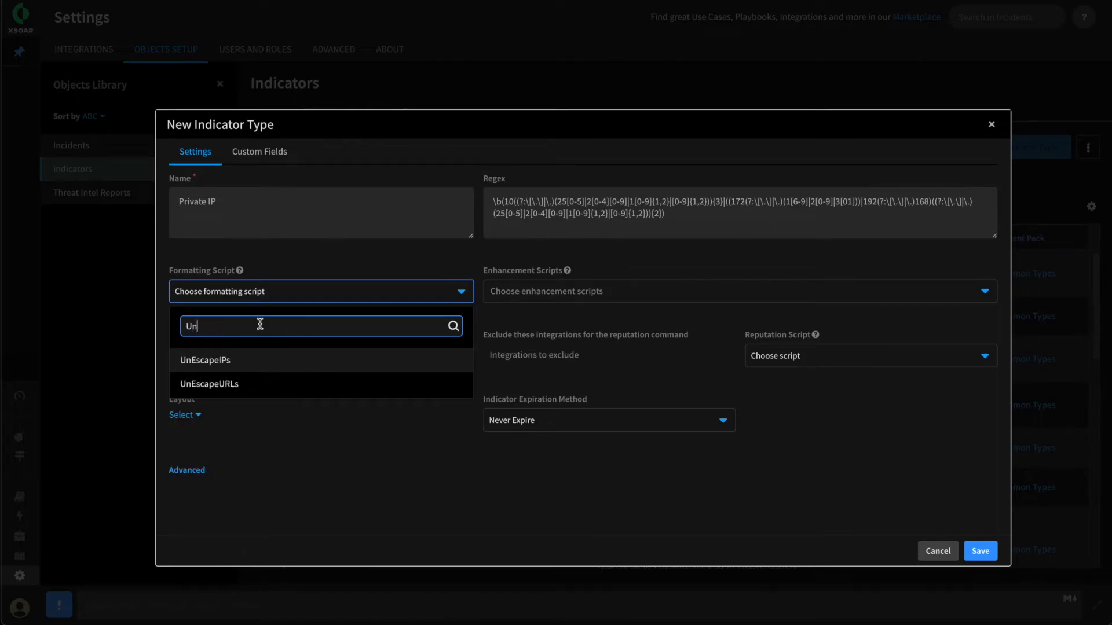
{"action": "left_click", "coordinate": [245, 360]}
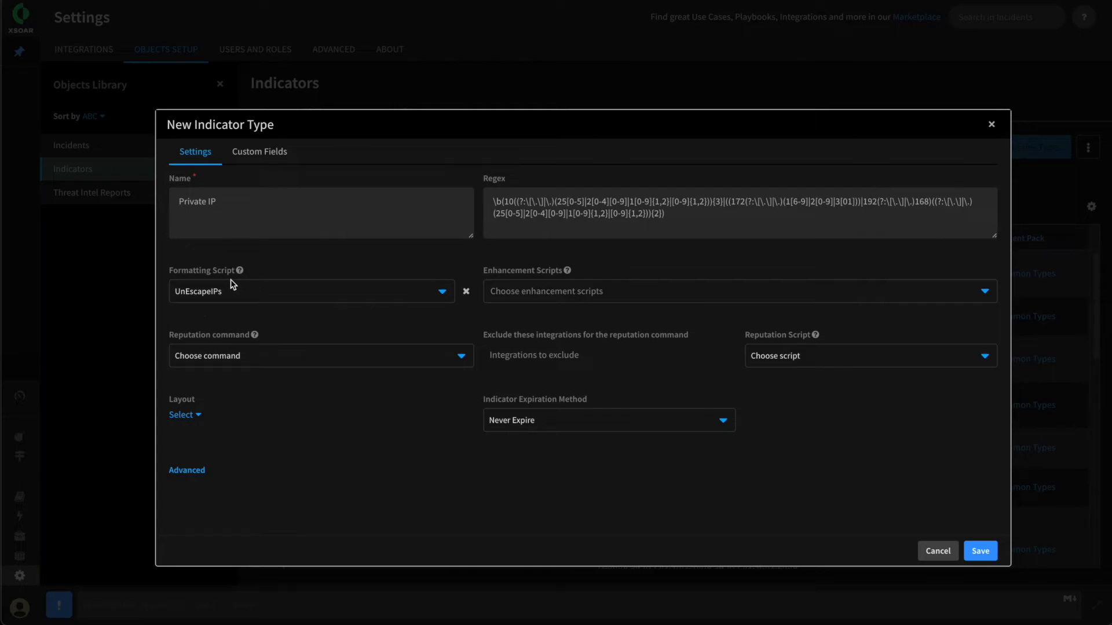
{"action": "mouse_move", "coordinate": [254, 336]}
{"action": "left_click", "coordinate": [197, 416]}
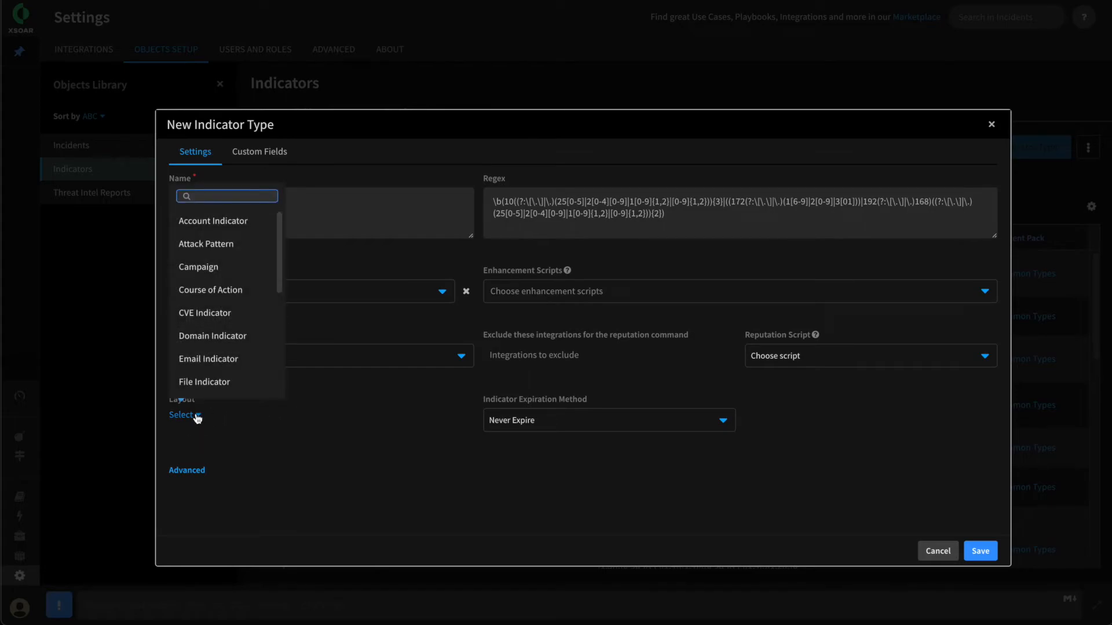
{"action": "type", "text": "IP"}
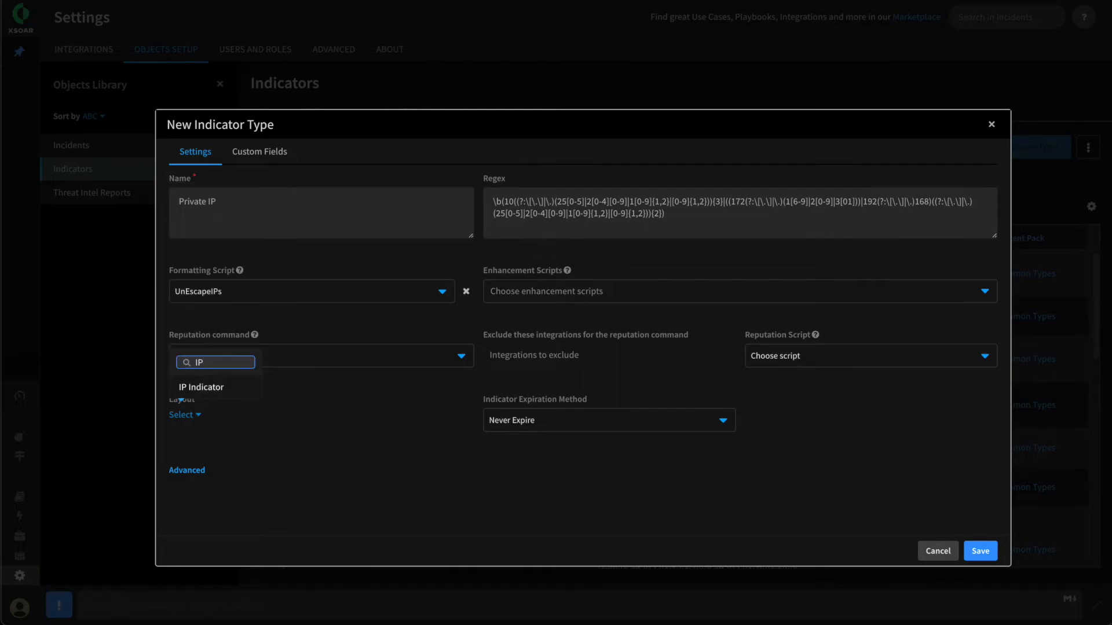
{"action": "left_click", "coordinate": [213, 387]}
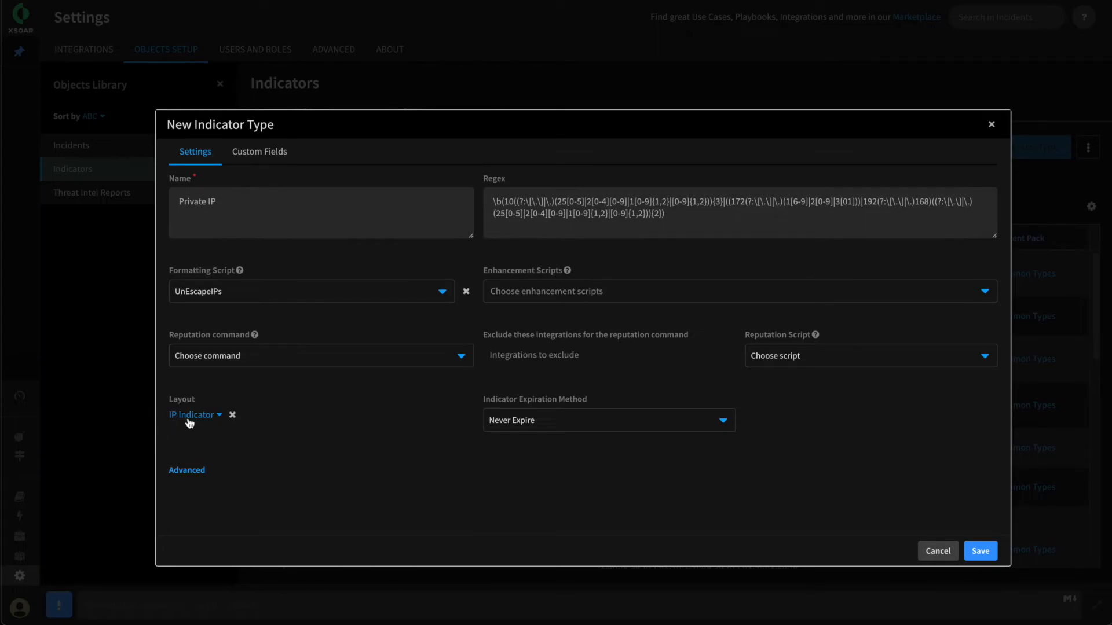
{"action": "left_click", "coordinate": [980, 550]}
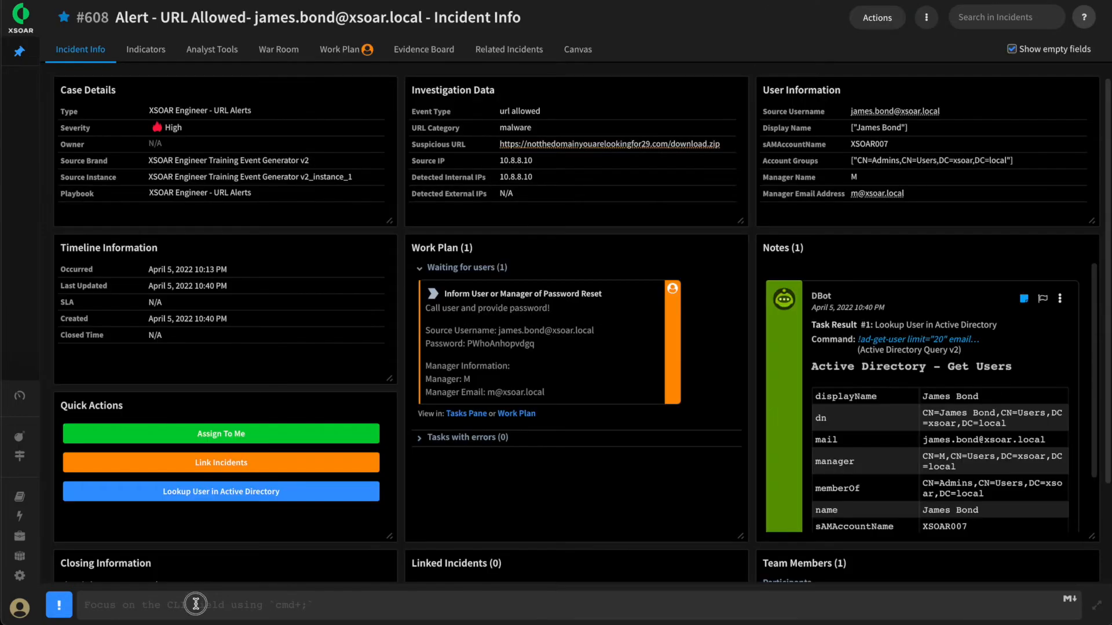
Post "What is 10.10.10.10 or what is 192[.]168[.]8[.]8?" in the URL Allowed incident and check the indicator type of 10.10.10.10
{"action": "type", "text": "What is 10.10.10.10 or what is 192[.]168[.]8[.]8?"}
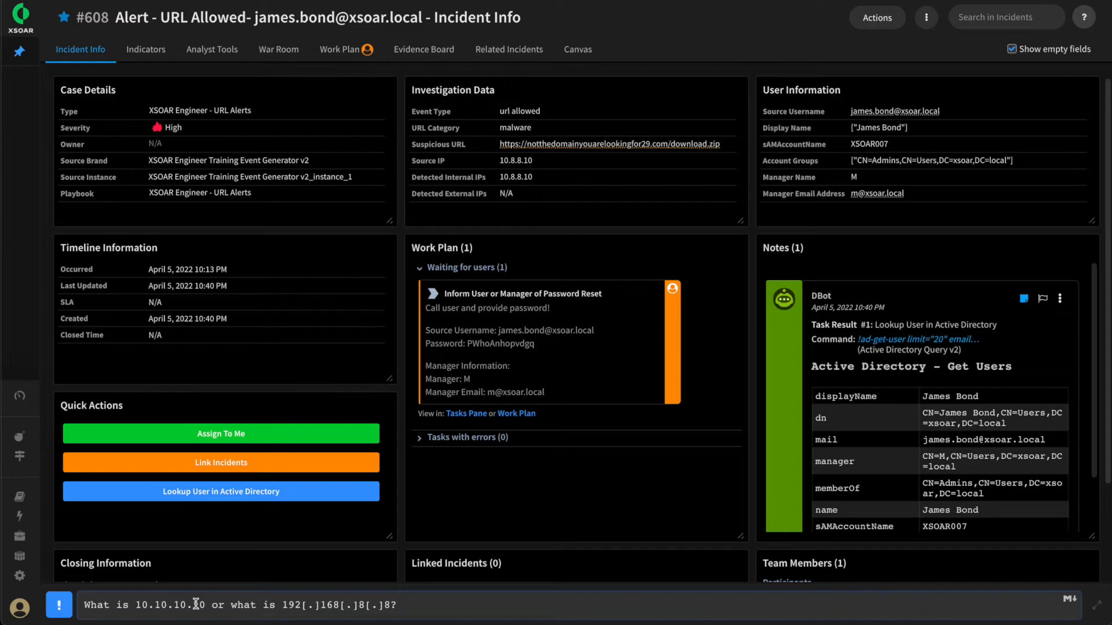
{"action": "key", "text": "Return"}
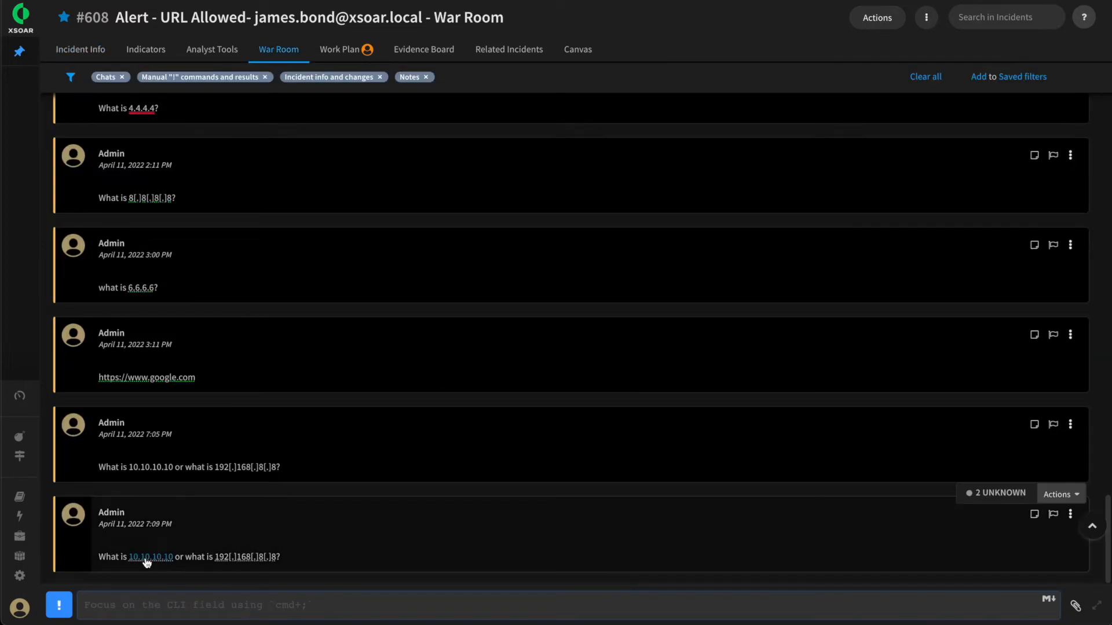
{"action": "left_click", "coordinate": [145, 557]}
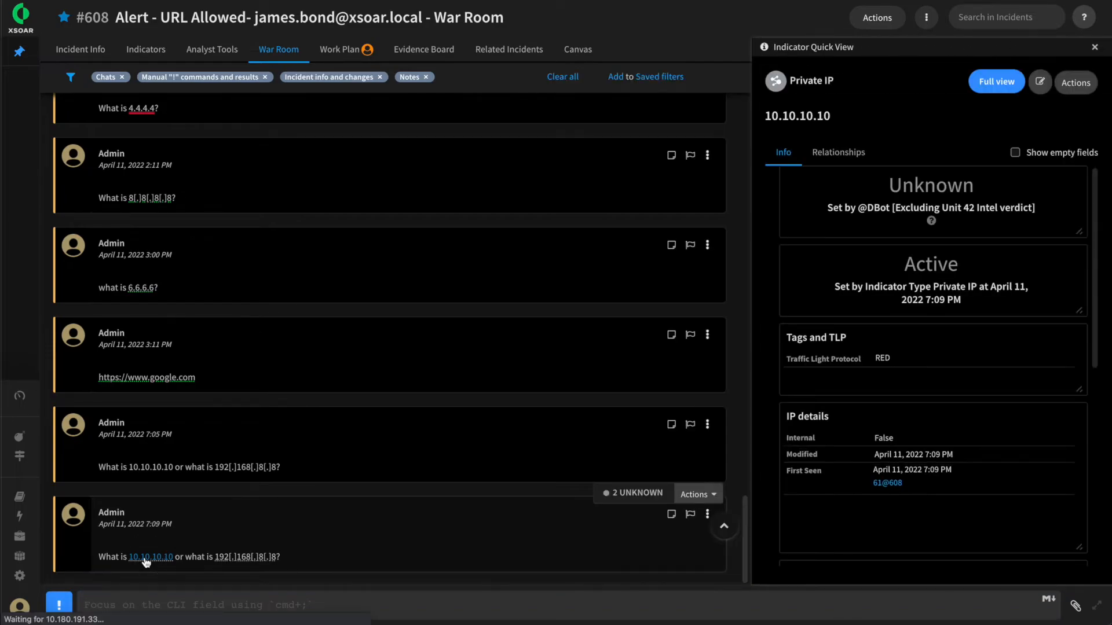
{"action": "left_click_drag", "start_coordinate": [833, 81], "coordinate": [791, 82]}
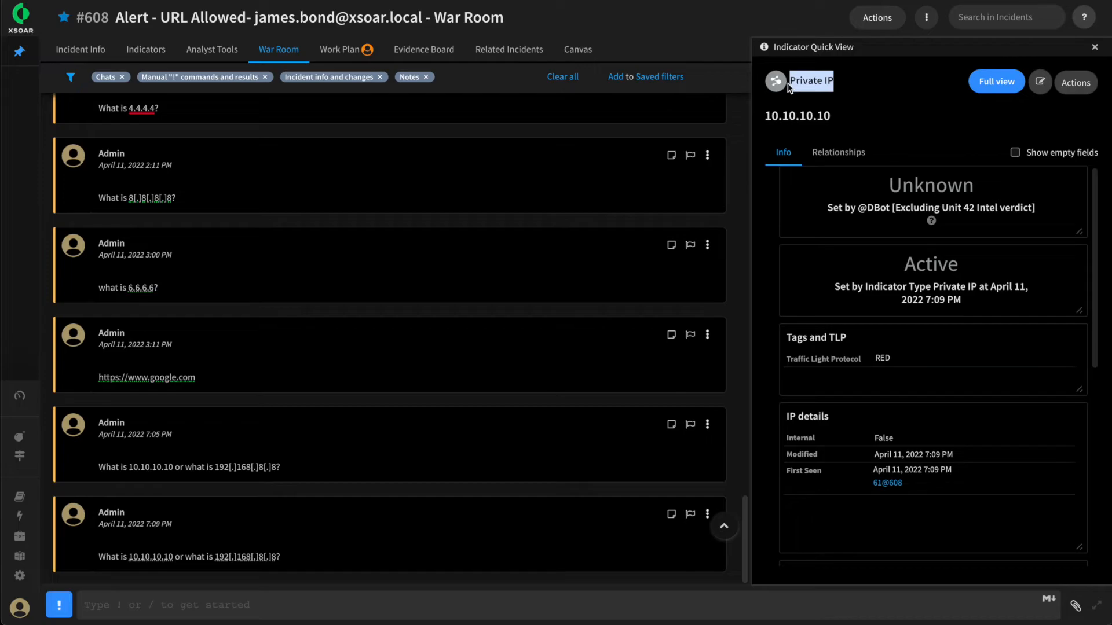
Inspect the indicator type and unescaped value of 192[.]168[.]8[.]8 from the latest War Room message
{"action": "left_click", "coordinate": [254, 559]}
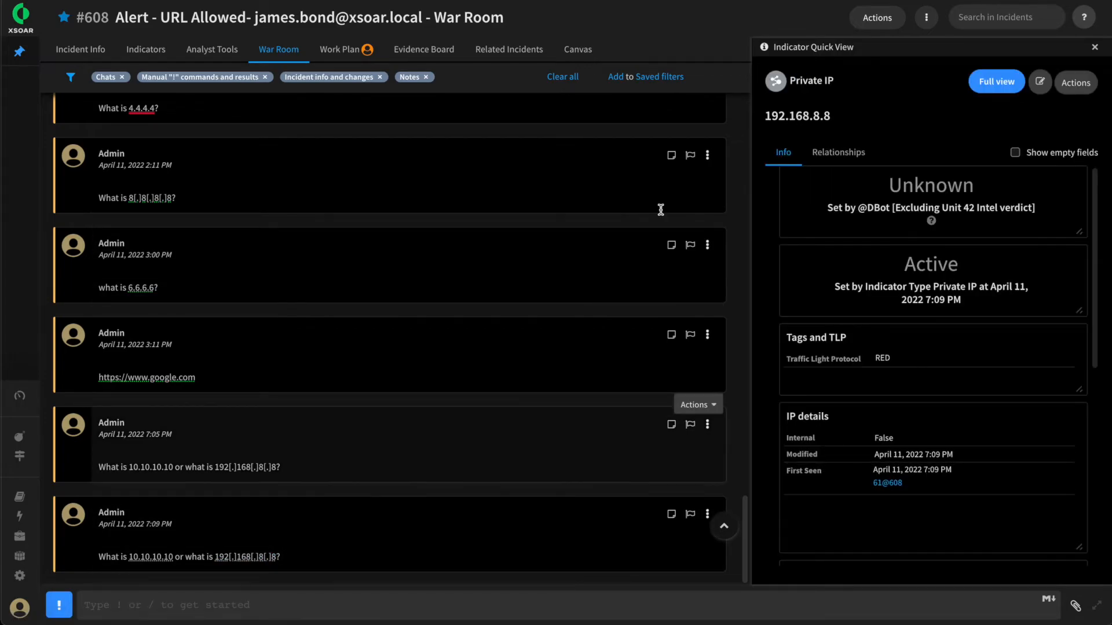
{"action": "left_click_drag", "start_coordinate": [834, 82], "coordinate": [789, 81]}
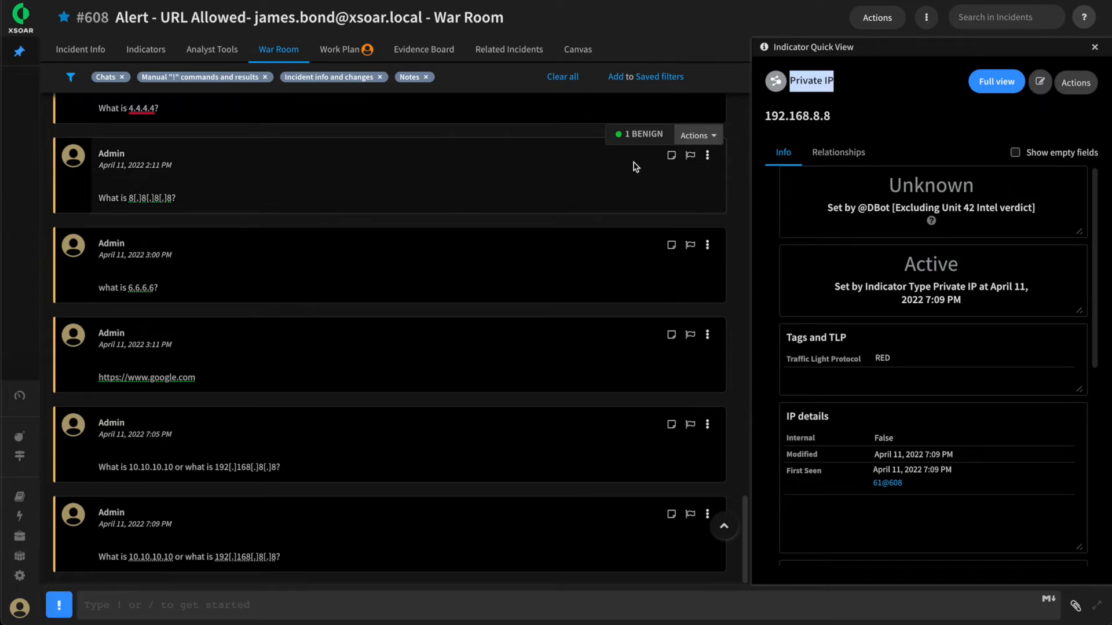
{"action": "left_click", "coordinate": [838, 82]}
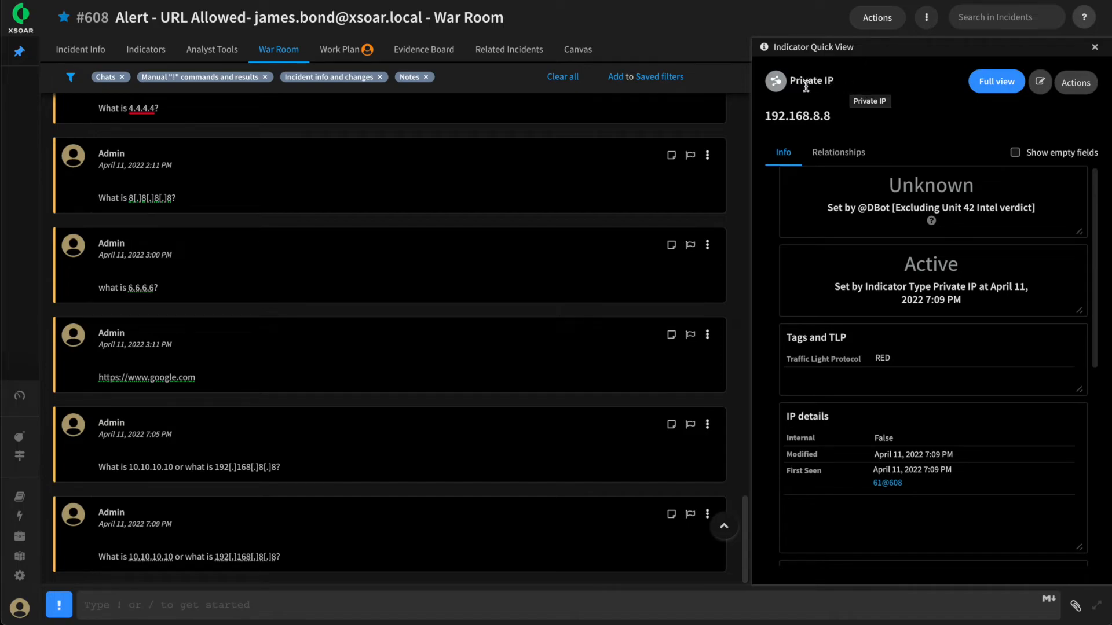
{"action": "left_click_drag", "start_coordinate": [791, 82], "coordinate": [753, 118]}
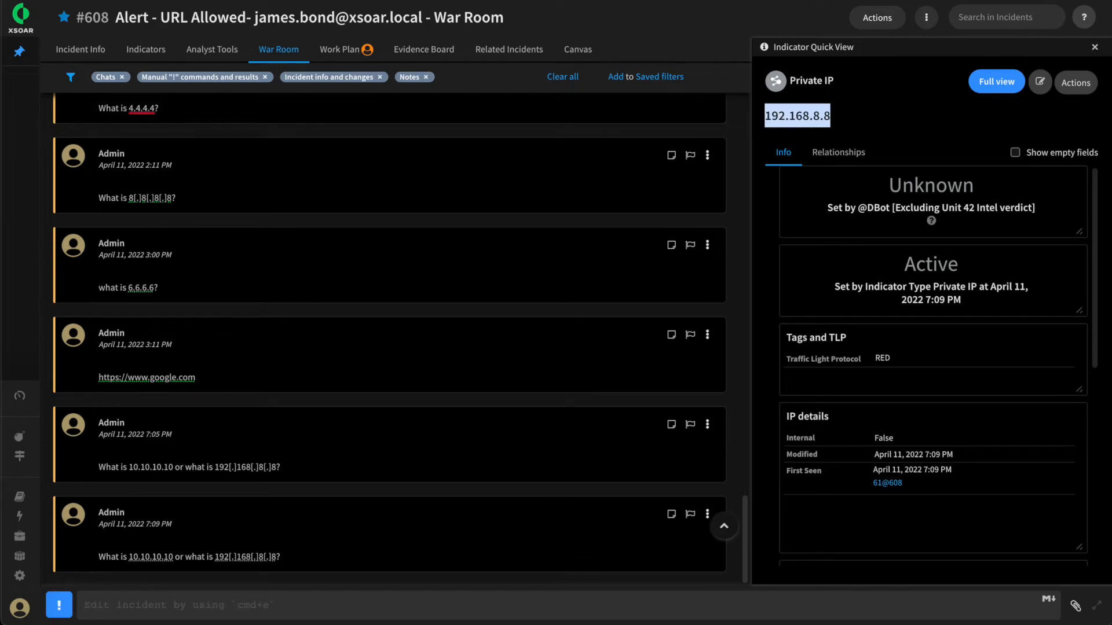
Review the extracted private IP entries among the URL Allowed incident's other indicators
{"action": "left_click", "coordinate": [144, 49]}
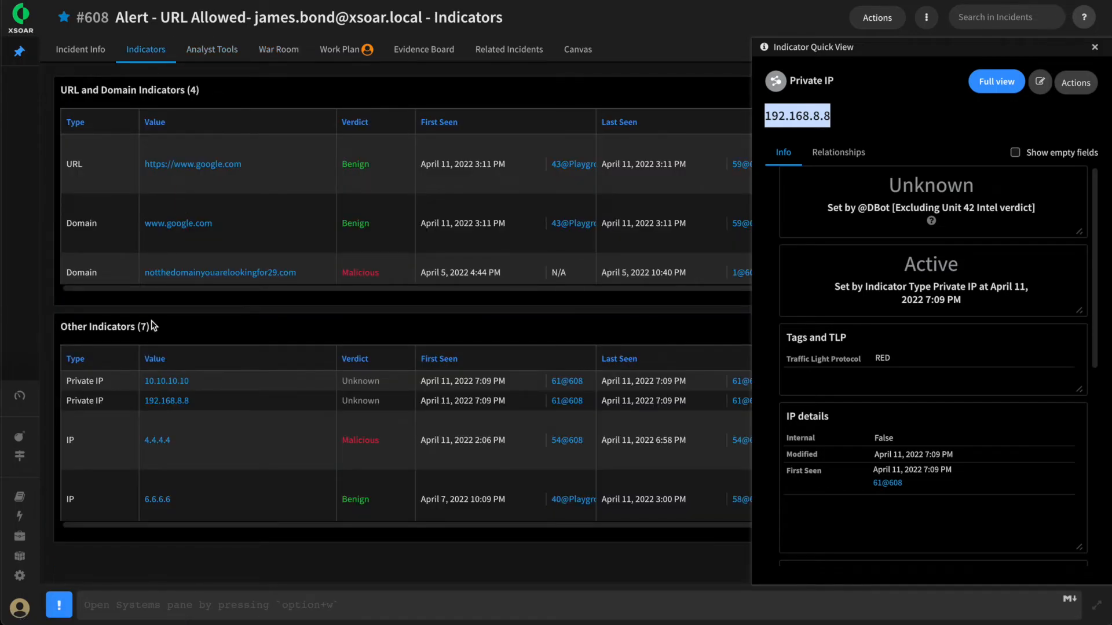
{"action": "left_click_drag", "start_coordinate": [202, 401], "coordinate": [129, 400]}
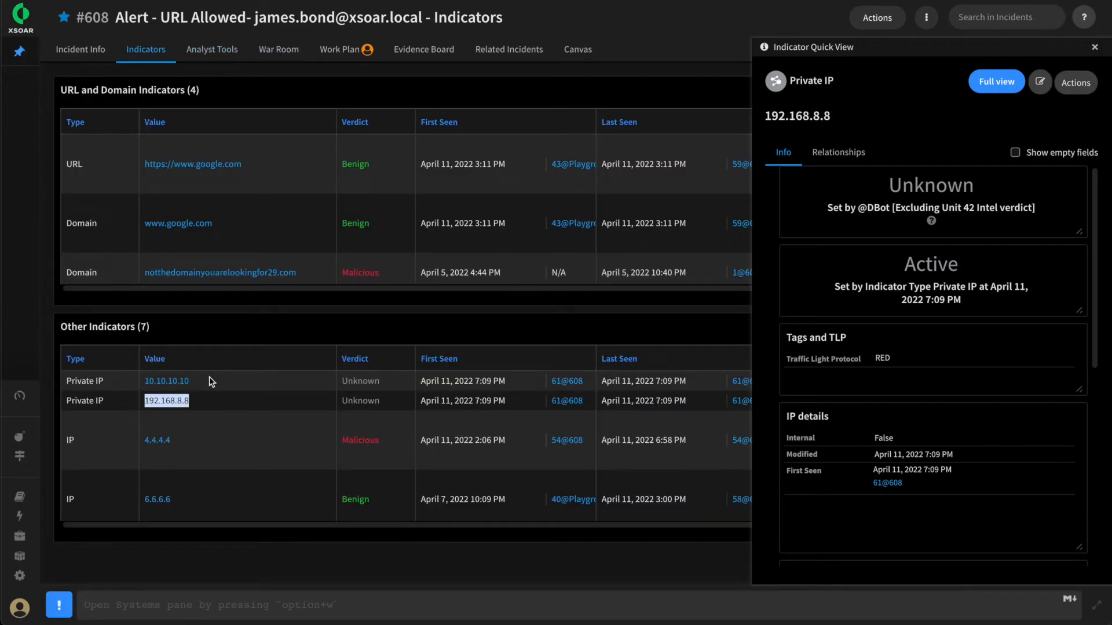
{"action": "left_click_drag", "start_coordinate": [210, 380], "coordinate": [133, 380]}
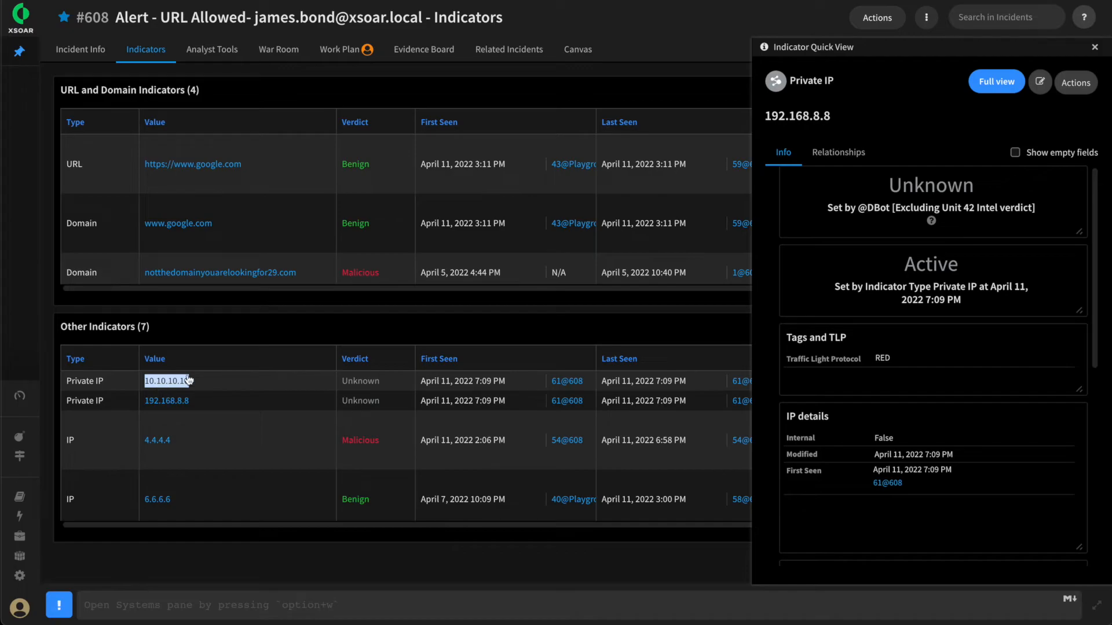